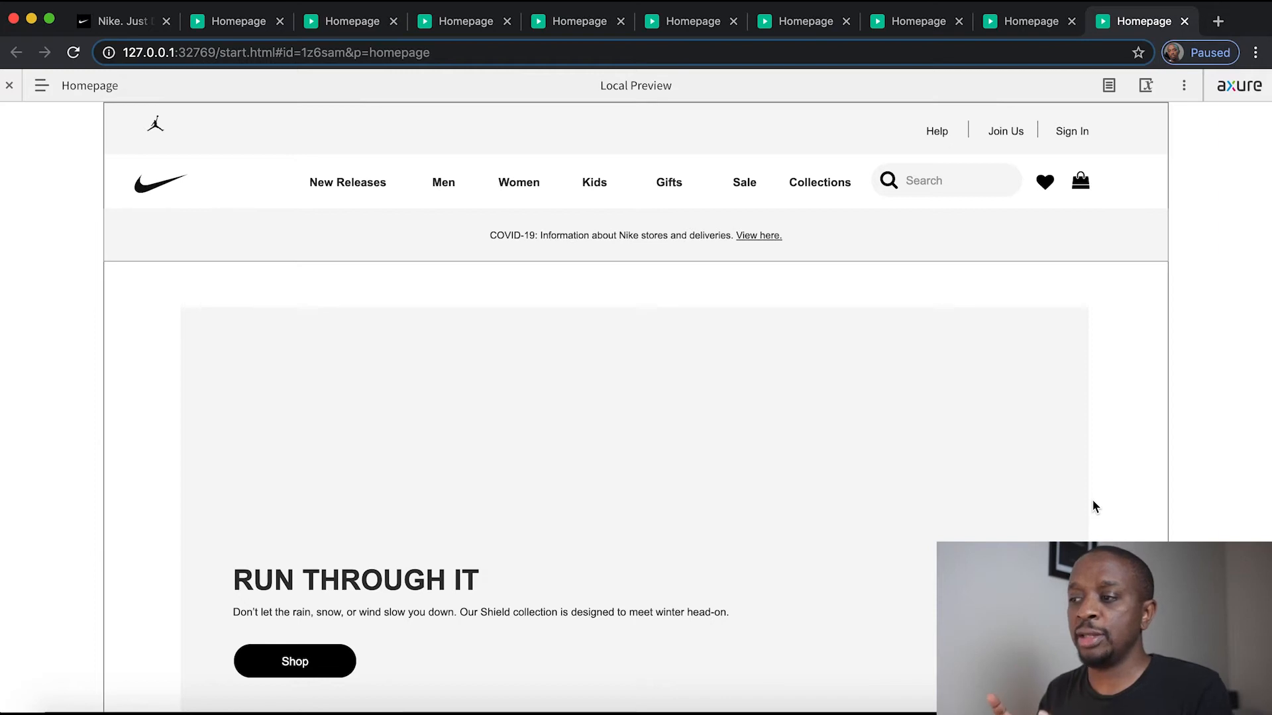
# Step: Check the live Nike site's search overlay in Chrome, opening and closing it for reference
pyautogui.click(90, 19)
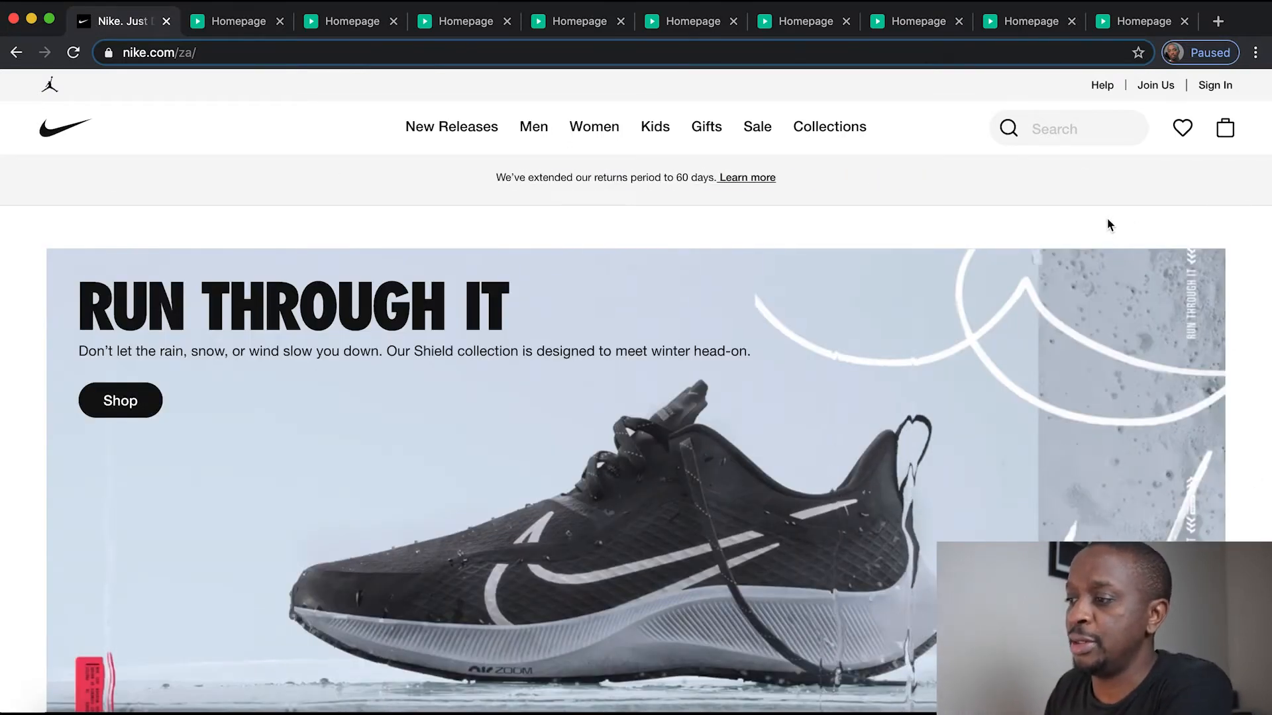
pyautogui.click(1043, 126)
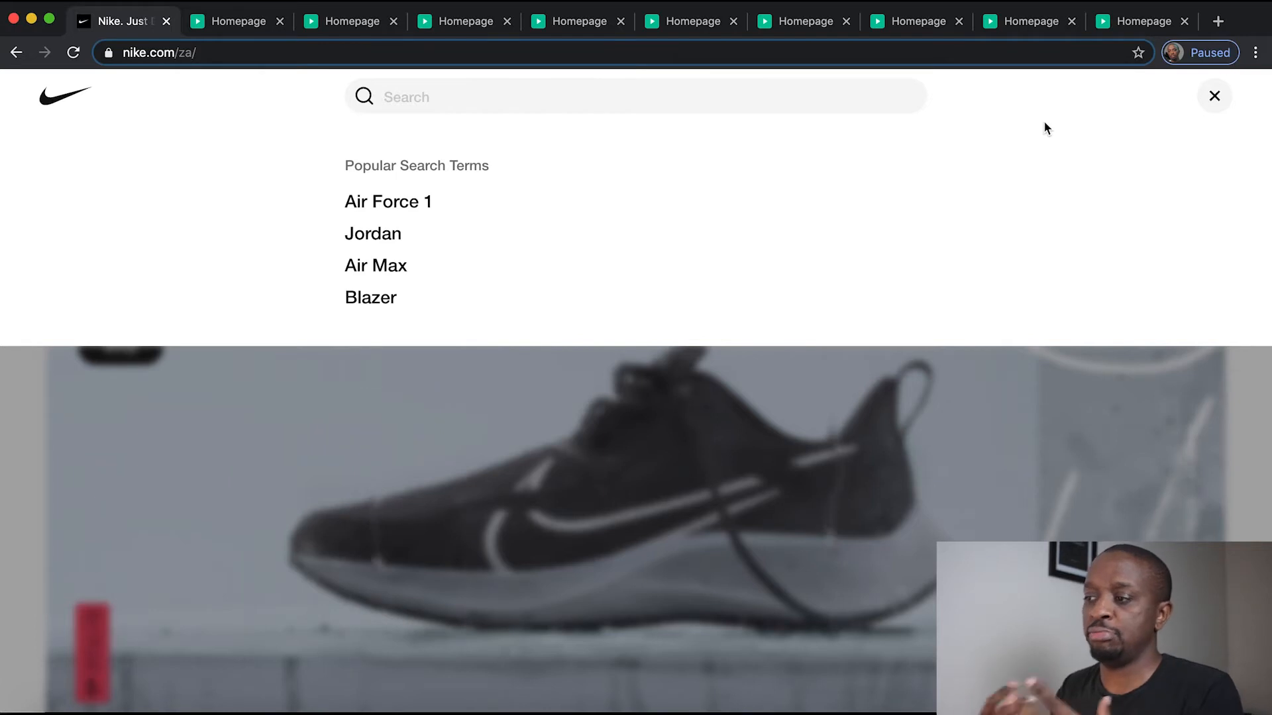
pyautogui.click(1214, 96)
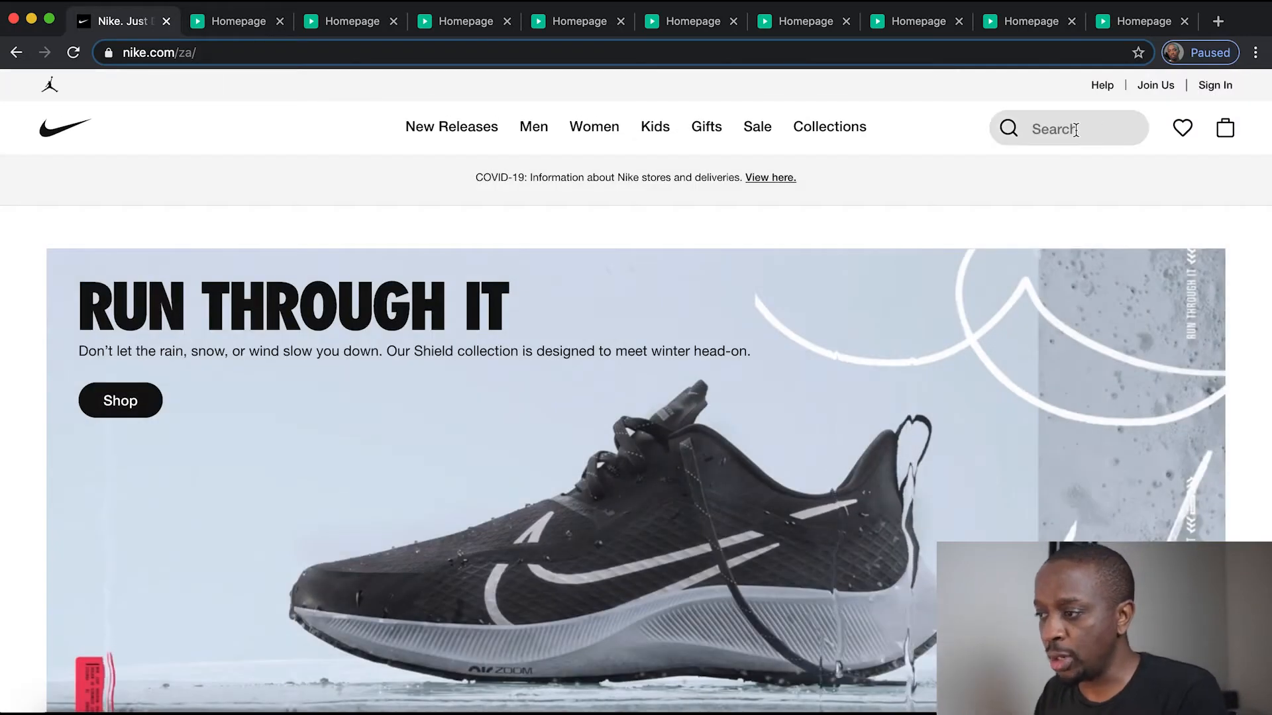
# Step: Add a blank white rectangle beside the Homepage layout and widen it to 1200
pyautogui.click(1039, 128)
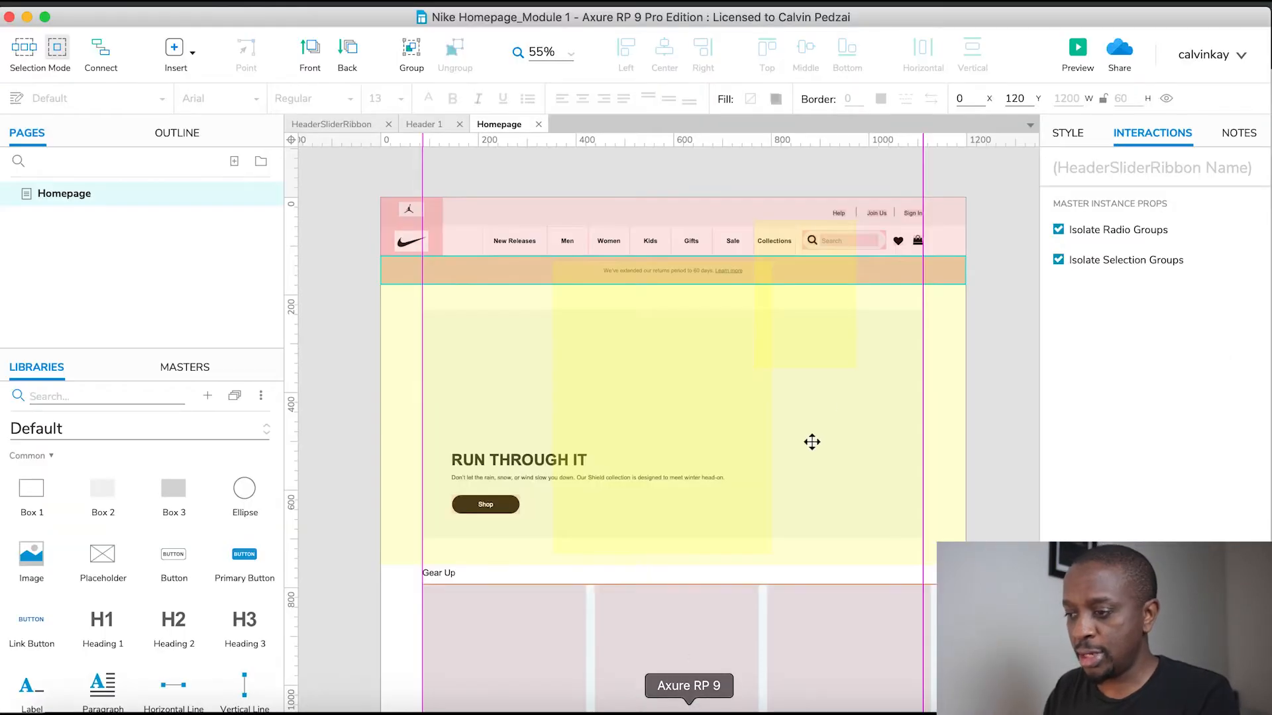
pyautogui.scroll(-1, 604, 491)
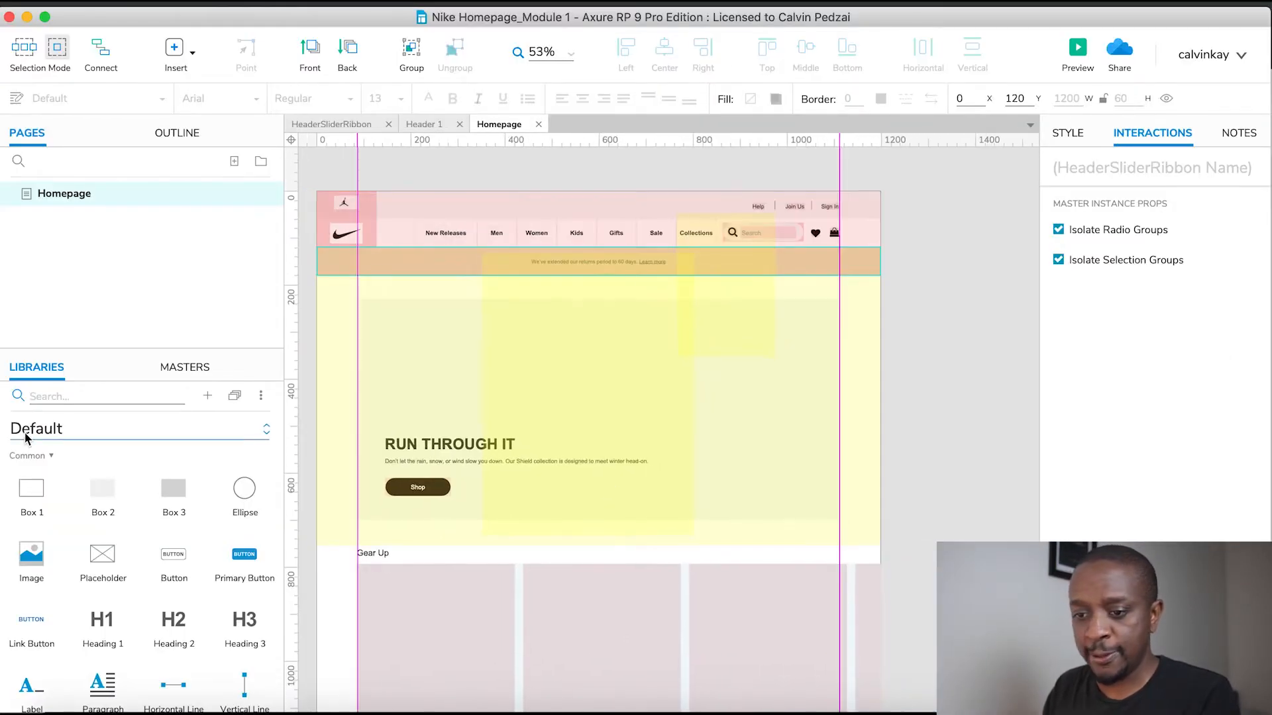
pyautogui.moveTo(34, 486); pyautogui.dragTo(926, 265)
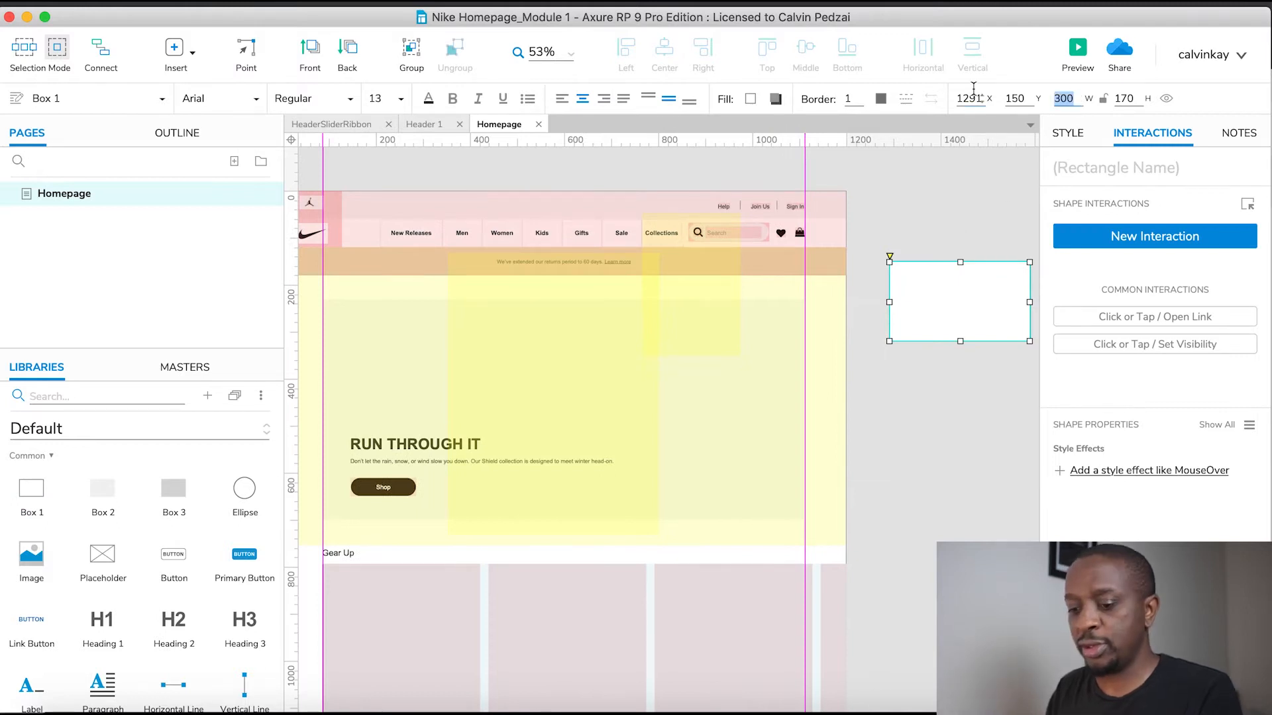
pyautogui.write('0')
pyautogui.press('Return')
pyautogui.hscroll(-3, 934, 448)
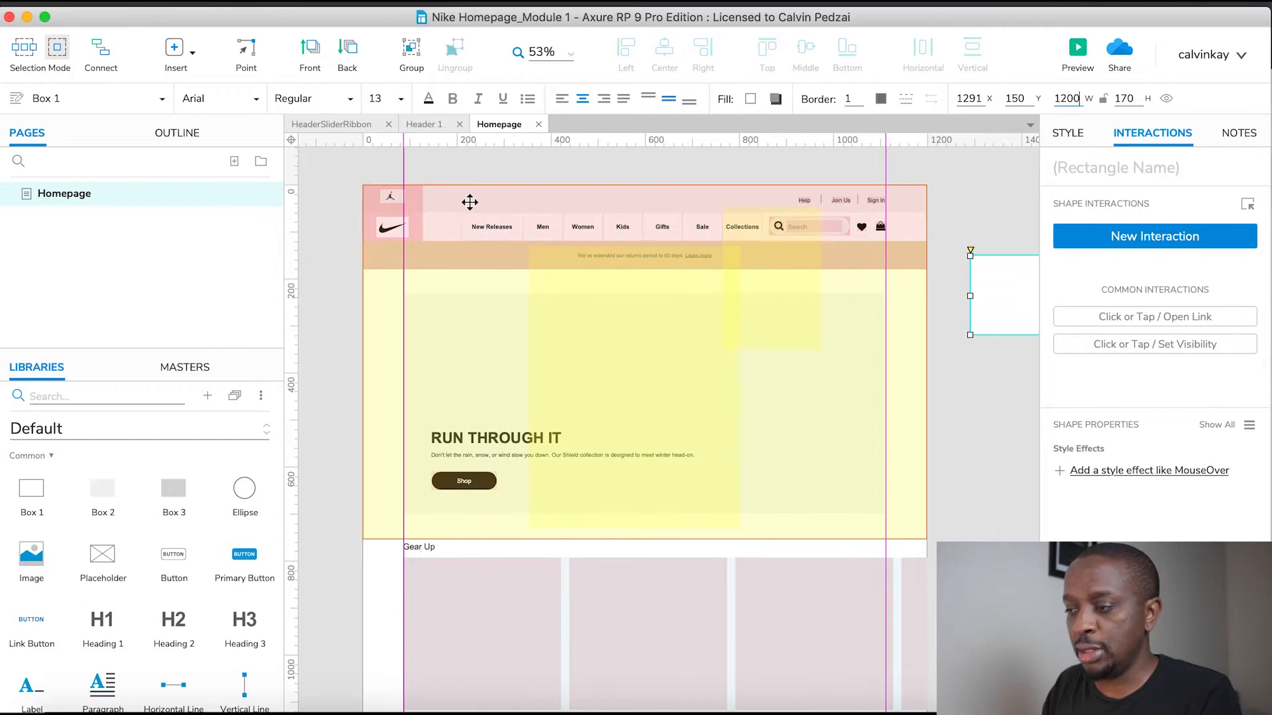
pyautogui.click(178, 368)
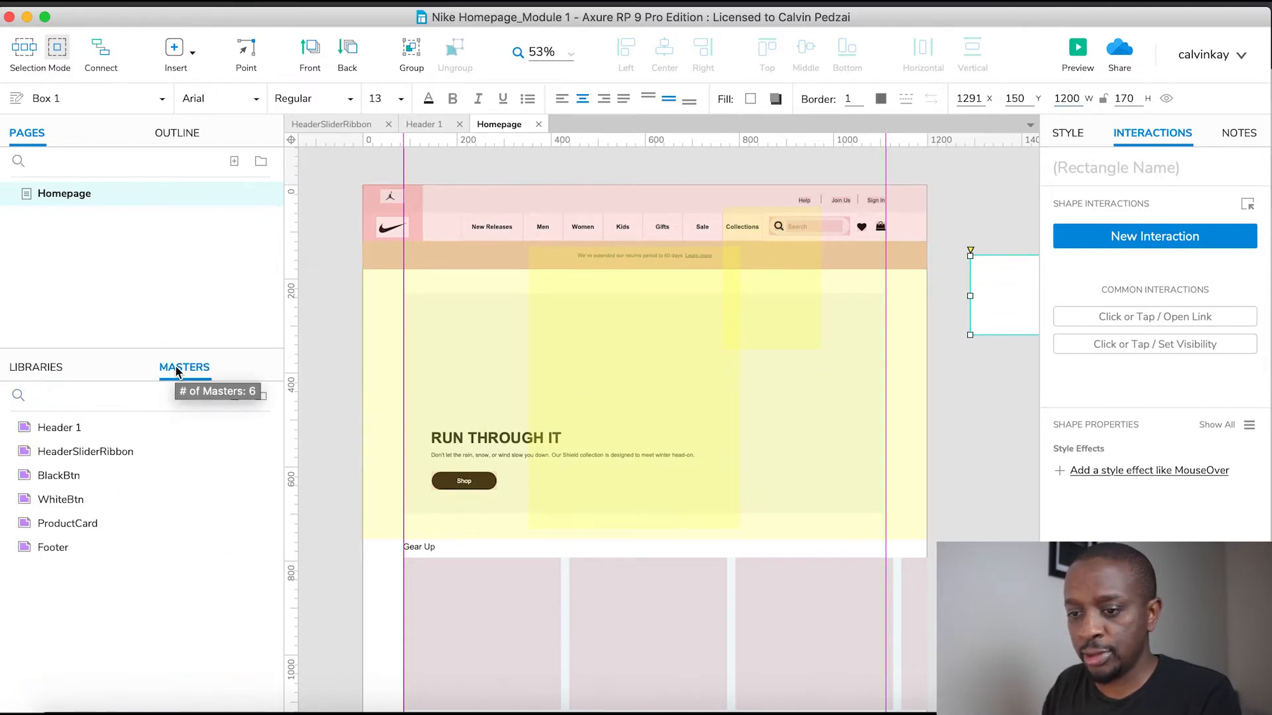
pyautogui.click(47, 374)
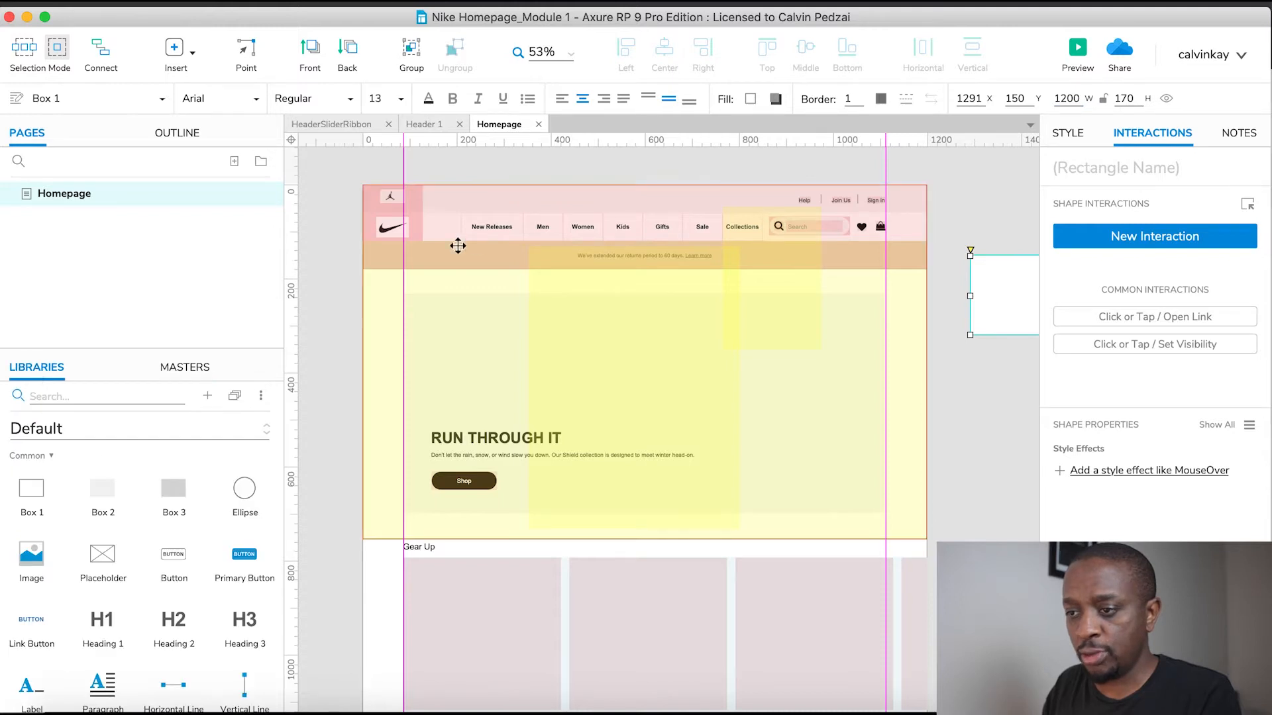
# Step: Copy the Nike logo from the Header 1 master into the rectangle's top-left corner
pyautogui.doubleClick(395, 225)
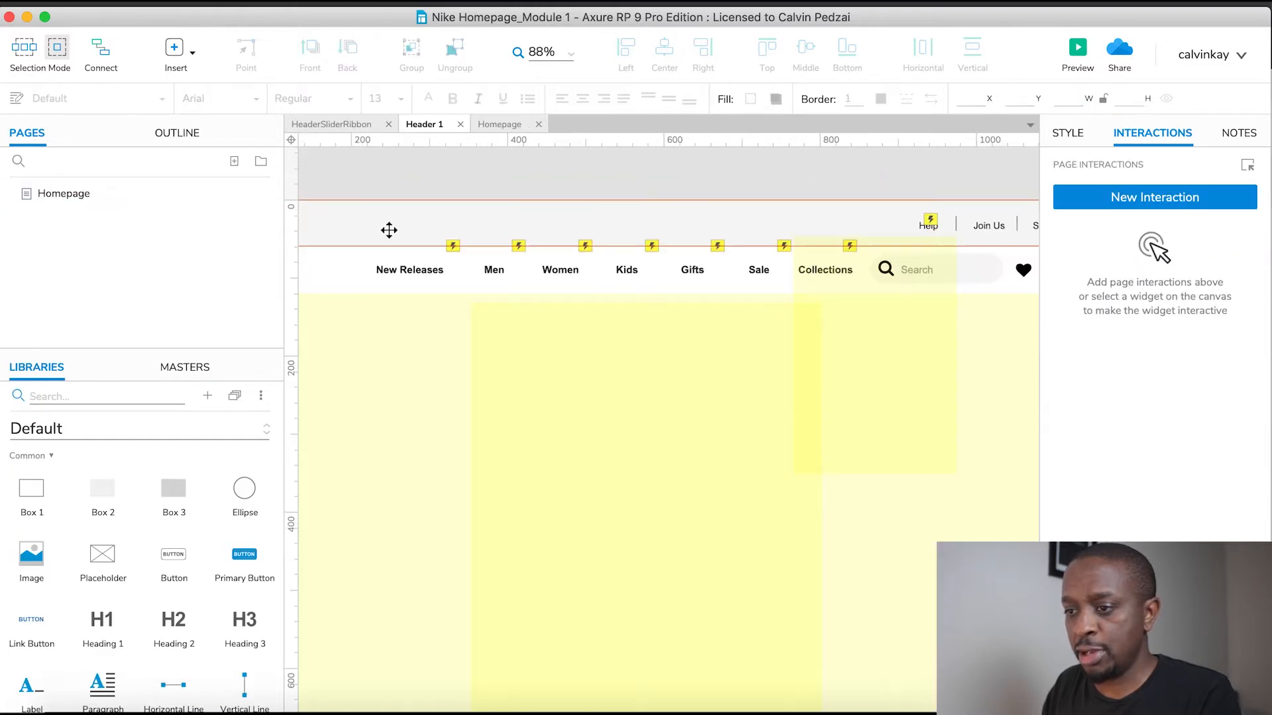
pyautogui.hscroll(-5, 379, 234)
pyautogui.hscroll(-3, 363, 242)
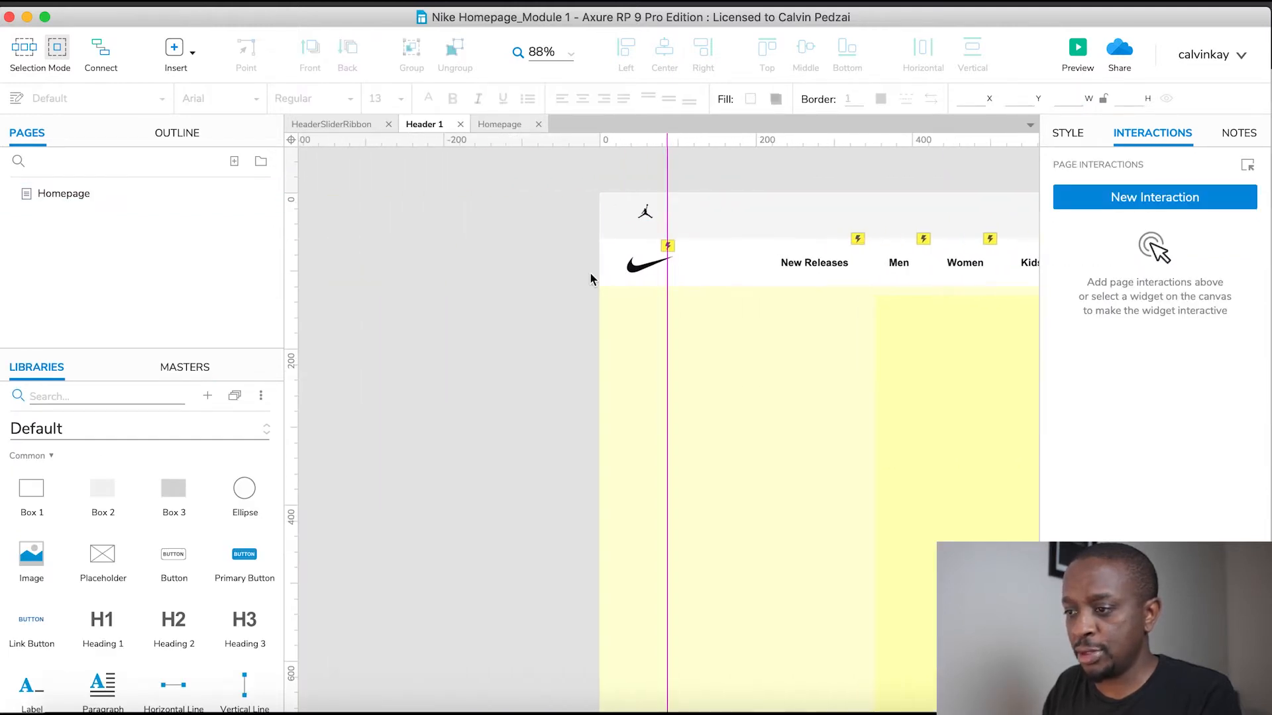
pyautogui.click(644, 263)
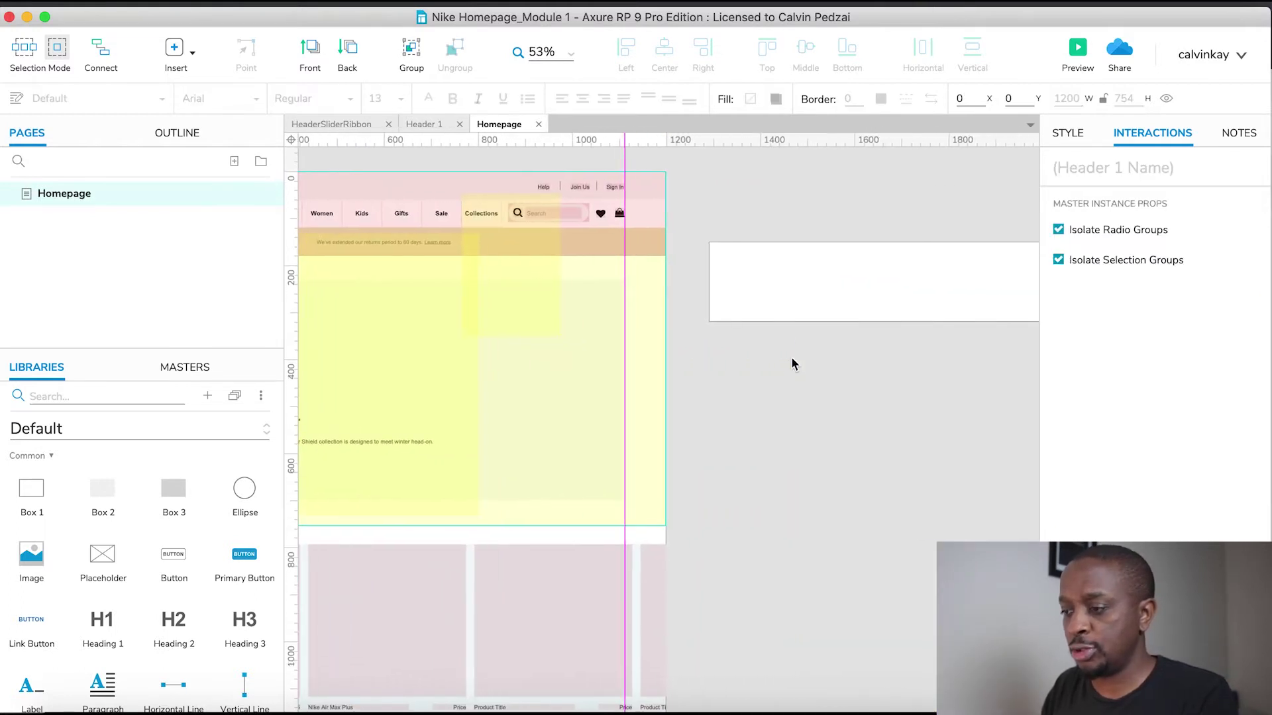
pyautogui.click(758, 273)
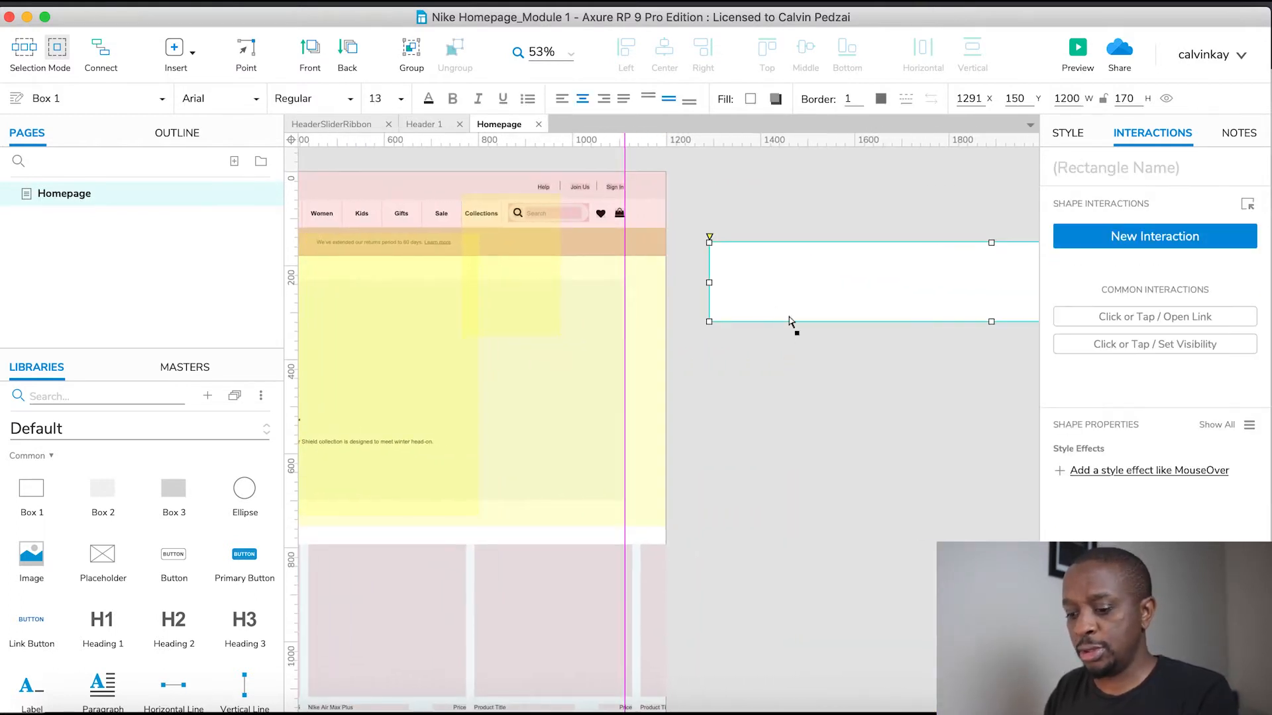
pyautogui.hotkey('ctrl', 'z')
pyautogui.moveTo(663, 430); pyautogui.dragTo(772, 271)
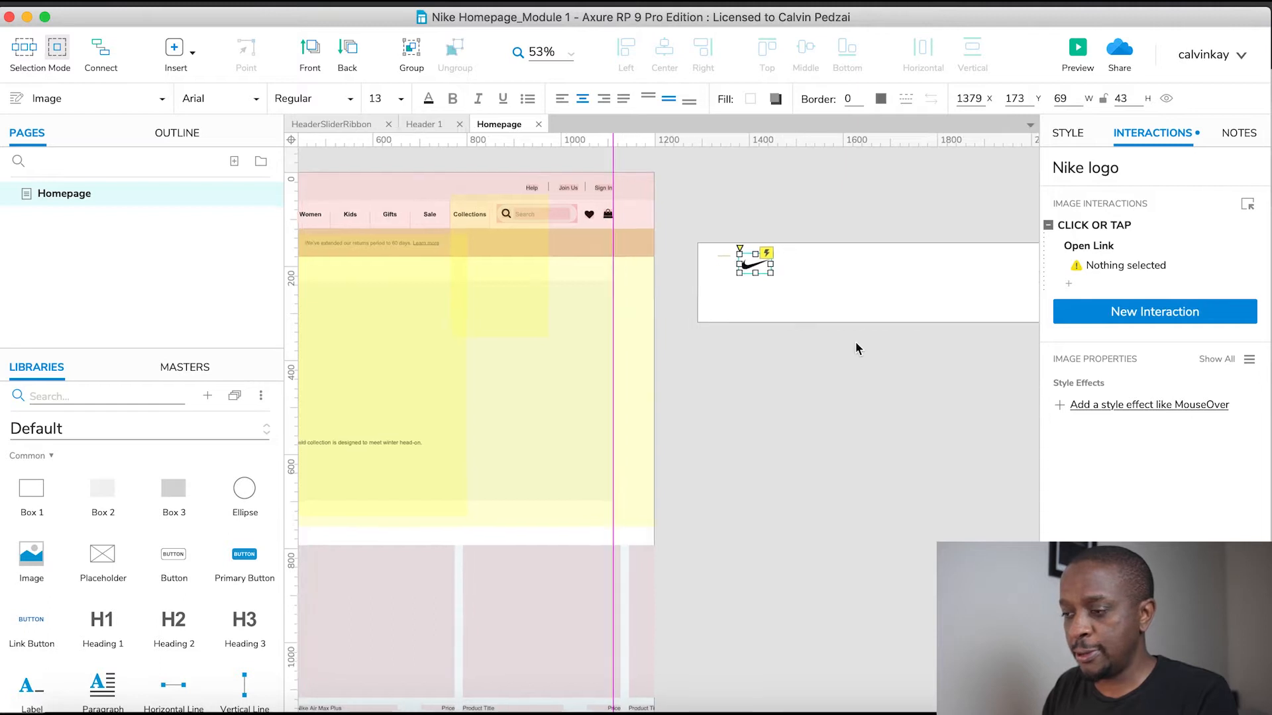
pyautogui.hscroll(5, 856, 341)
pyautogui.click(746, 290)
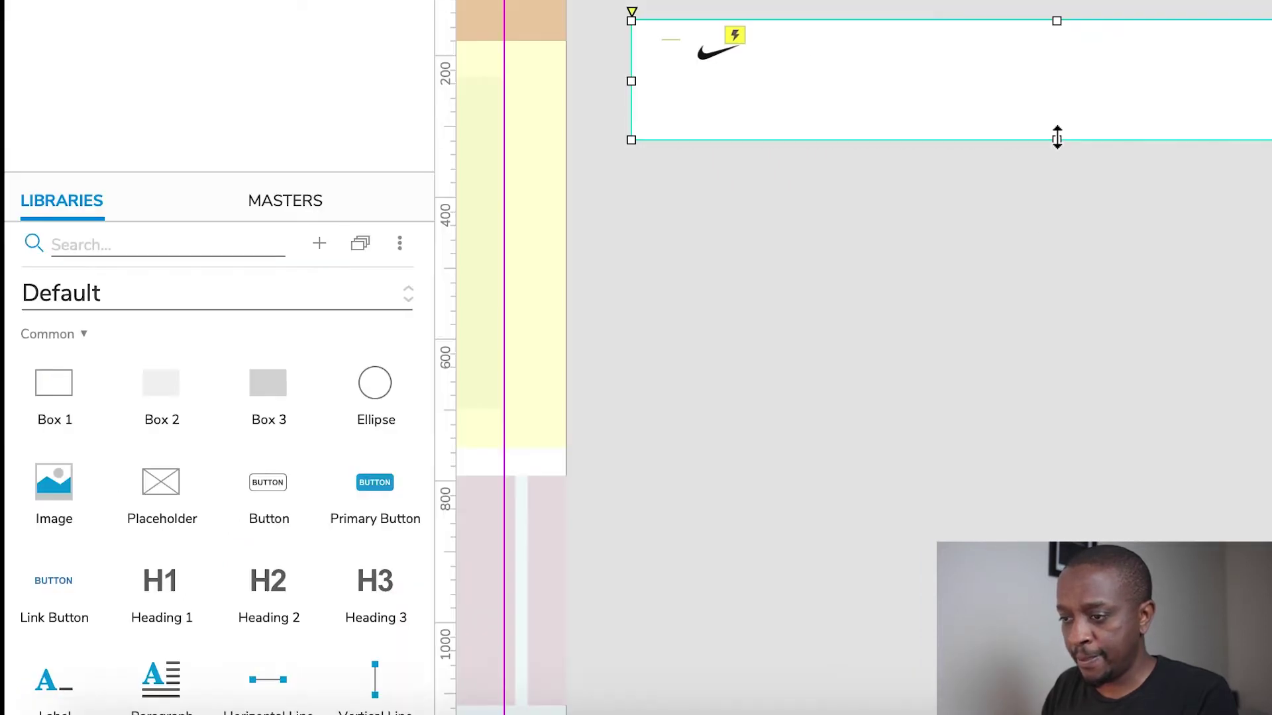
# Step: Make the rectangle taller and add a Close icon from the Icons library at its right end
pyautogui.moveTo(697, 324); pyautogui.dragTo(697, 362)
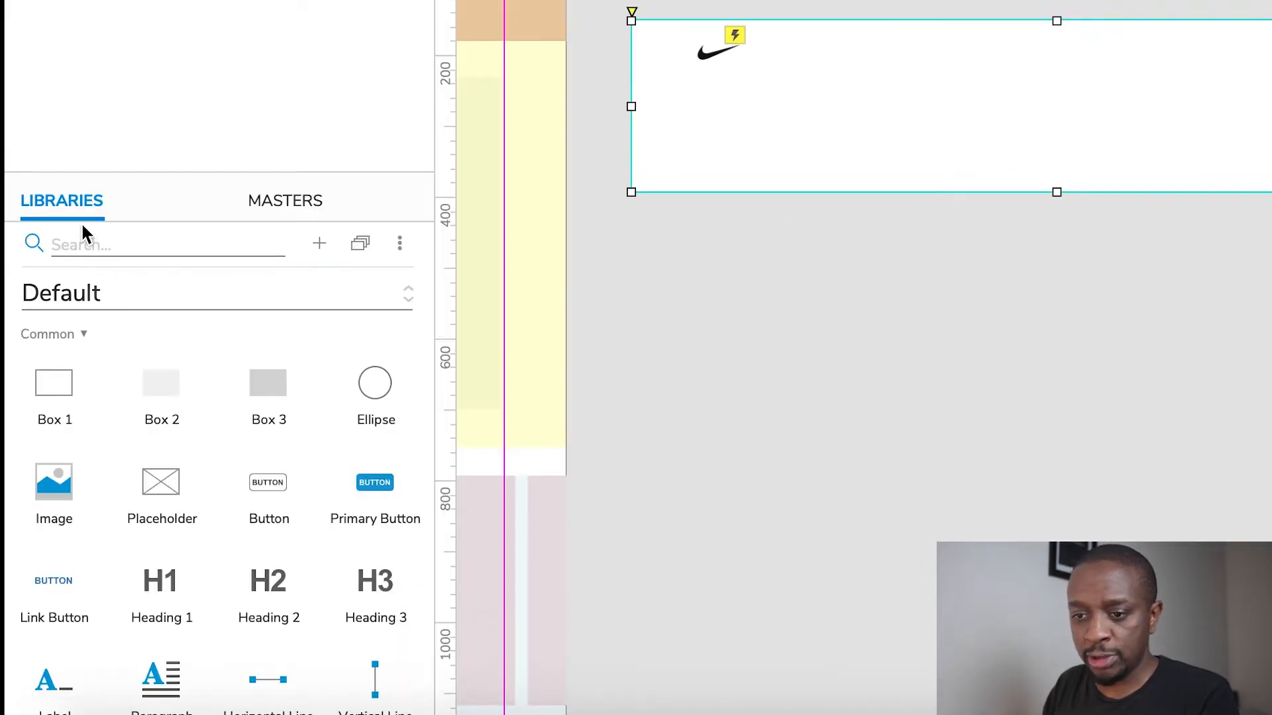
pyautogui.click(168, 299)
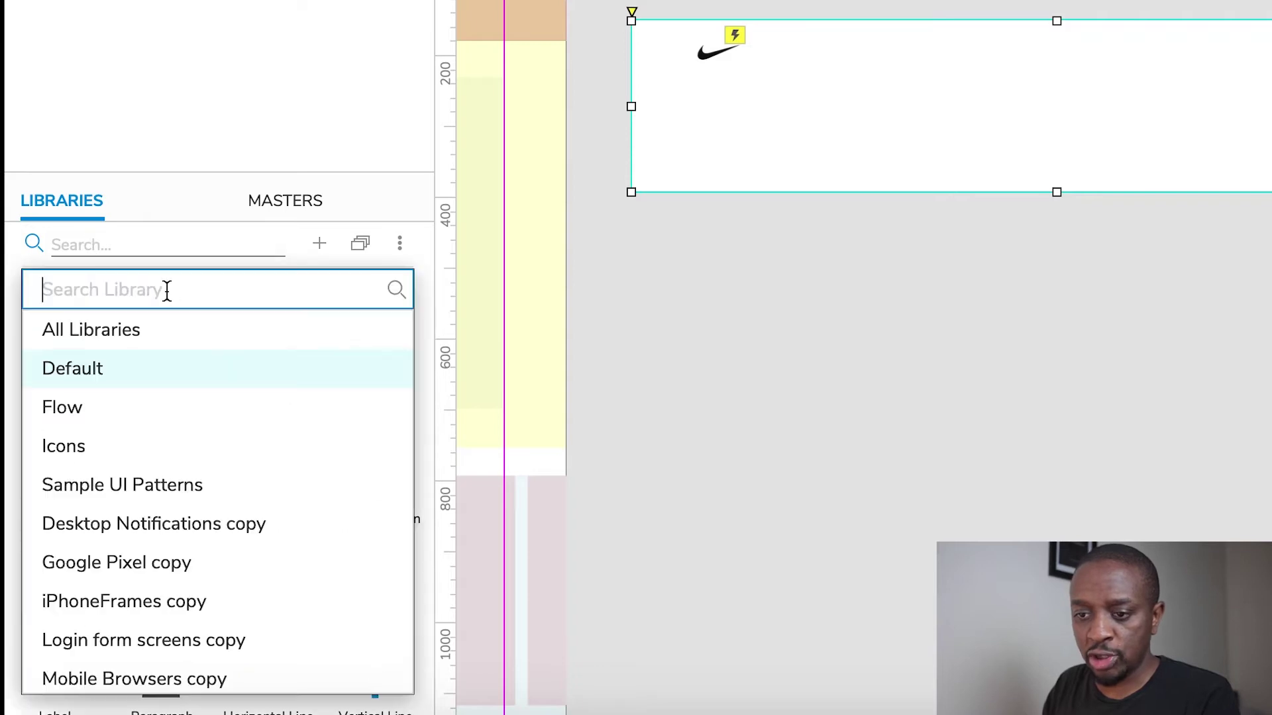
pyautogui.click(149, 449)
pyautogui.click(140, 244)
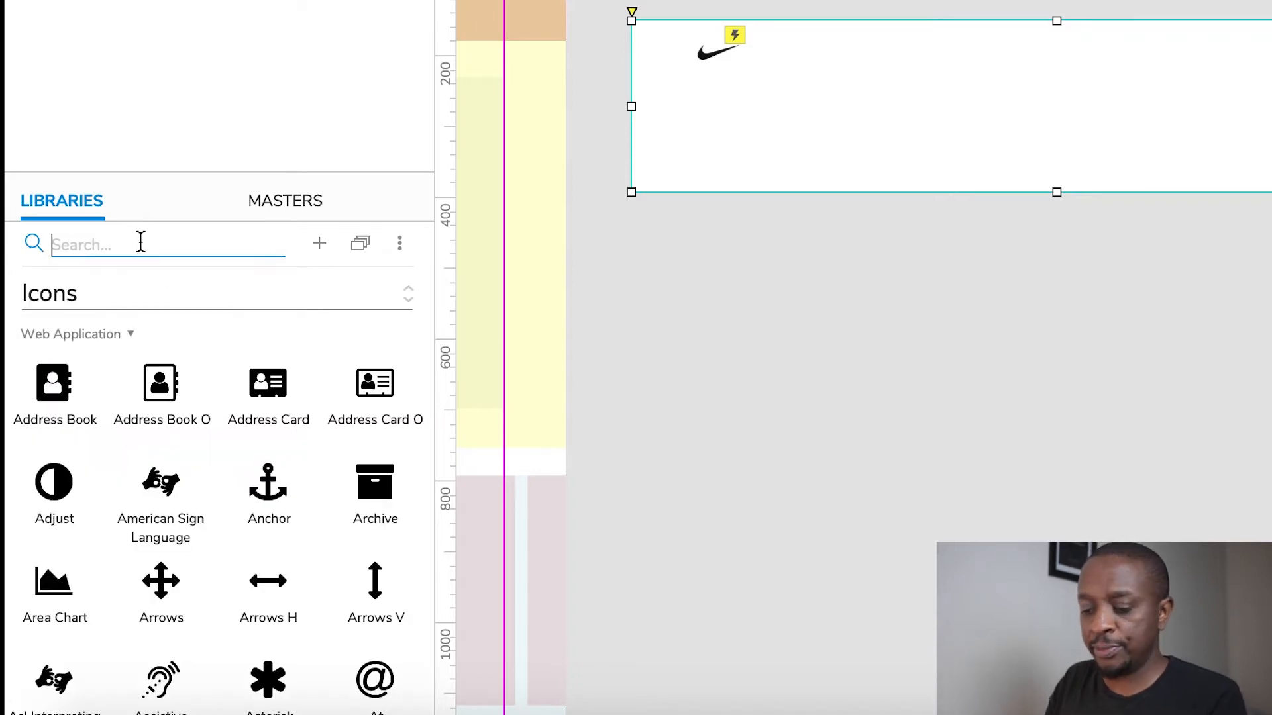
pyautogui.write('close')
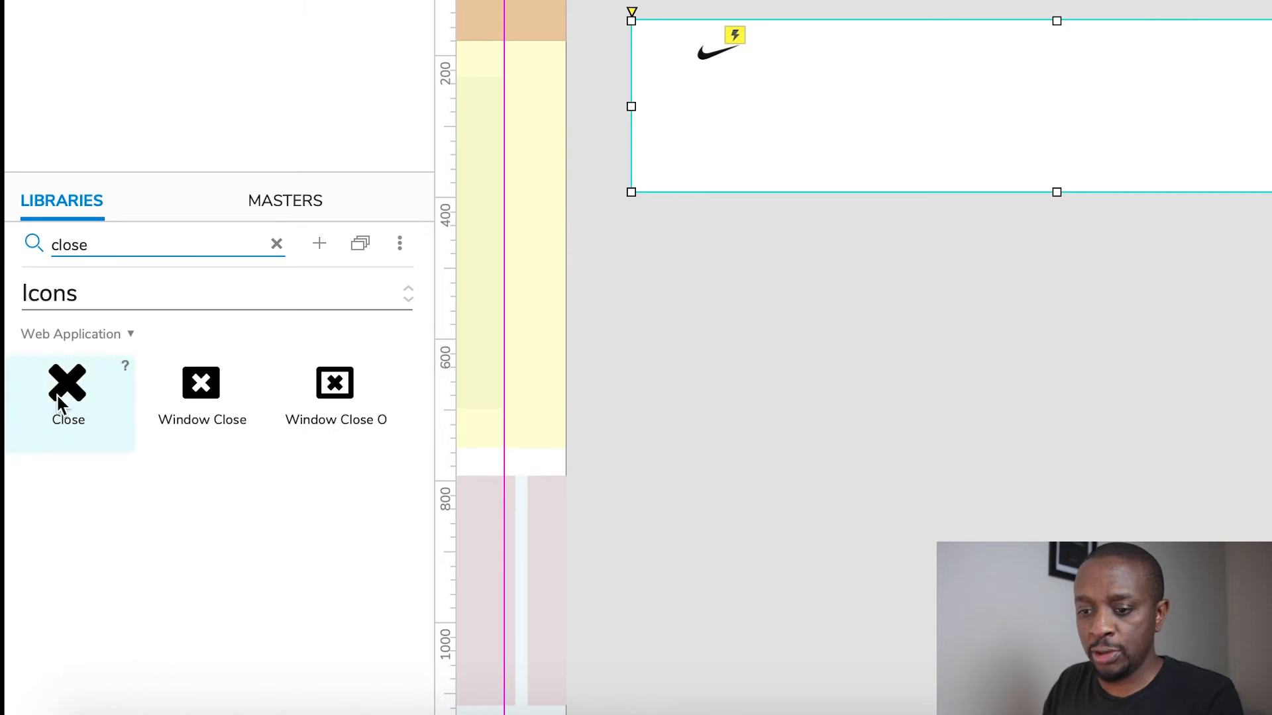
pyautogui.moveTo(68, 386); pyautogui.dragTo(952, 261)
pyautogui.hscroll(-3, 934, 261)
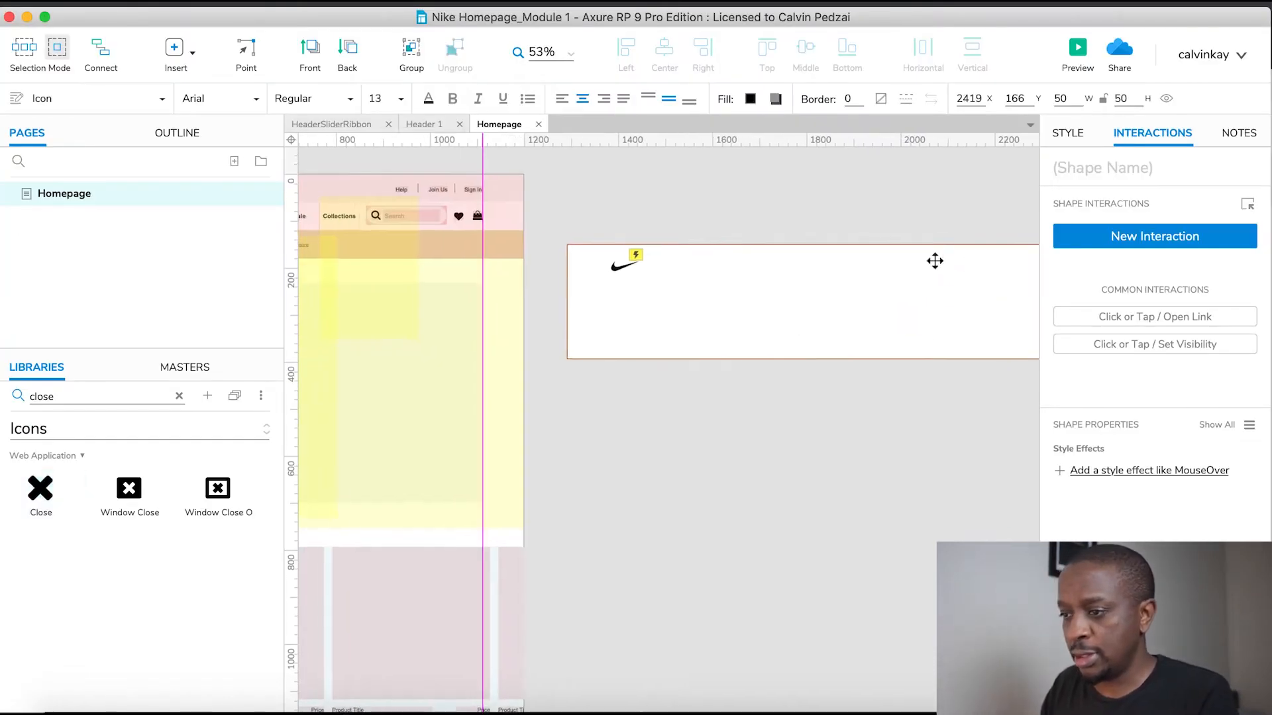
pyautogui.hscroll(-2, 933, 261)
pyautogui.click(934, 266)
pyautogui.click(875, 225)
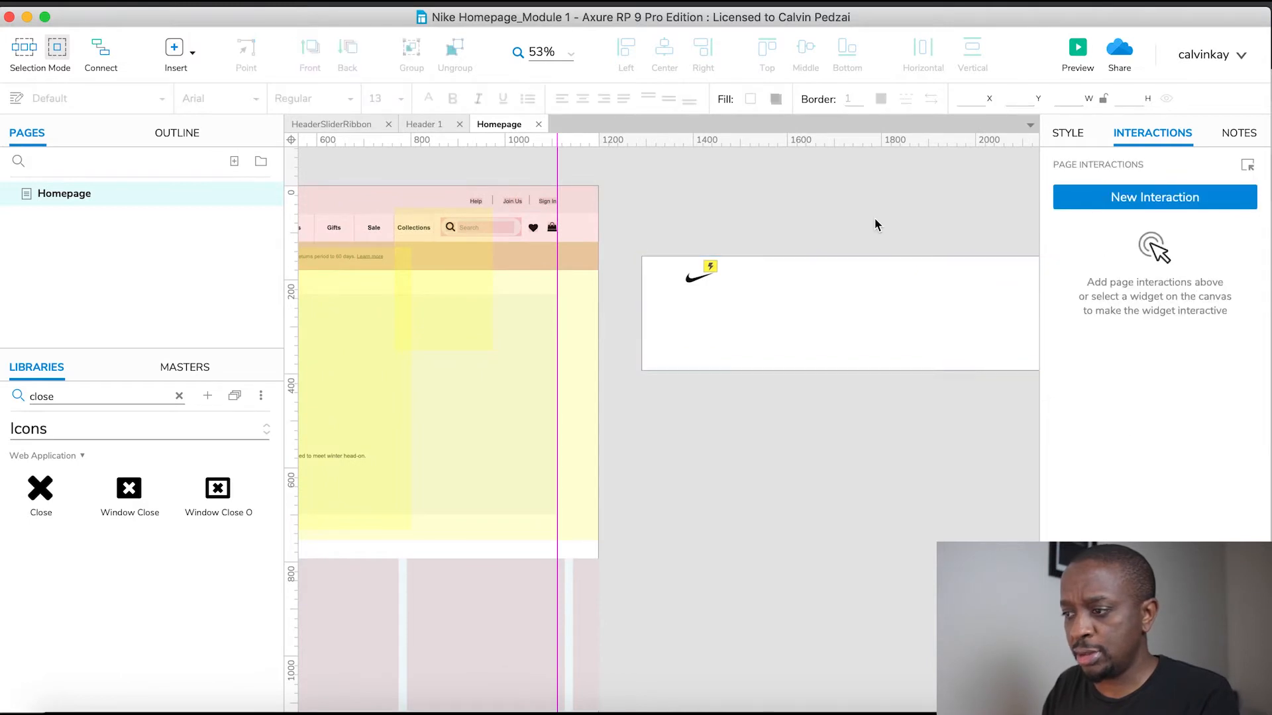
pyautogui.hscroll(-2, 874, 224)
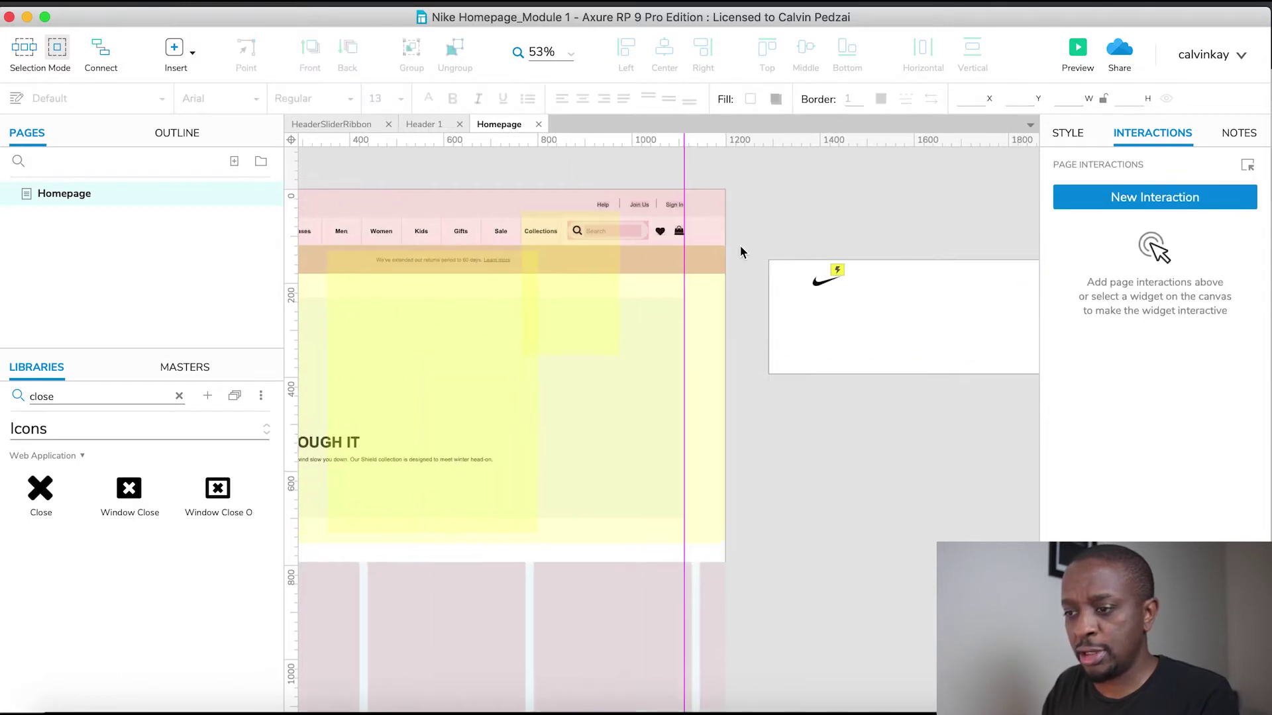
# Step: Inspect the SigninPop-up close icon's hide interaction in the header master, then return to the Homepage
pyautogui.doubleClick(407, 304)
pyautogui.click(939, 370)
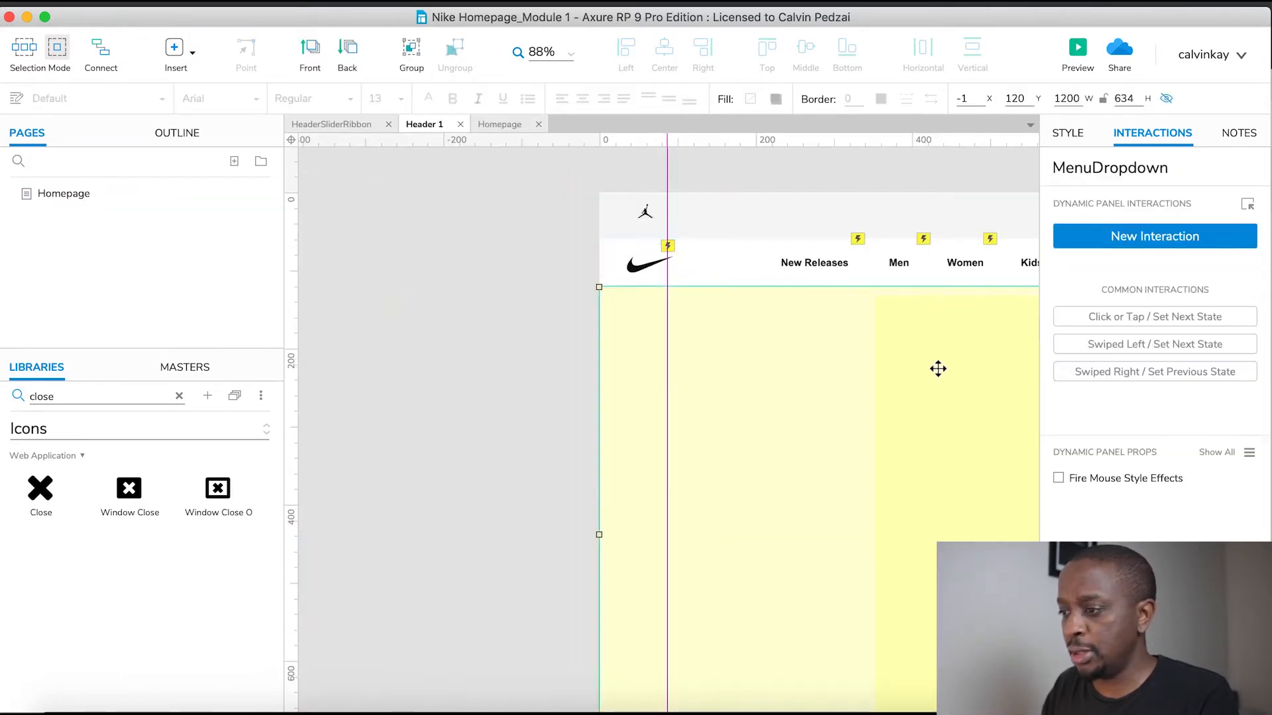
pyautogui.click(938, 369)
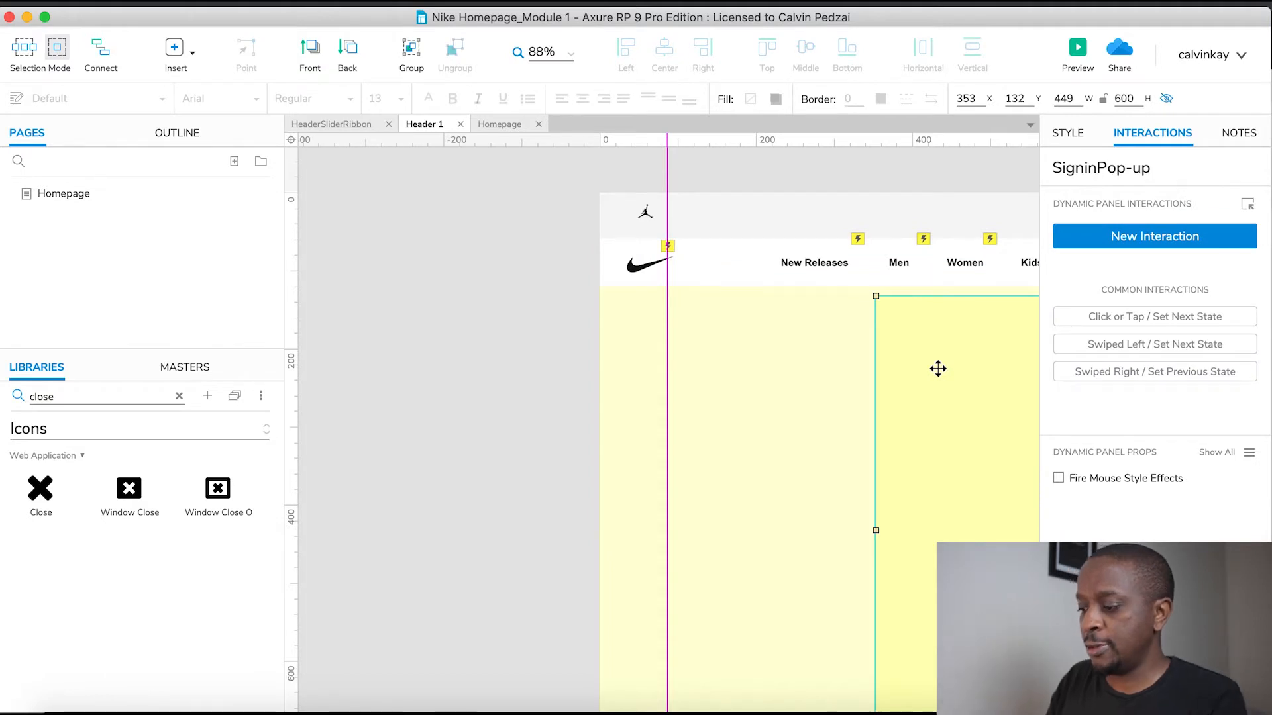
pyautogui.doubleClick(938, 369)
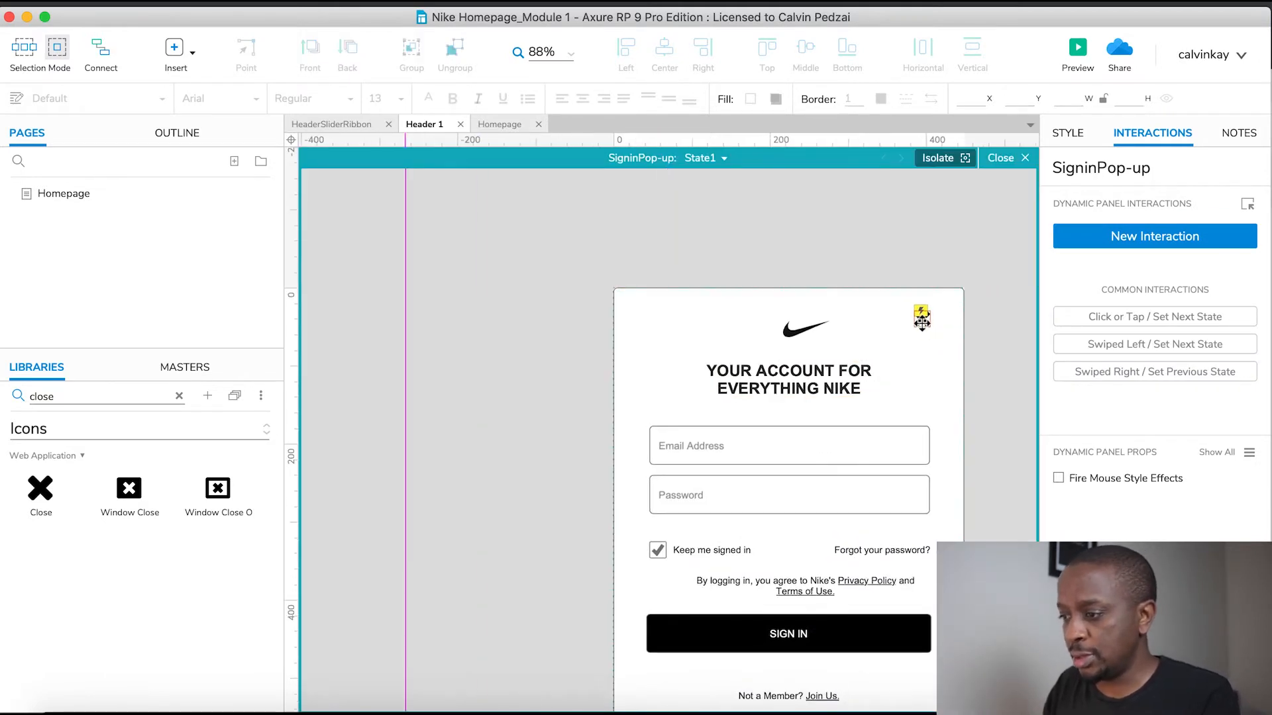
pyautogui.click(922, 322)
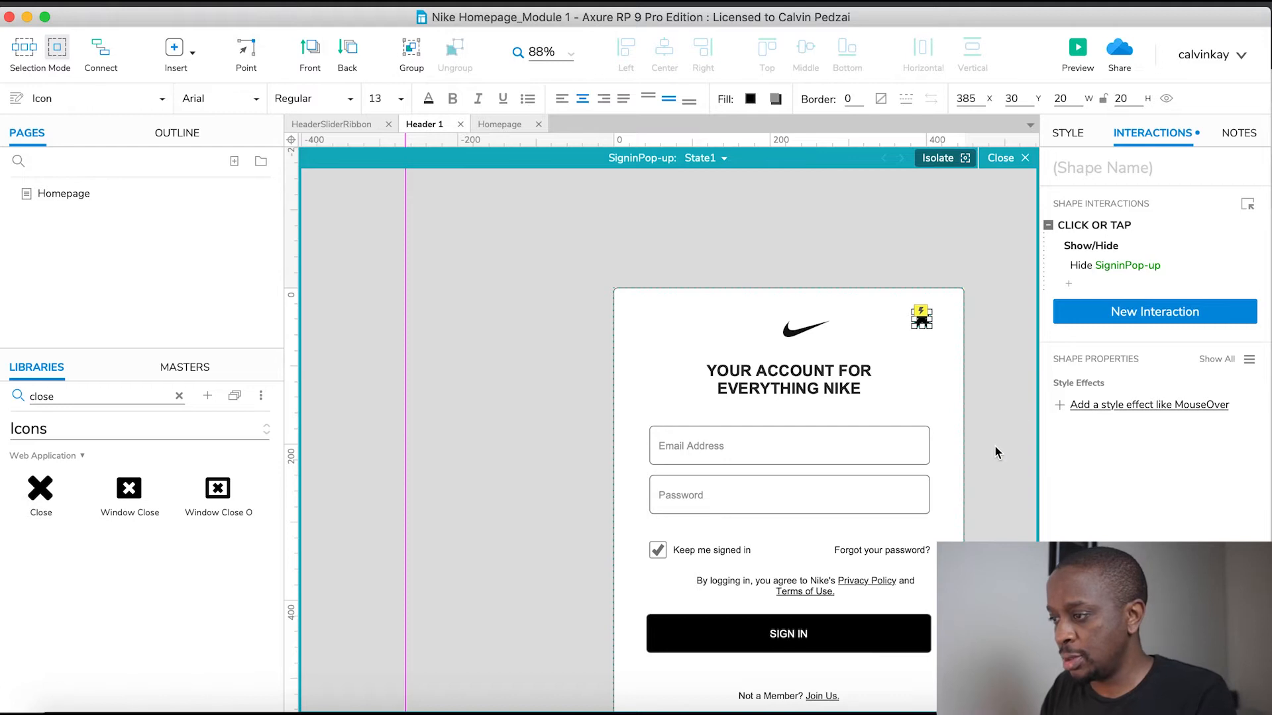
pyautogui.click(1000, 157)
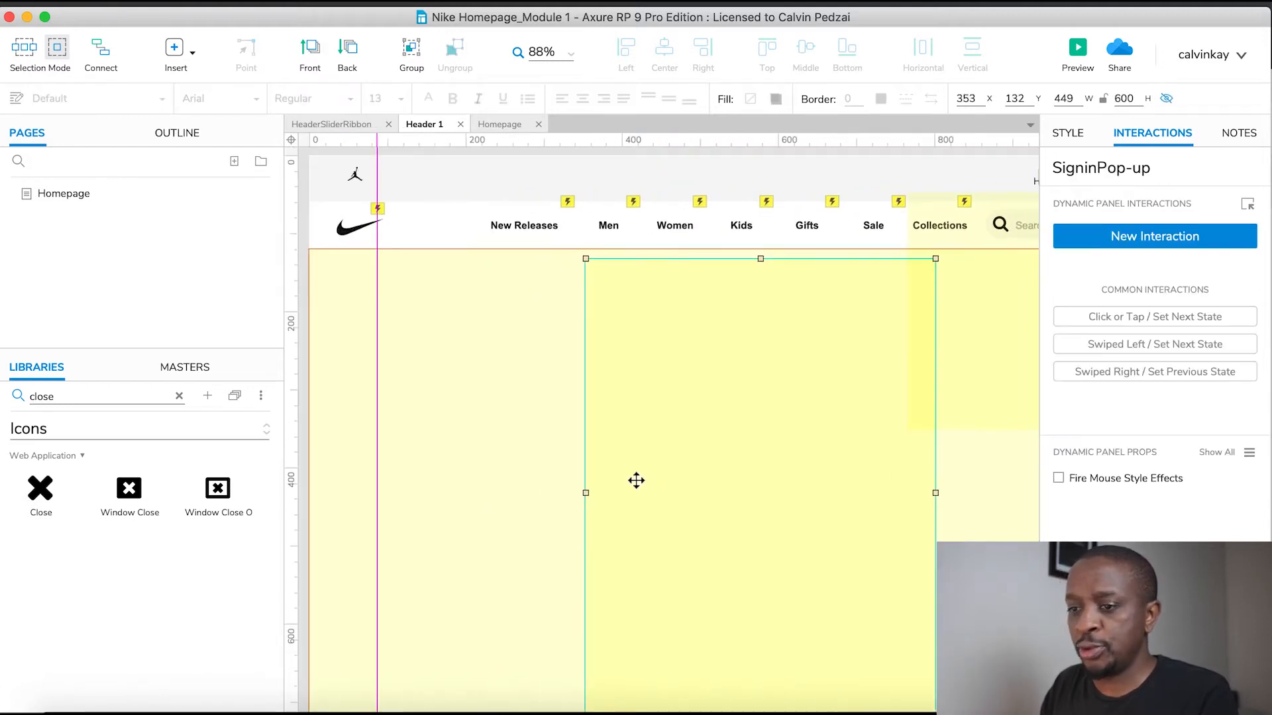
pyautogui.click(52, 196)
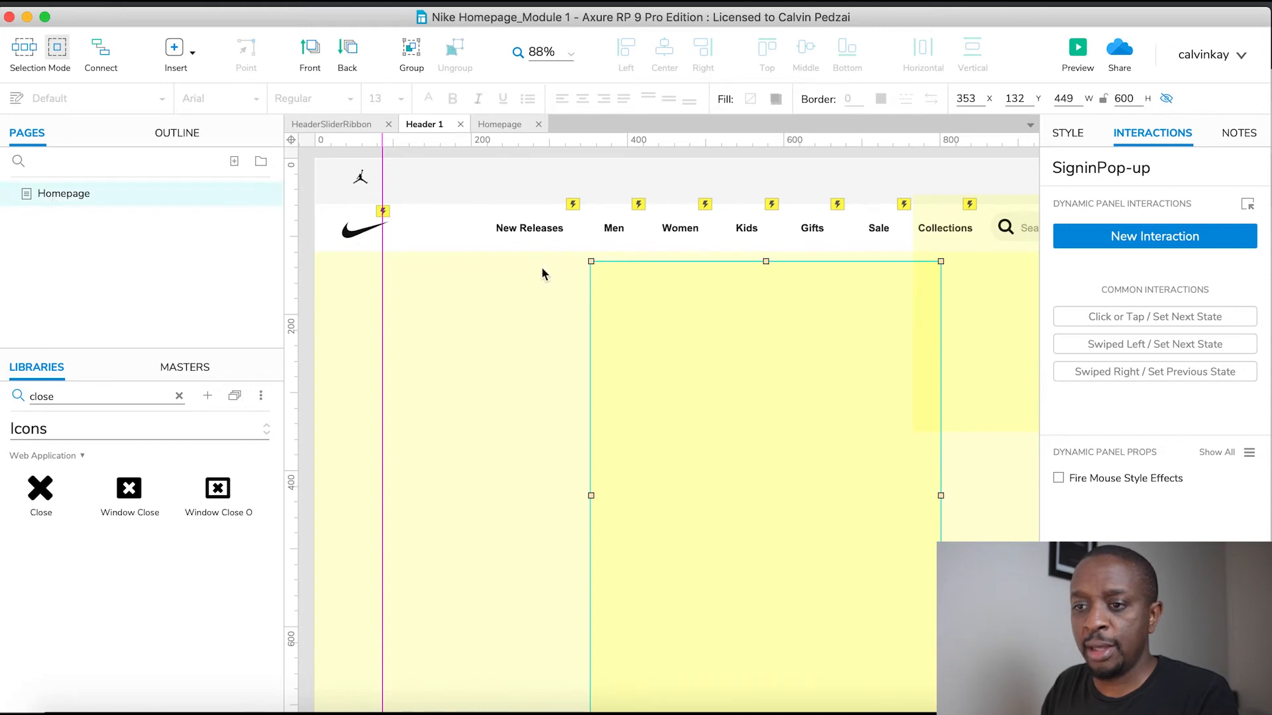
pyautogui.hscroll(5, 626, 336)
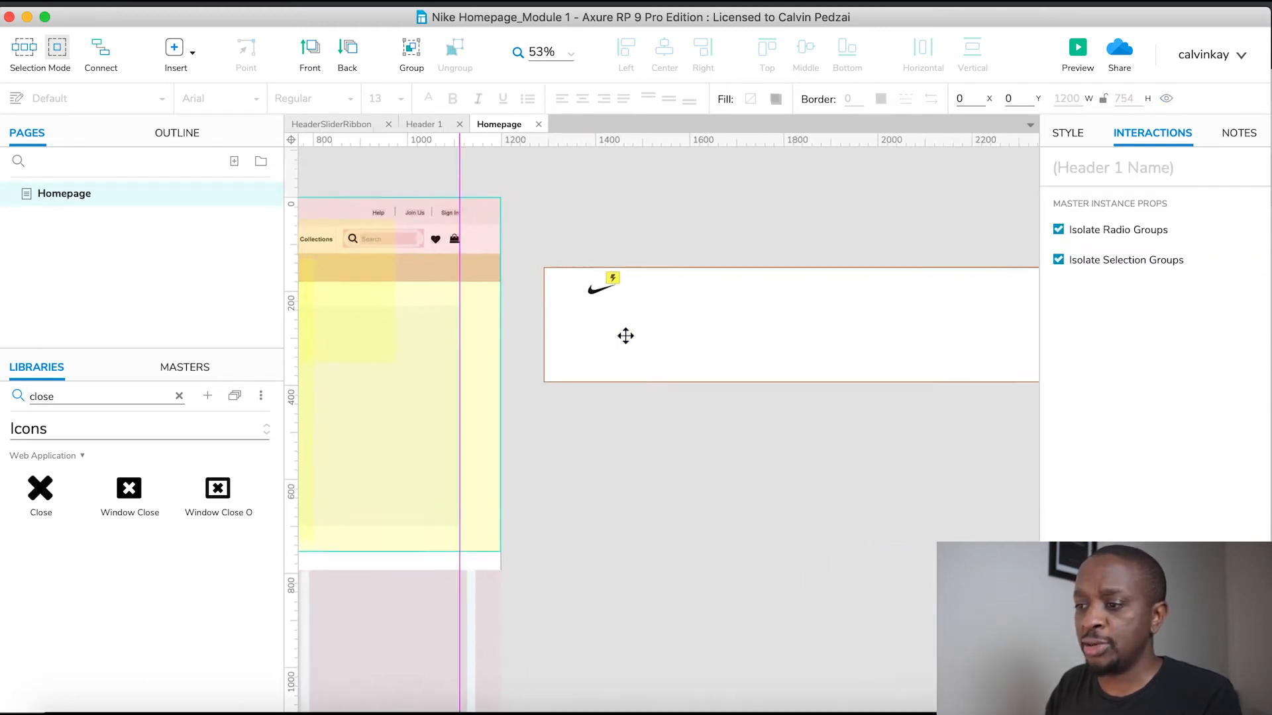
pyautogui.hscroll(2, 625, 336)
pyautogui.hscroll(2, 789, 326)
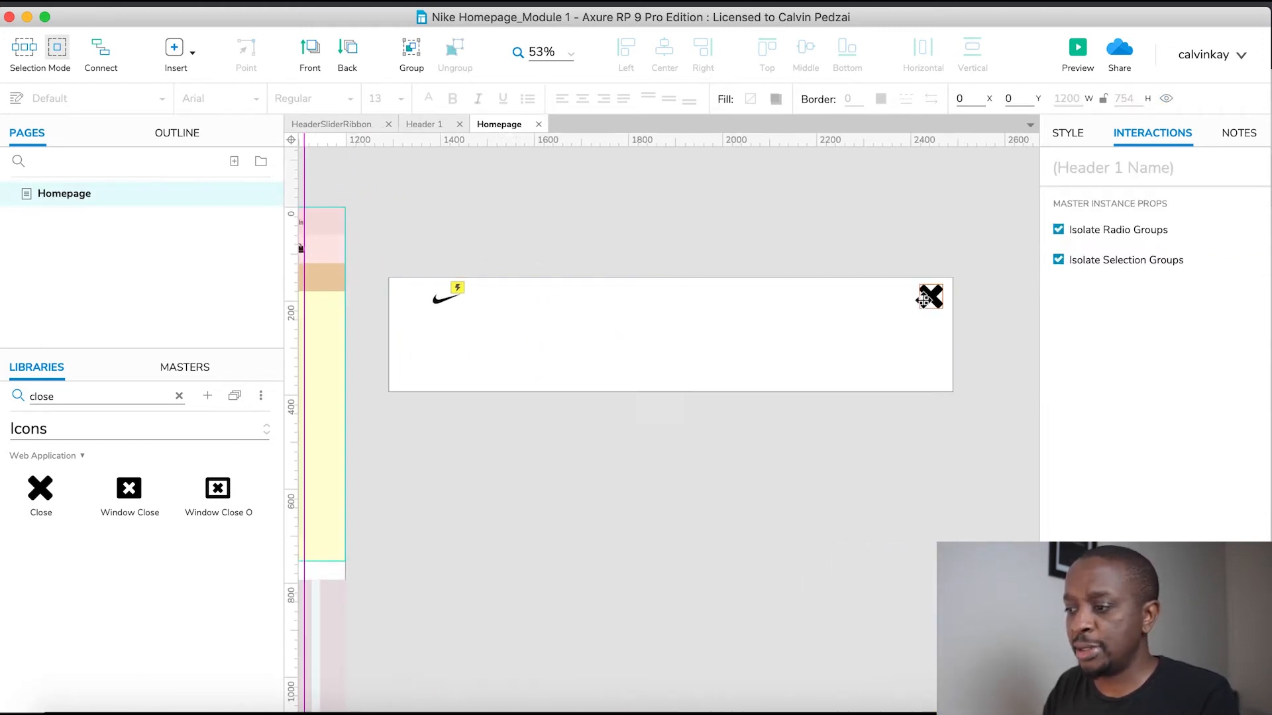
# Step: Cut and paste the X icon, then place it back at the header's right end
pyautogui.click(924, 300)
pyautogui.press('Delete')
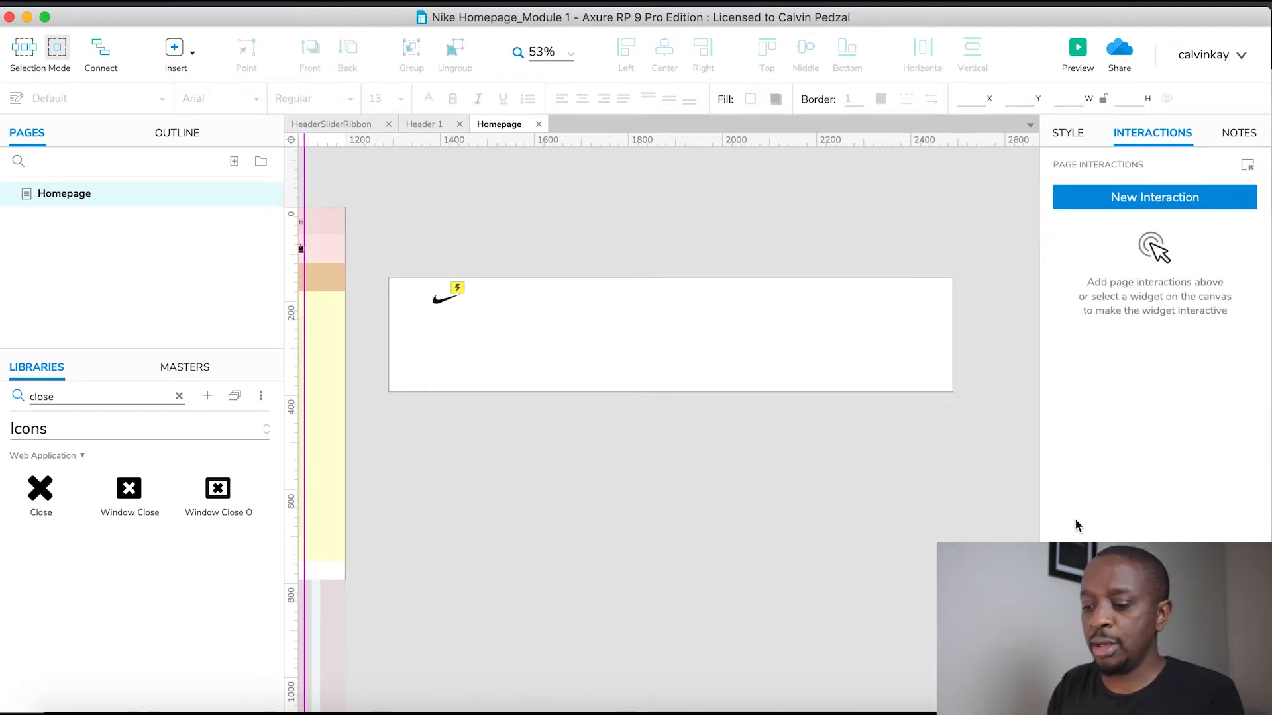
pyautogui.hotkey('ctrl', 'z')
pyautogui.scroll(1, 671, 442)
pyautogui.scroll(4, 669, 446)
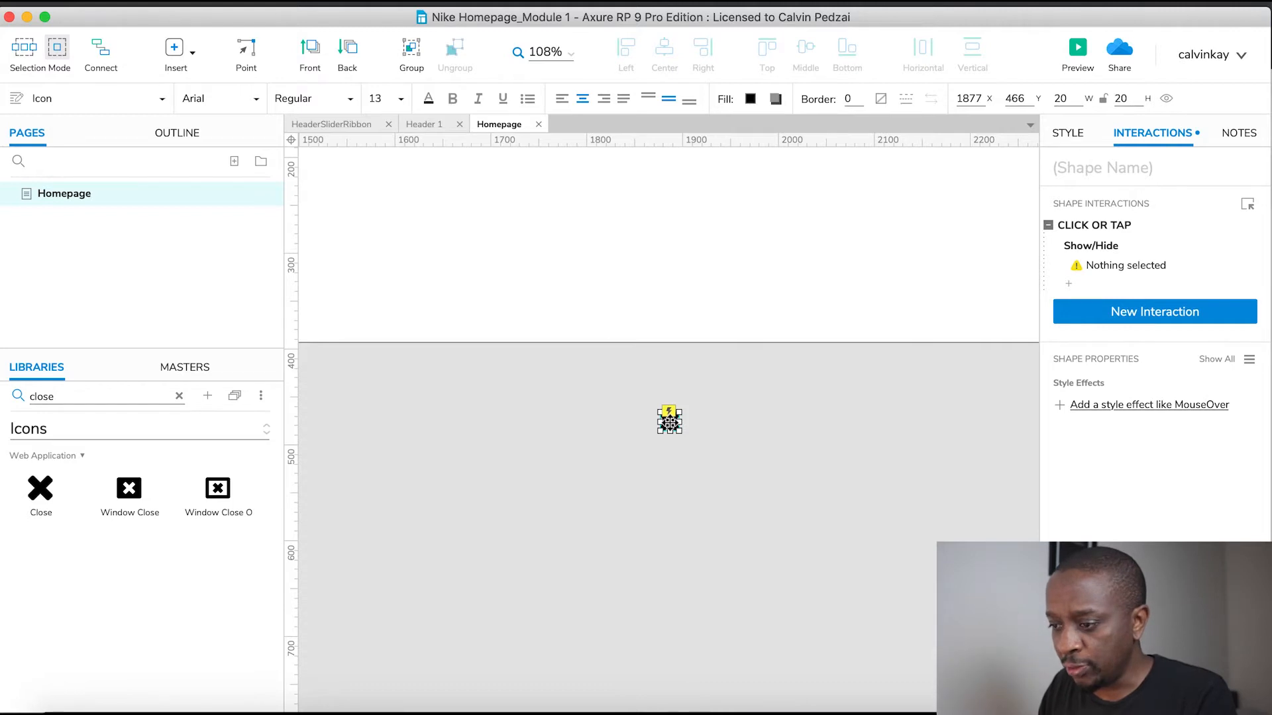
pyautogui.moveTo(669, 423); pyautogui.dragTo(979, 192)
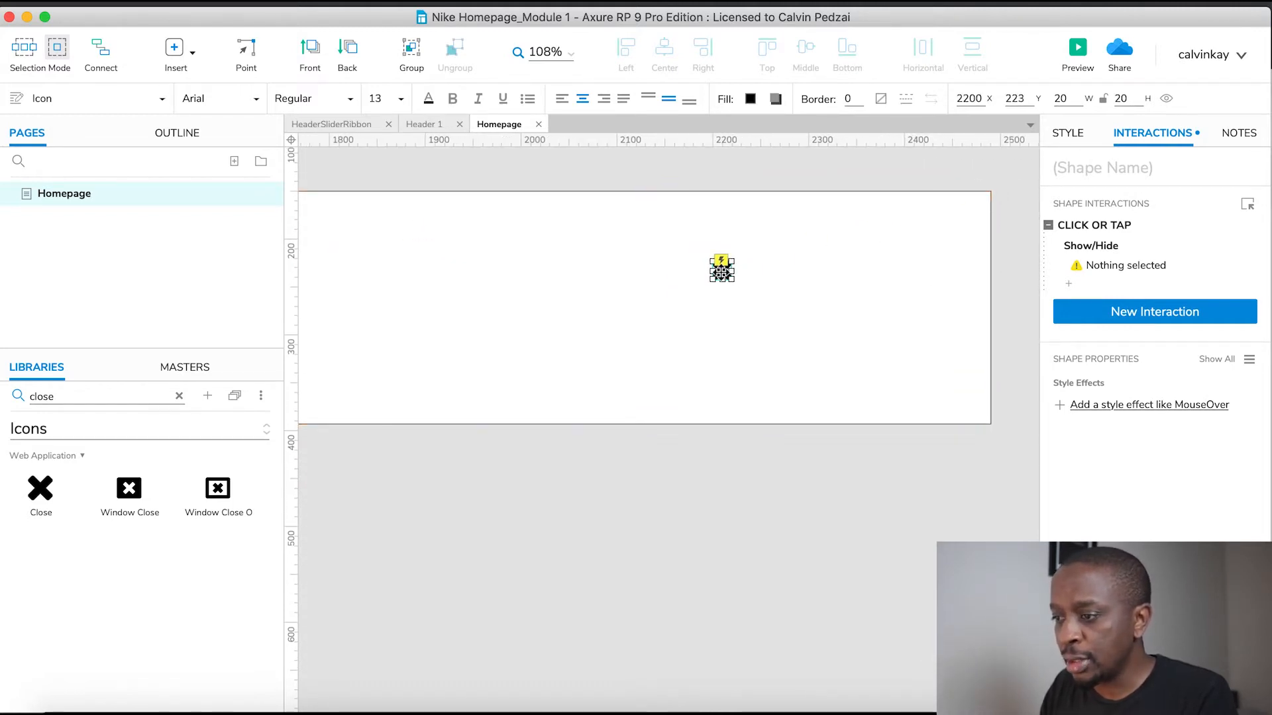
pyautogui.moveTo(722, 269); pyautogui.dragTo(946, 228)
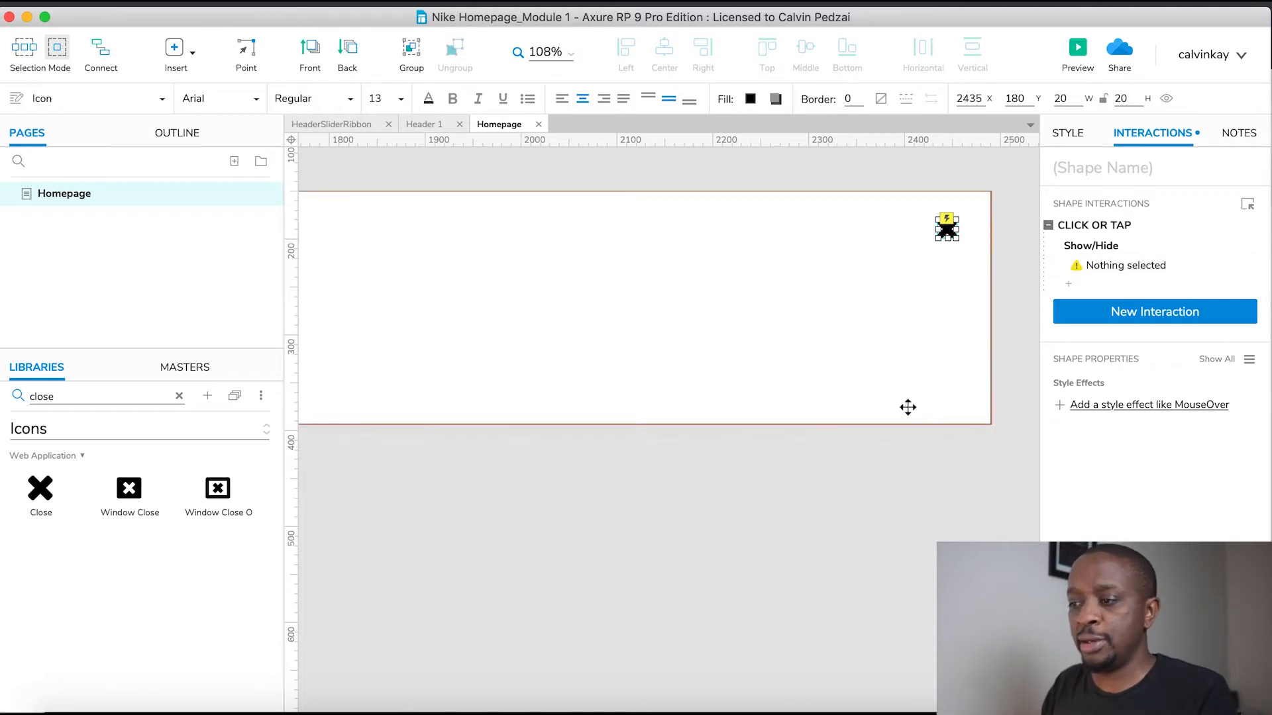
pyautogui.hscroll(-3, 697, 542)
pyautogui.scroll(1, 697, 542)
pyautogui.scroll(-3, 697, 543)
pyautogui.hscroll(-2, 696, 543)
# Step: Highlight the popular search terms text on the live Nike site's search overlay for reference
pyautogui.press('super+Tab')
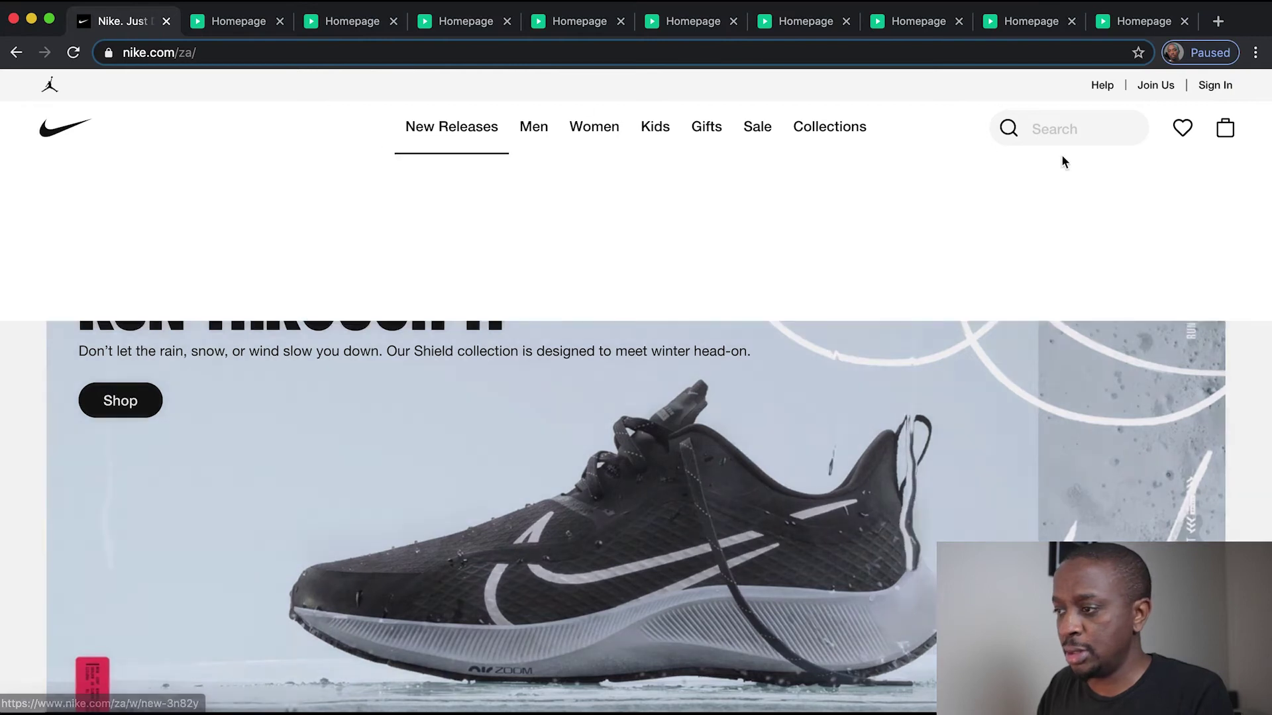
pyautogui.click(1058, 139)
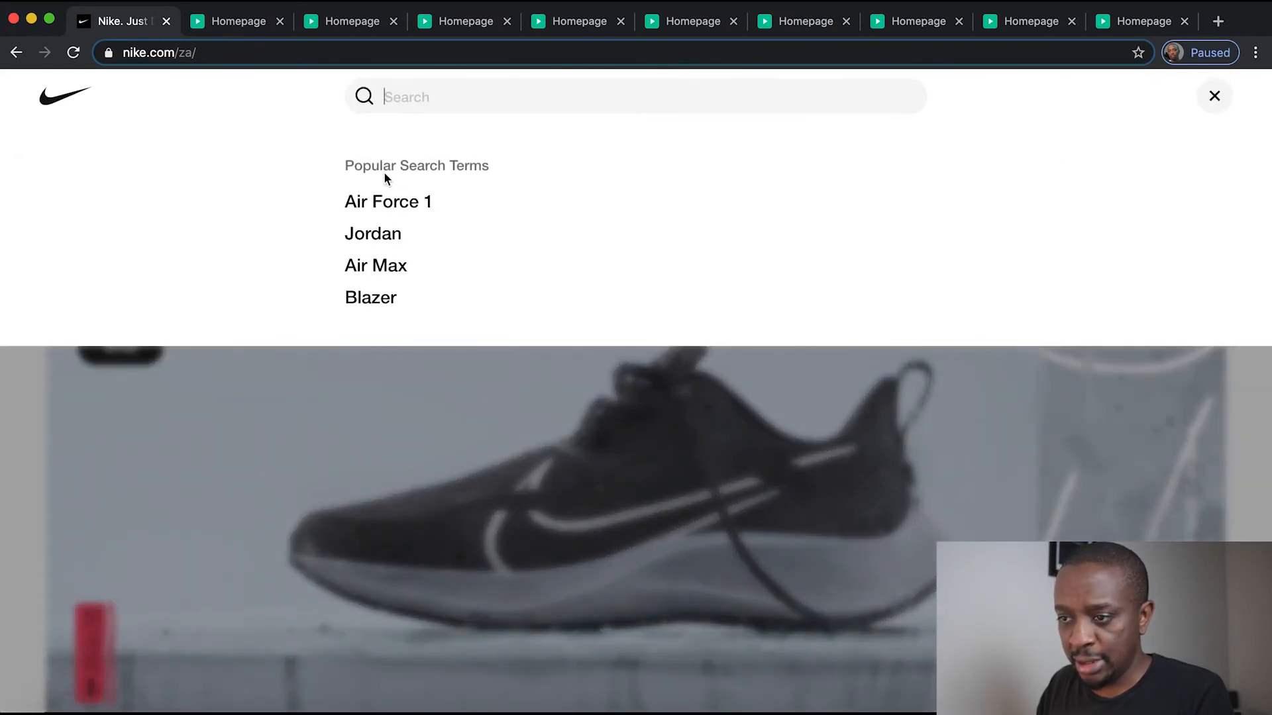
pyautogui.moveTo(340, 159); pyautogui.dragTo(464, 308)
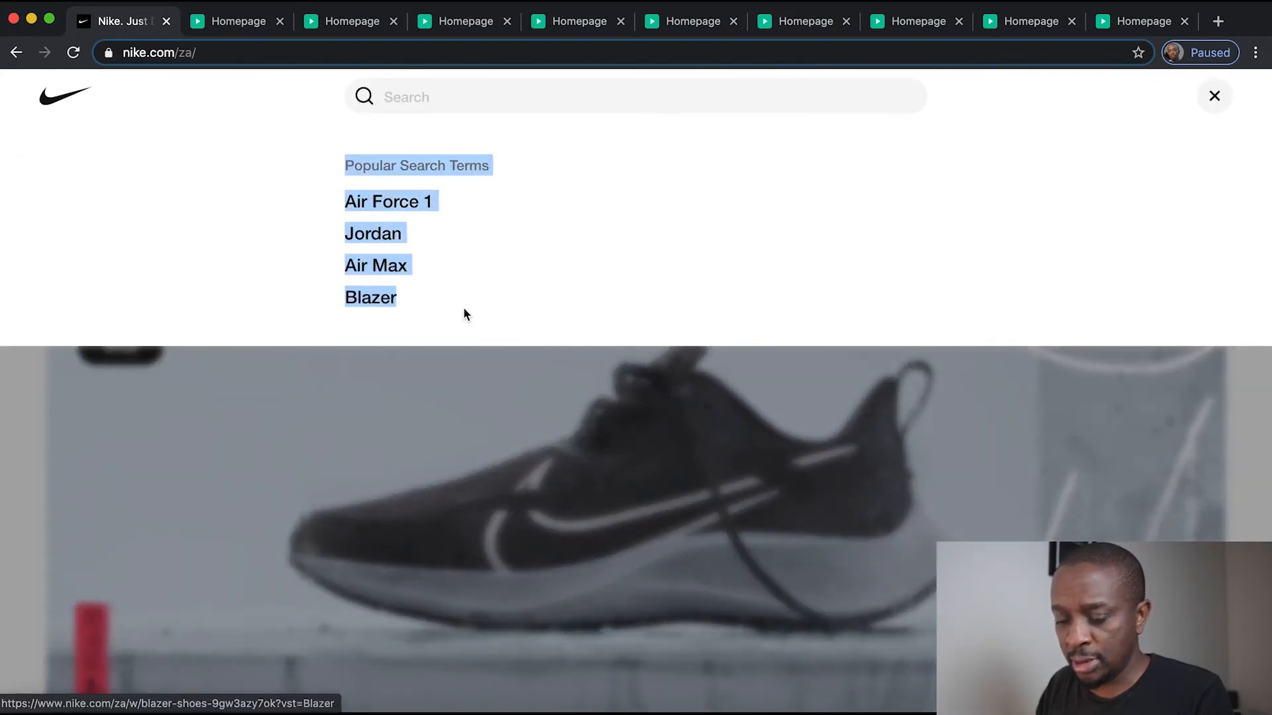
pyautogui.press('super+Tab')
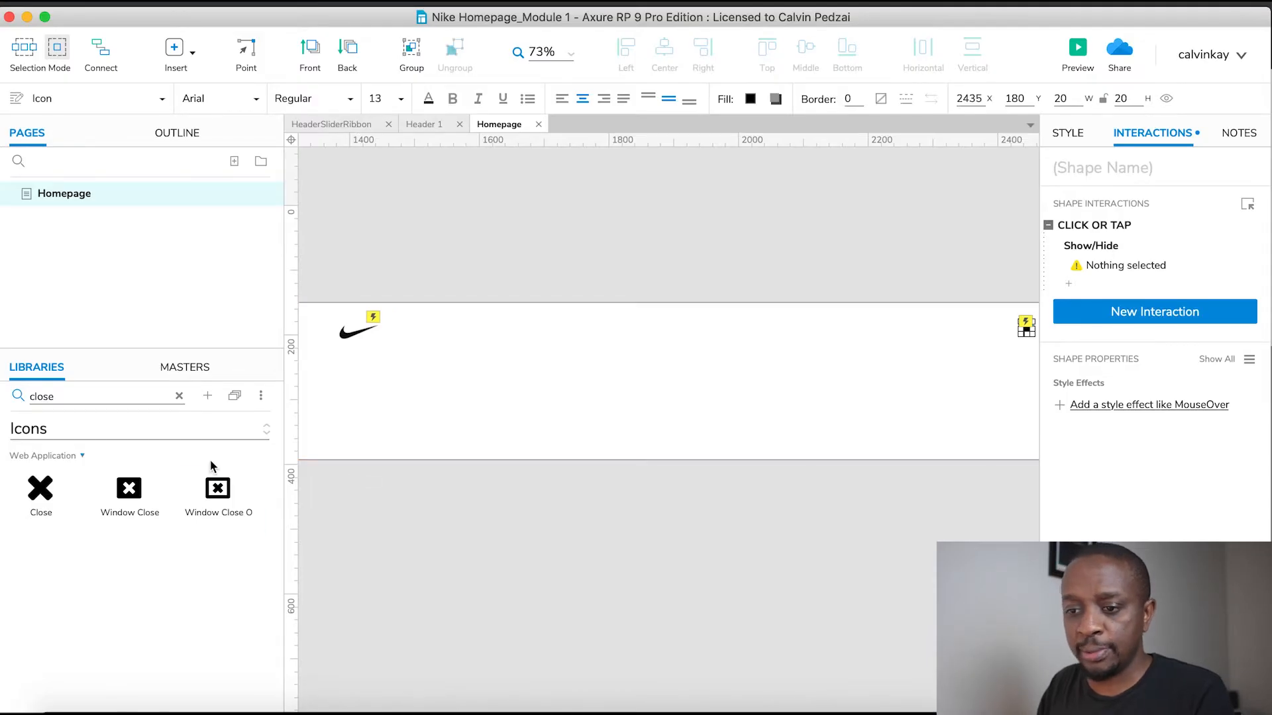
# Step: Add a label in the header reading Popular Search Terms, Air Force 1, Jordan, Air Max, Blazer
pyautogui.click(179, 397)
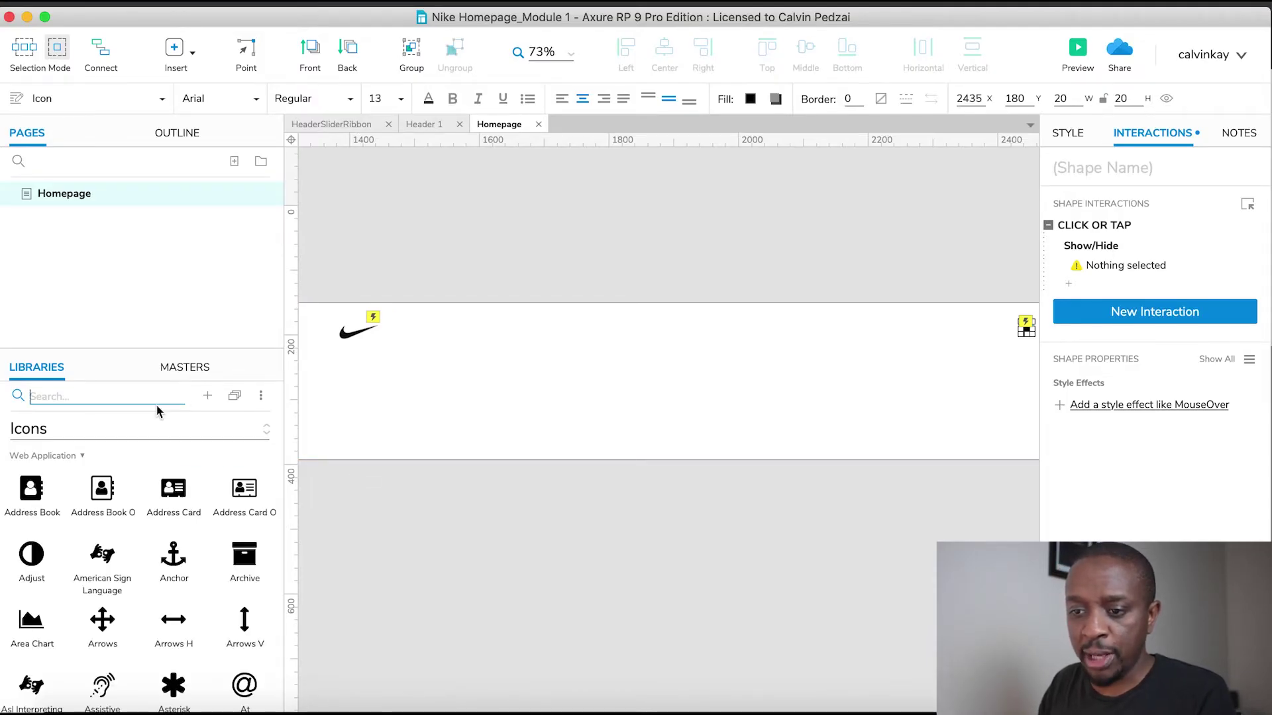
pyautogui.click(71, 427)
pyautogui.click(58, 479)
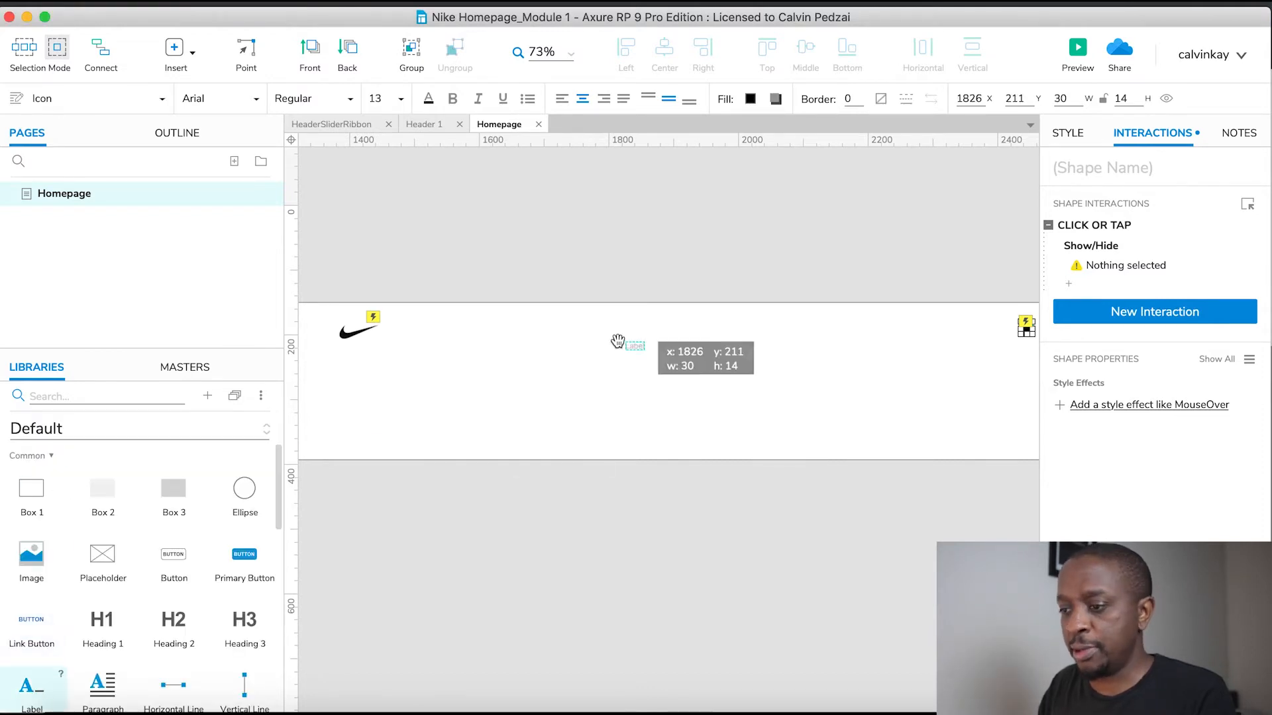
pyautogui.moveTo(562, 409); pyautogui.dragTo(591, 344)
pyautogui.doubleClick(597, 347)
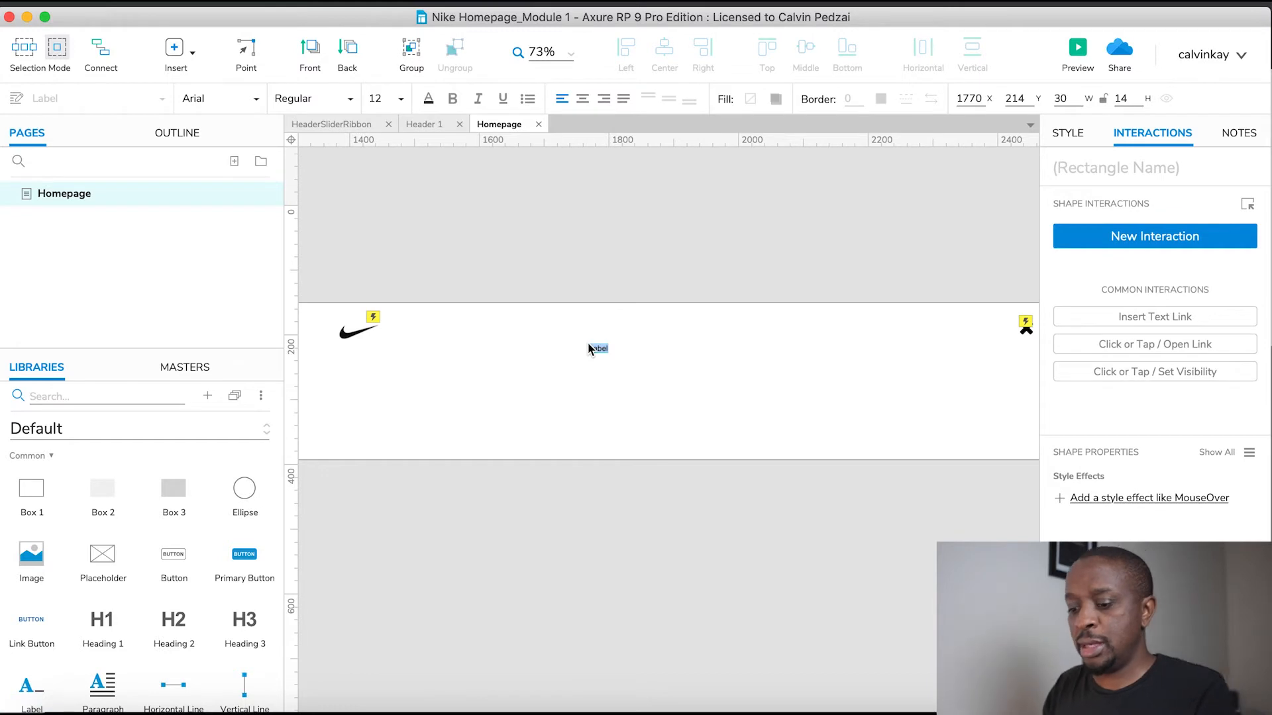
pyautogui.write('Popular Search Terms  Air Force 1 Jordan Air Max Blazer')
pyautogui.press('super+Tab')
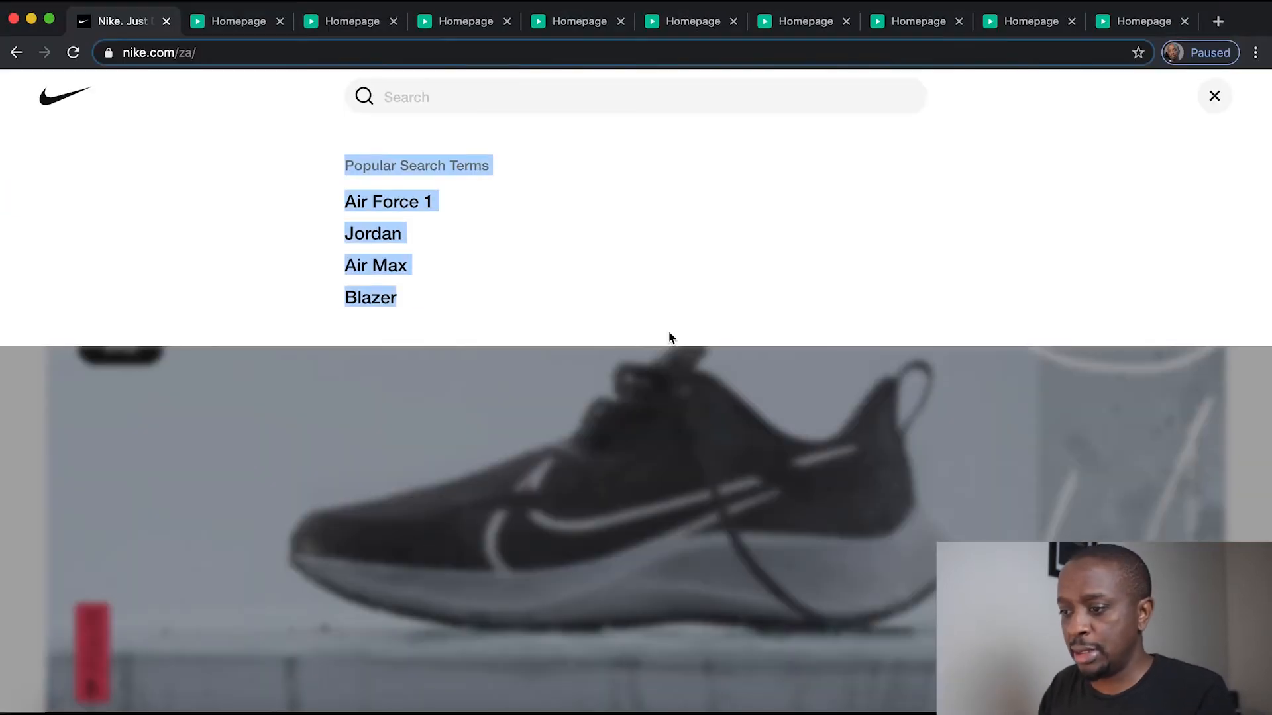
pyautogui.press('super+Tab')
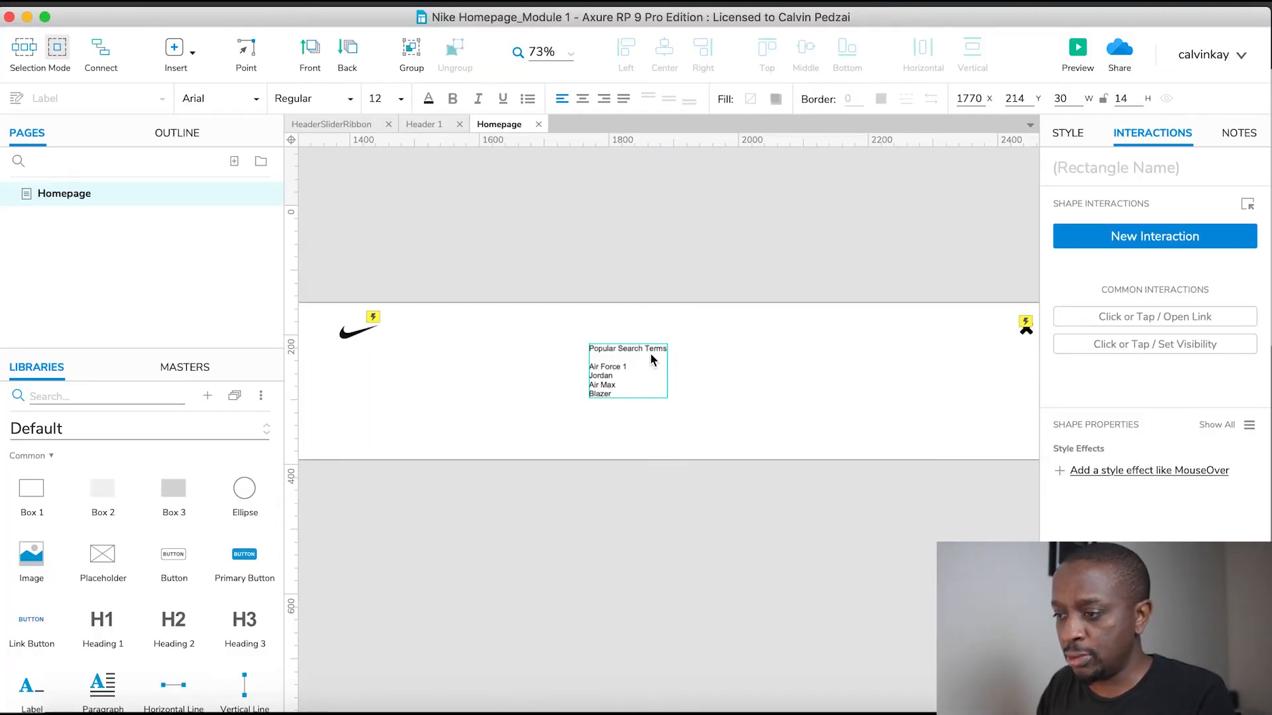
# Step: Split Air Force 1 out of the combined label into its own label near the list
pyautogui.click(680, 257)
pyautogui.click(606, 356)
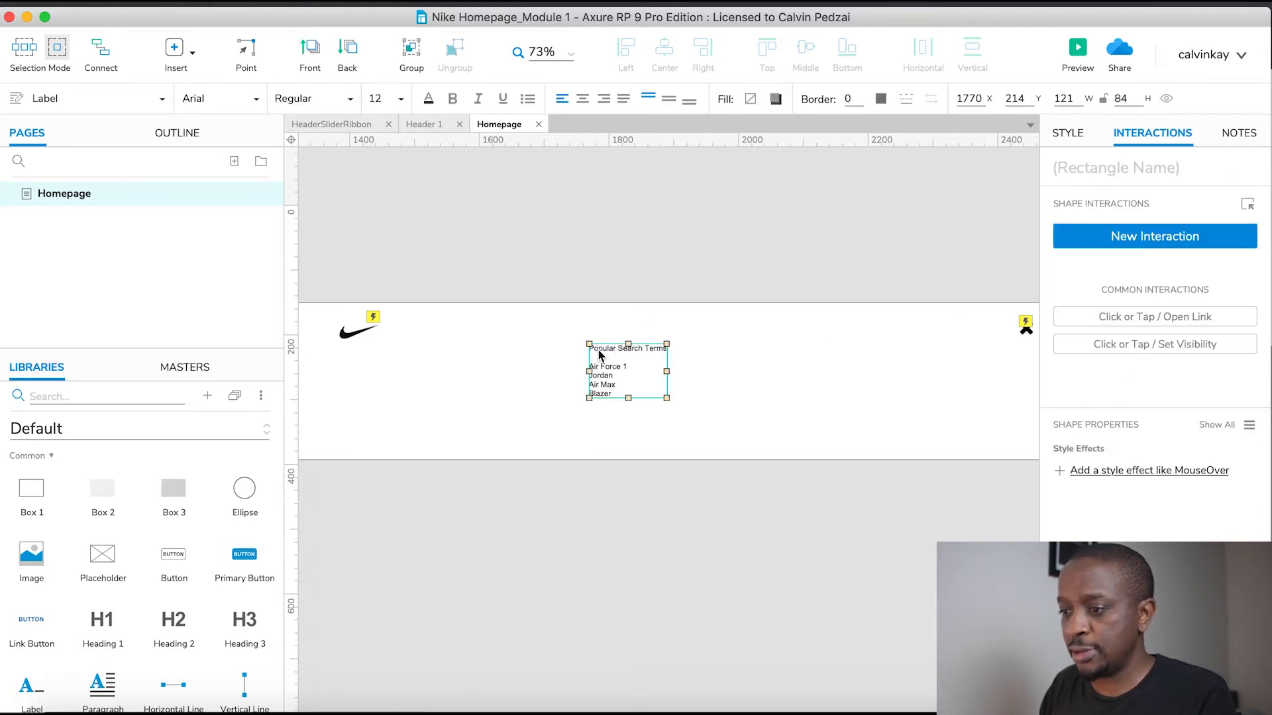
pyautogui.moveTo(608, 365); pyautogui.dragTo(568, 376)
pyautogui.doubleClick(568, 375)
pyautogui.click(568, 377)
pyautogui.moveTo(586, 377); pyautogui.dragTo(520, 378)
pyautogui.press('BackSpace')
pyautogui.click(707, 400)
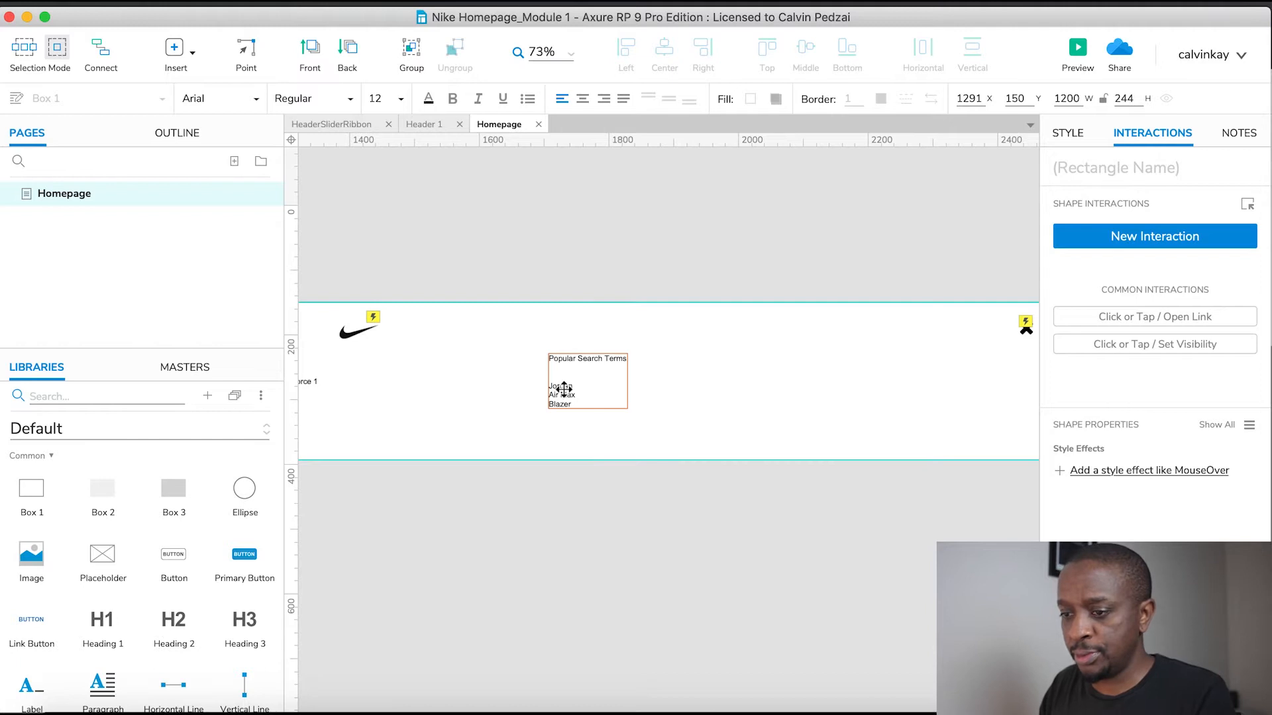
pyautogui.click(713, 463)
pyautogui.hotkey('ctrl', 'v')
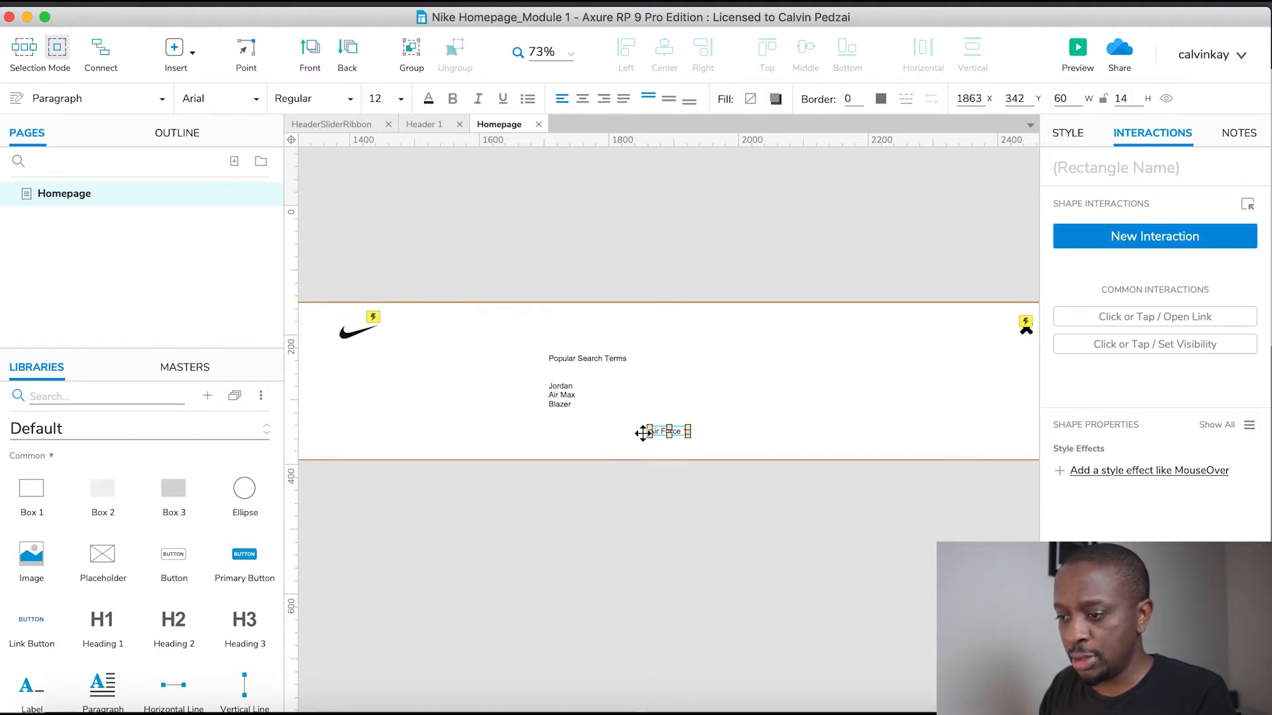
pyautogui.moveTo(669, 432); pyautogui.dragTo(622, 391)
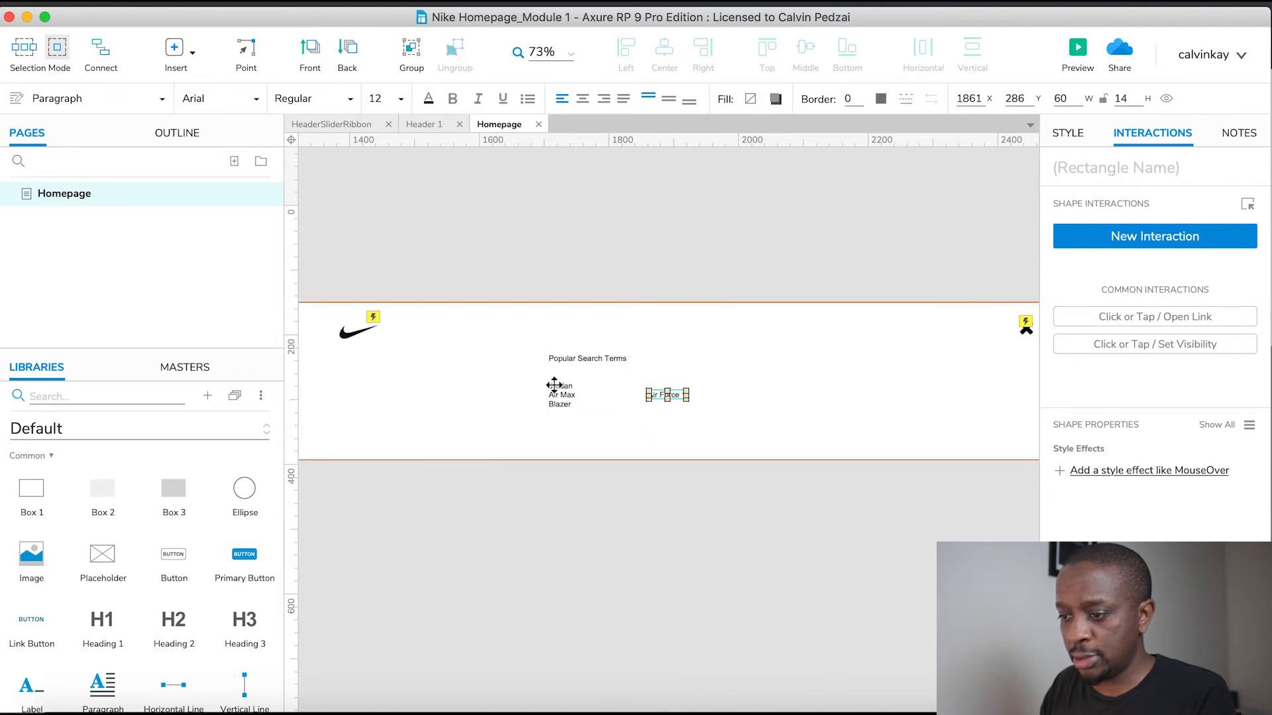
# Step: Paste the remaining terms as separate labels, stack them, and make the header taller to fit
pyautogui.click(769, 532)
pyautogui.hotkey('ctrl', 'v')
pyautogui.click(573, 395)
pyautogui.click(804, 508)
pyautogui.moveTo(669, 432); pyautogui.dragTo(669, 459)
pyautogui.click(574, 408)
pyautogui.moveTo(573, 408)
pyautogui.mouseDown()
pyautogui.moveTo(683, 528)
pyautogui.moveTo(631, 382)
pyautogui.moveTo(667, 337)
pyautogui.moveTo(715, 442)
pyautogui.mouseUp()
pyautogui.click(675, 420)
pyautogui.moveTo(666, 337); pyautogui.dragTo(567, 379)
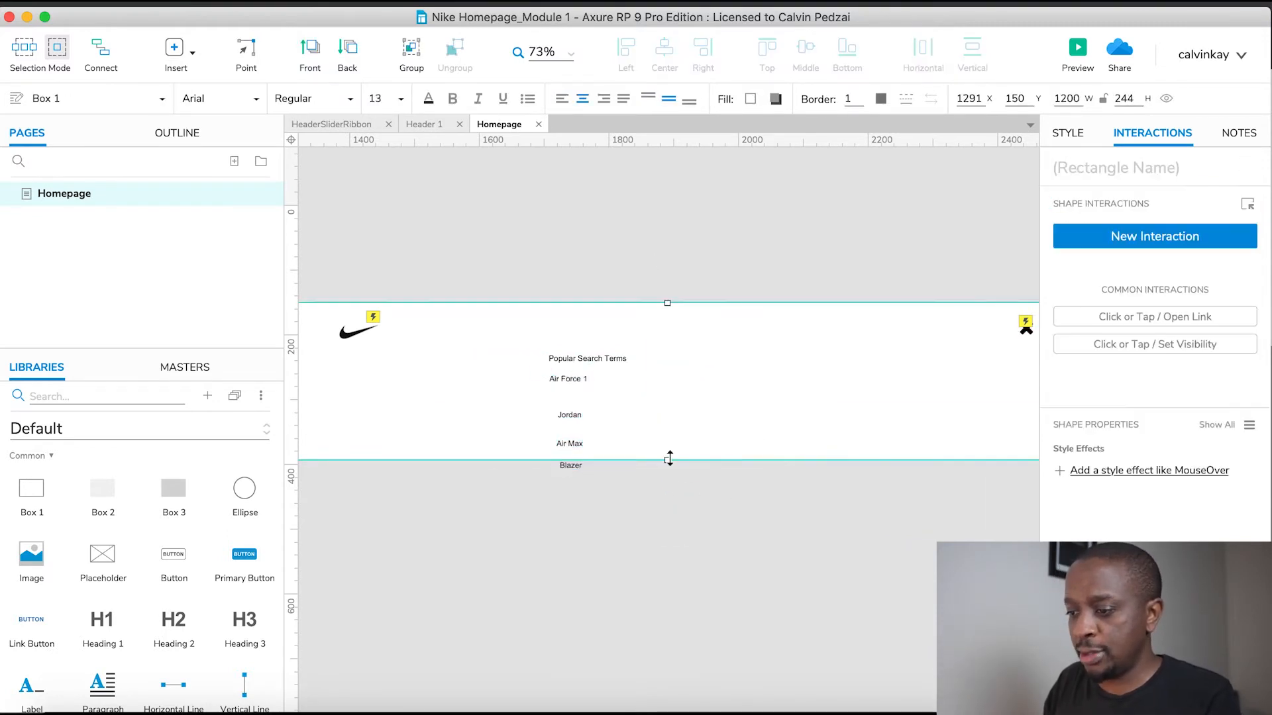
pyautogui.moveTo(667, 458); pyautogui.dragTo(667, 506)
# Step: Left-align and evenly distribute the five labels vertically, then shift them left and down
pyautogui.click(718, 596)
pyautogui.click(613, 370)
pyautogui.doubleClick(613, 370)
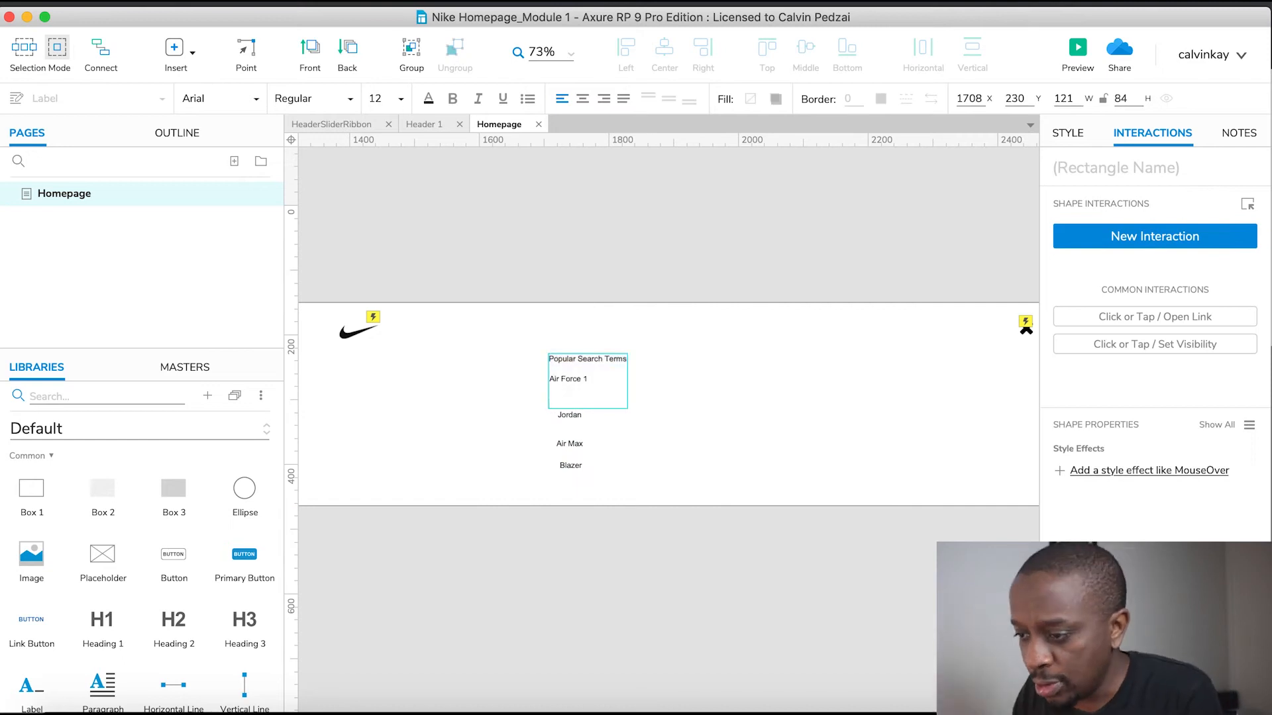
pyautogui.moveTo(536, 255)
pyautogui.mouseDown()
pyautogui.moveTo(664, 553)
pyautogui.moveTo(697, 587)
pyautogui.mouseUp()
pyautogui.click(624, 54)
pyautogui.click(979, 47)
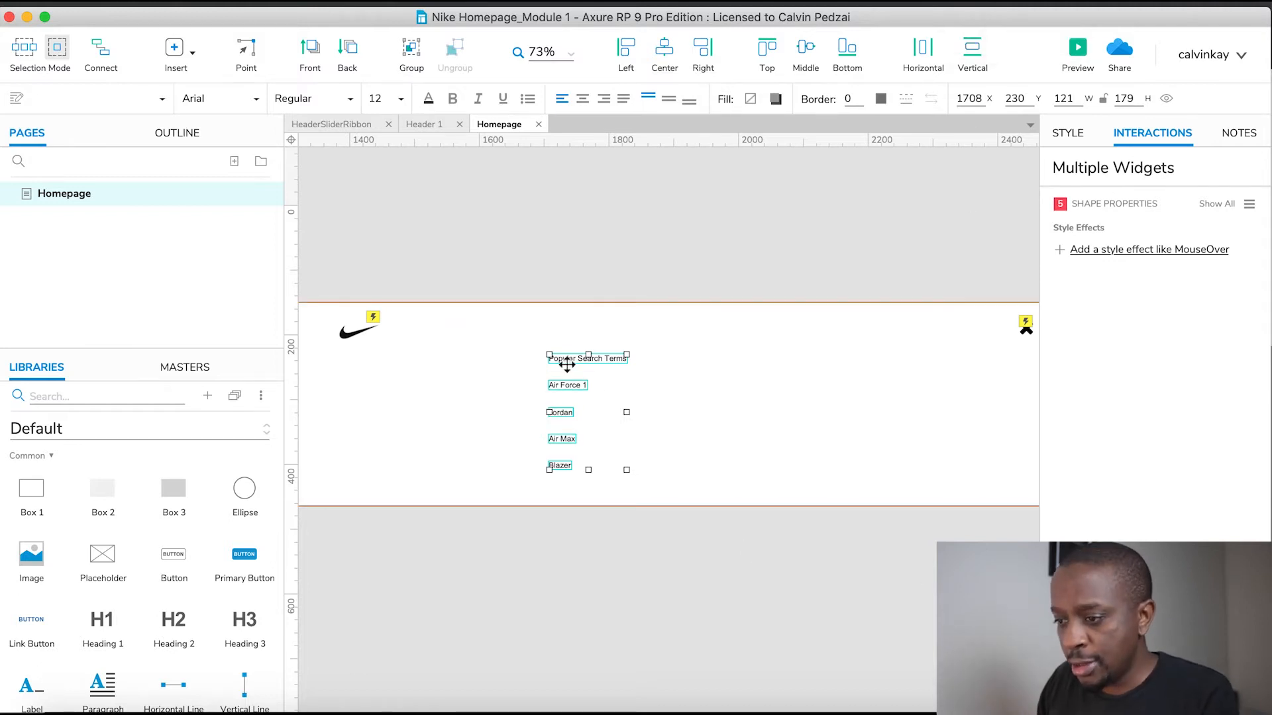
pyautogui.moveTo(566, 364); pyautogui.dragTo(536, 375)
# Step: Enlarge the four search term labels to font size 18, checking against the Nike site
pyautogui.click(729, 607)
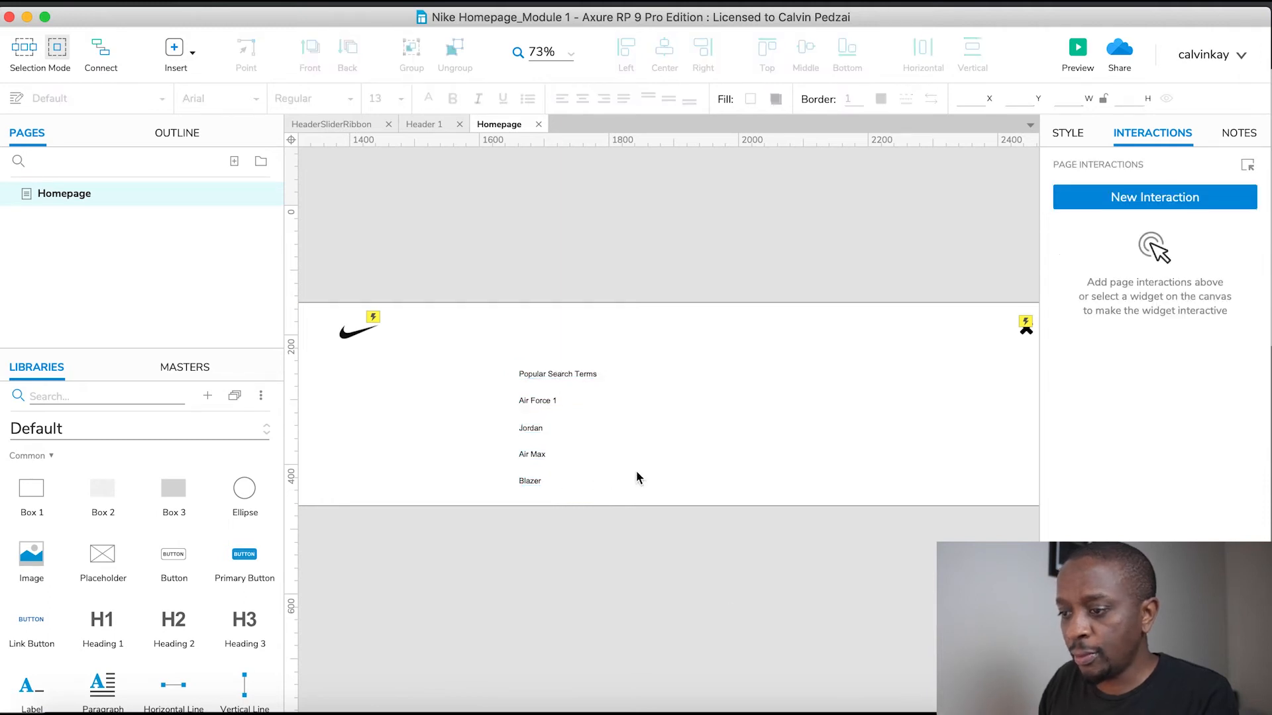
pyautogui.click(568, 377)
pyautogui.click(1073, 138)
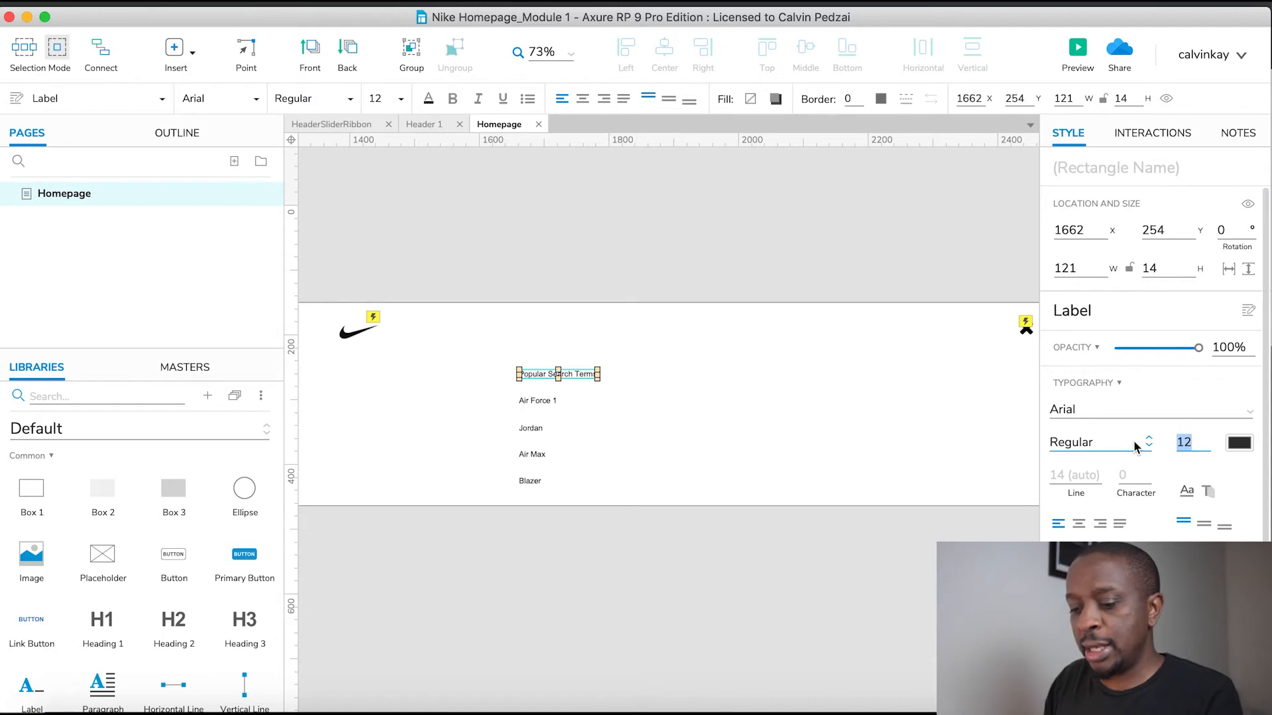
pyautogui.write('16')
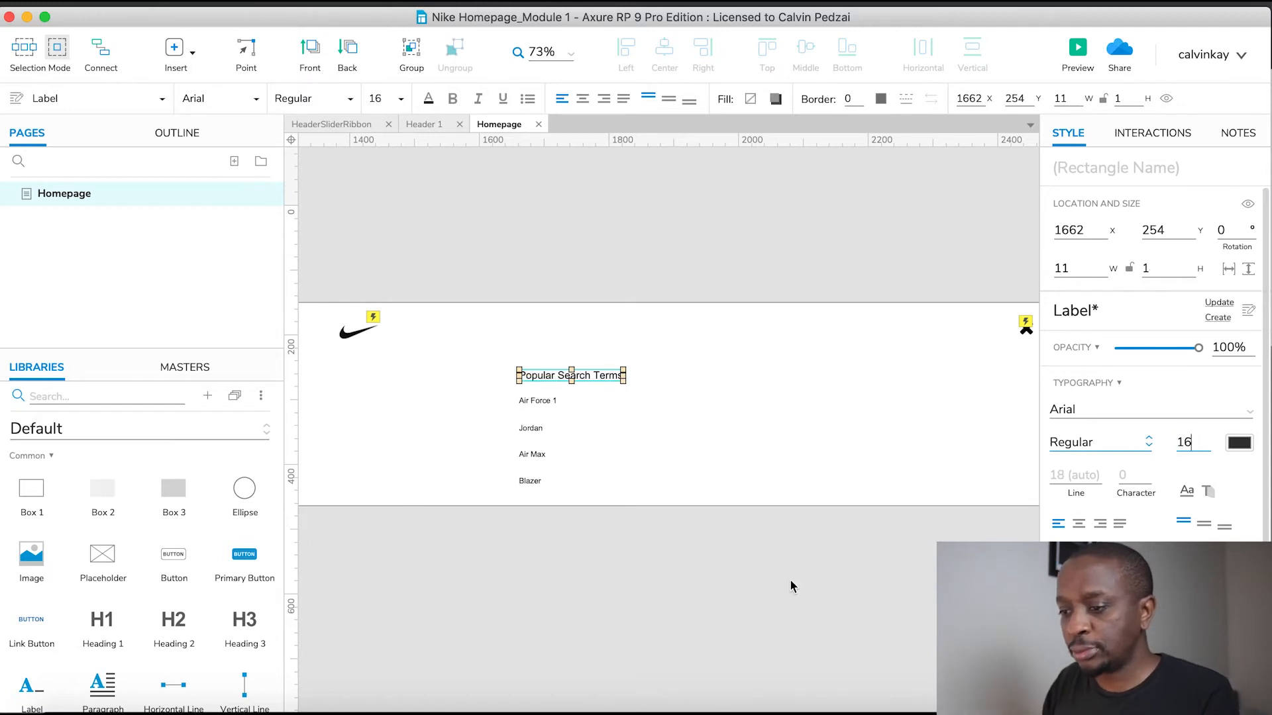
pyautogui.moveTo(676, 545); pyautogui.dragTo(504, 396)
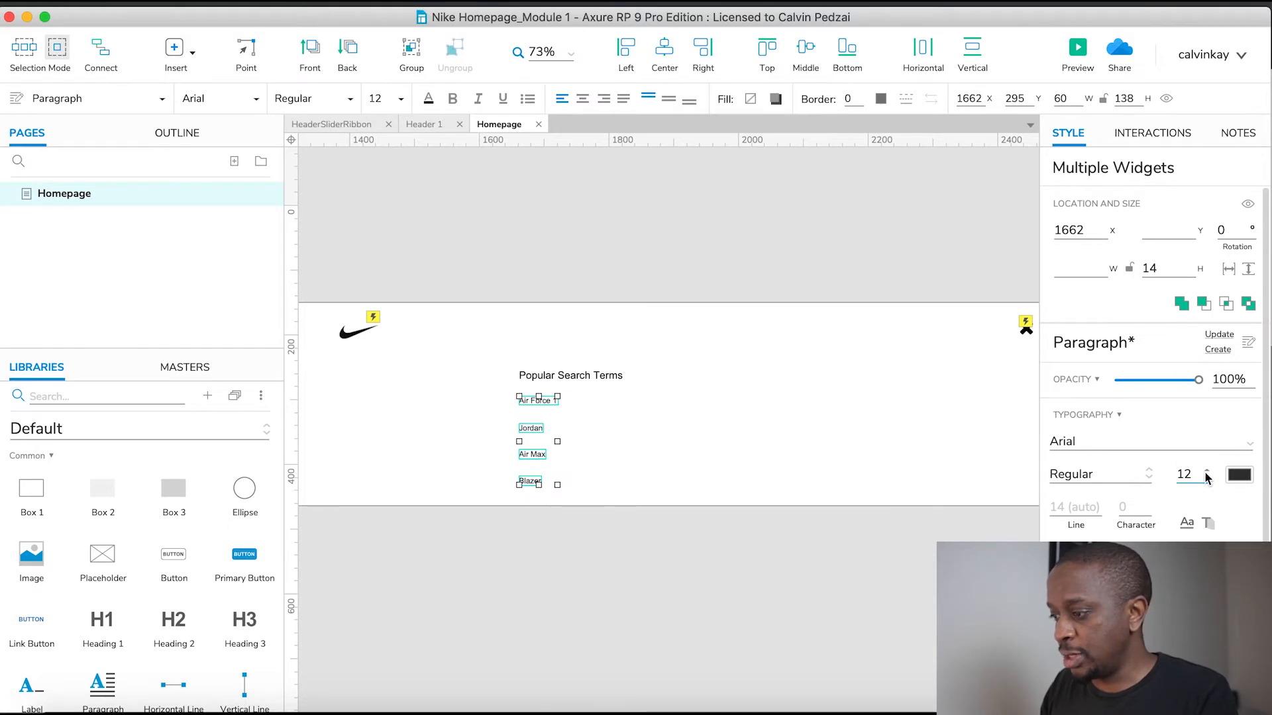
pyautogui.press('BackSpace')
pyautogui.write('4')
pyautogui.press('super+Tab')
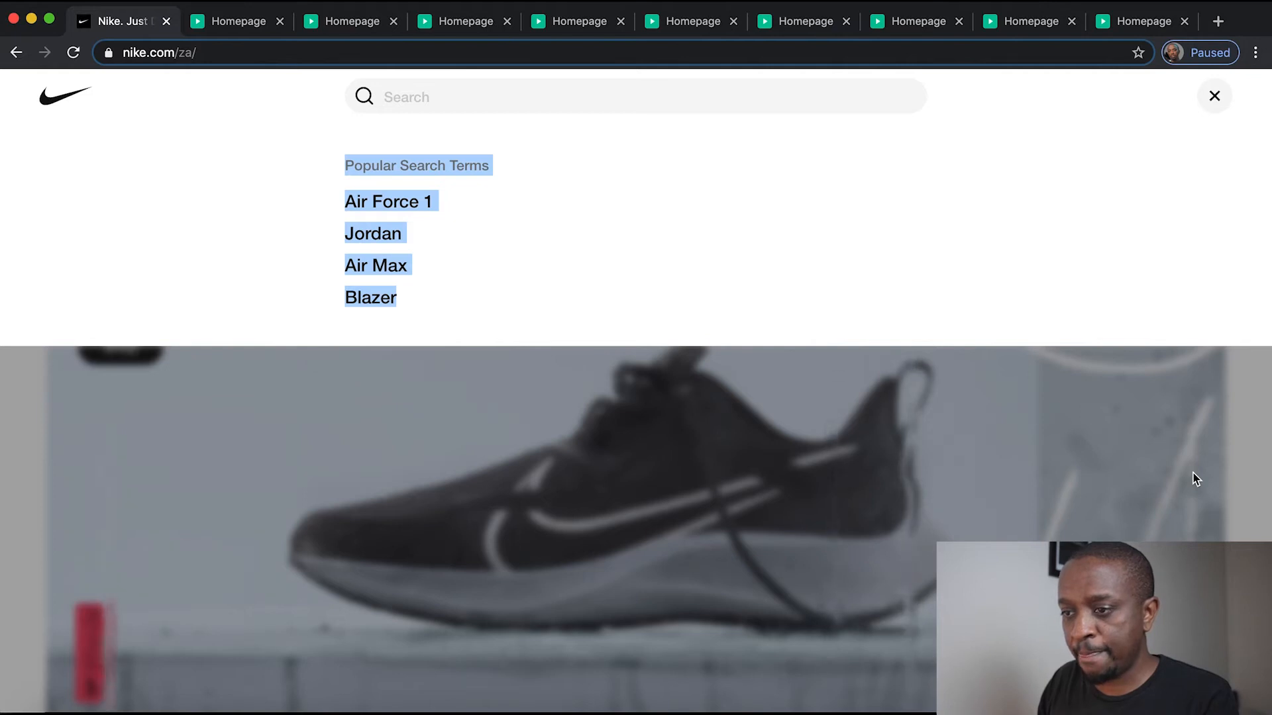
pyautogui.press('super+Tab')
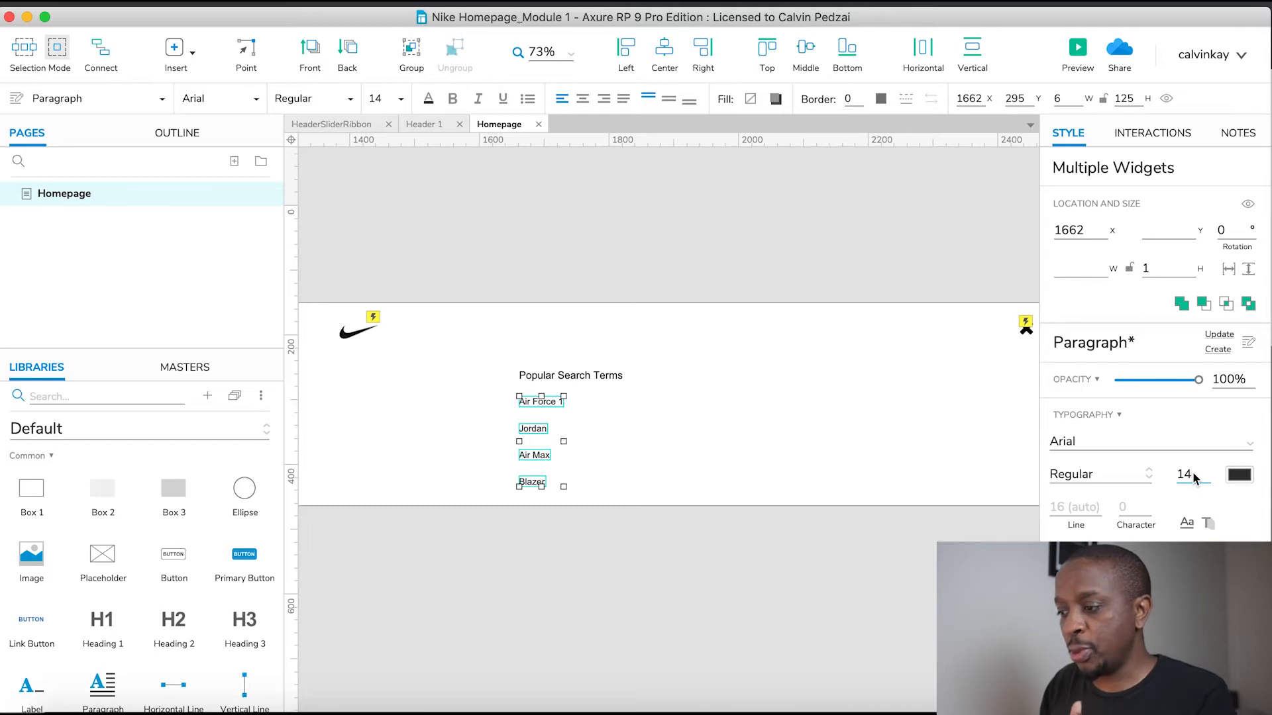
pyautogui.write('18')
pyautogui.press('Return')
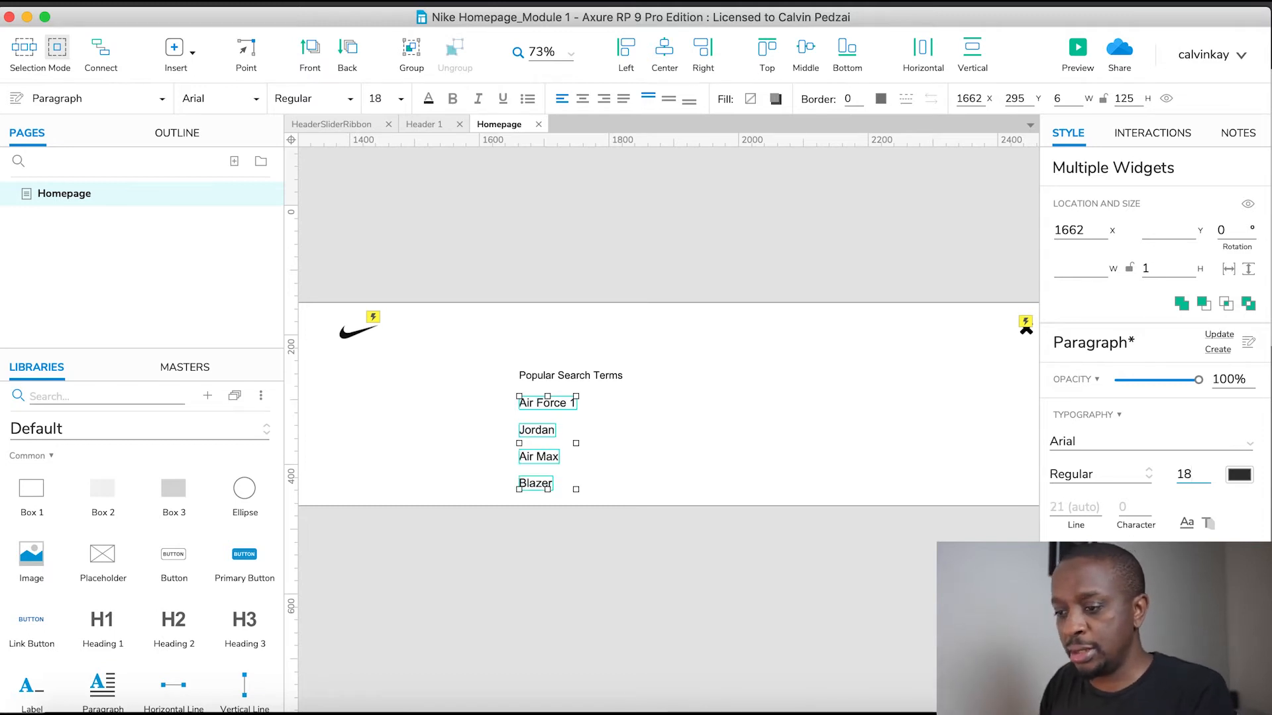
# Step: Review the Popular Search Terms heading and header box selections, leaving the heading at size 16
pyautogui.click(555, 375)
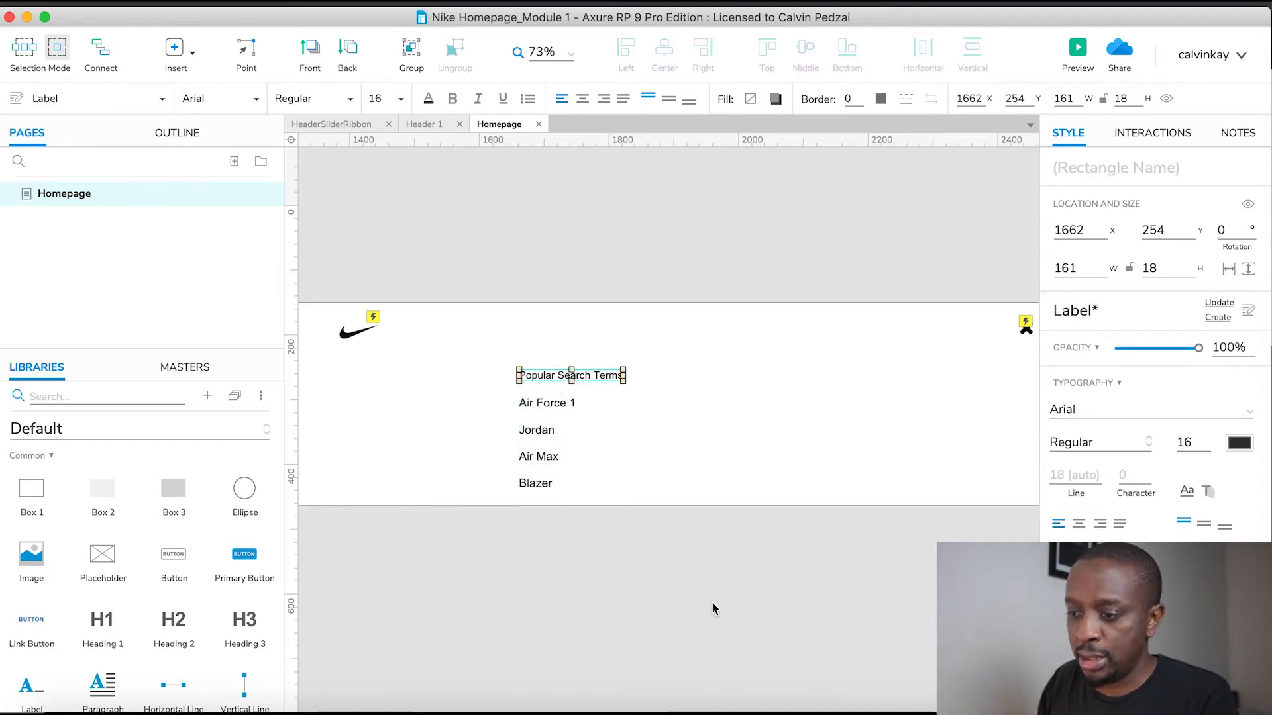
pyautogui.click(713, 604)
pyautogui.click(557, 384)
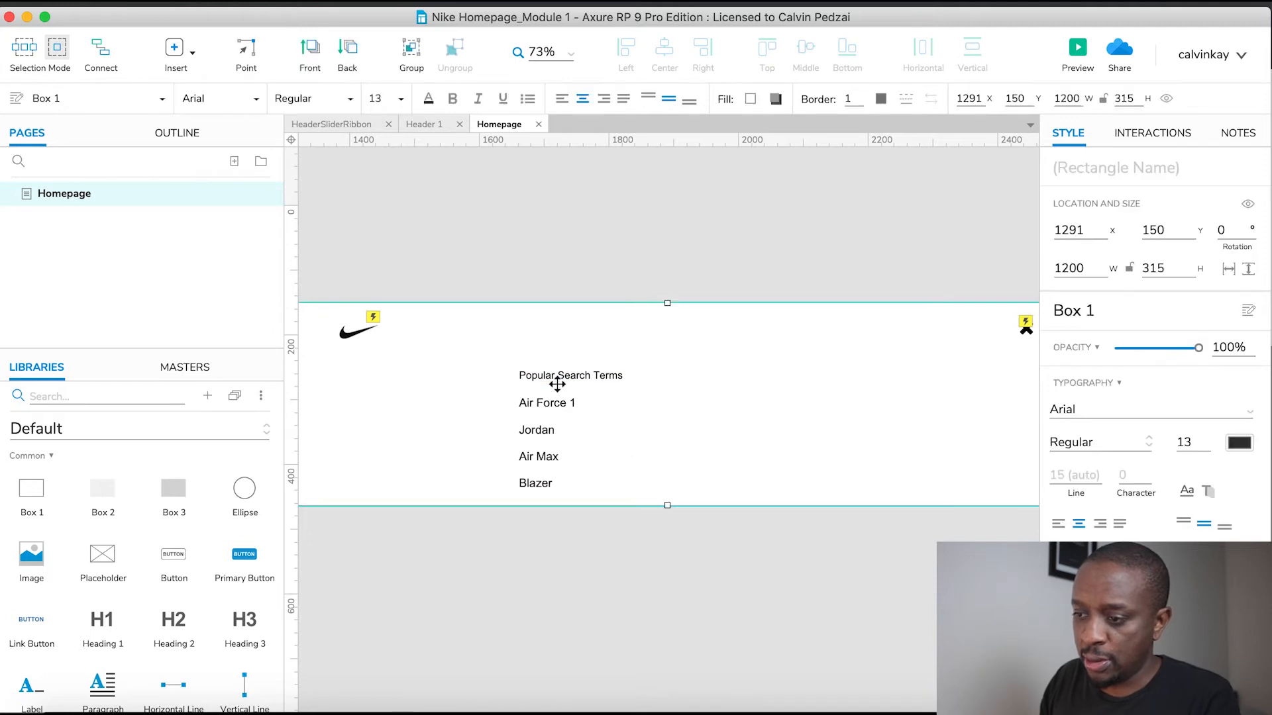
pyautogui.click(549, 376)
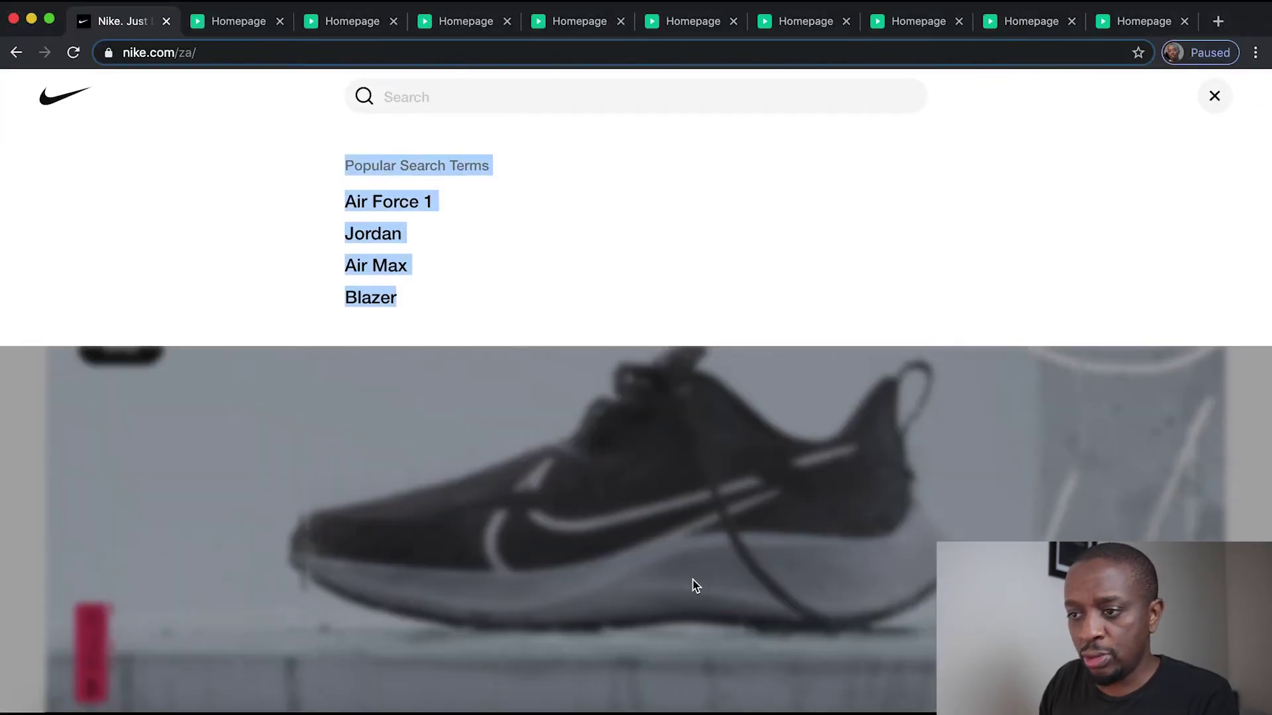
pyautogui.press('super+Tab')
pyautogui.click(645, 554)
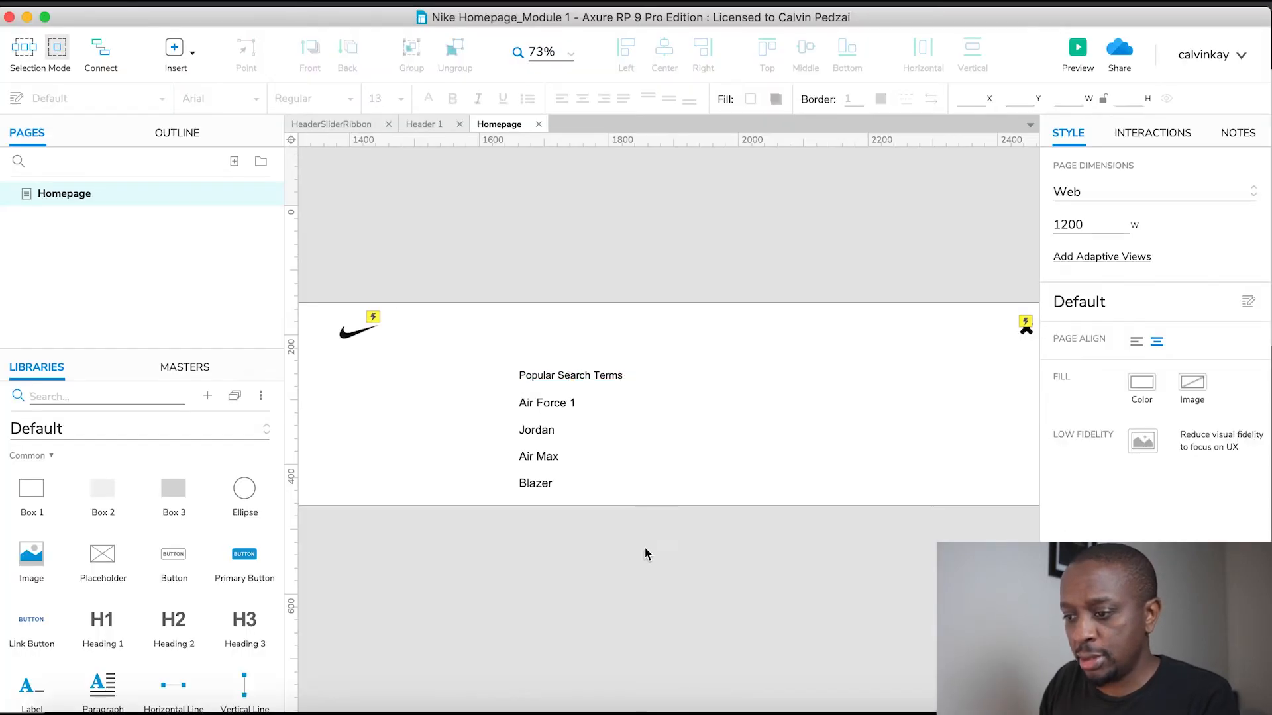
# Step: Make the Popular Search Terms heading light grey and compare it against the Nike site
pyautogui.click(548, 376)
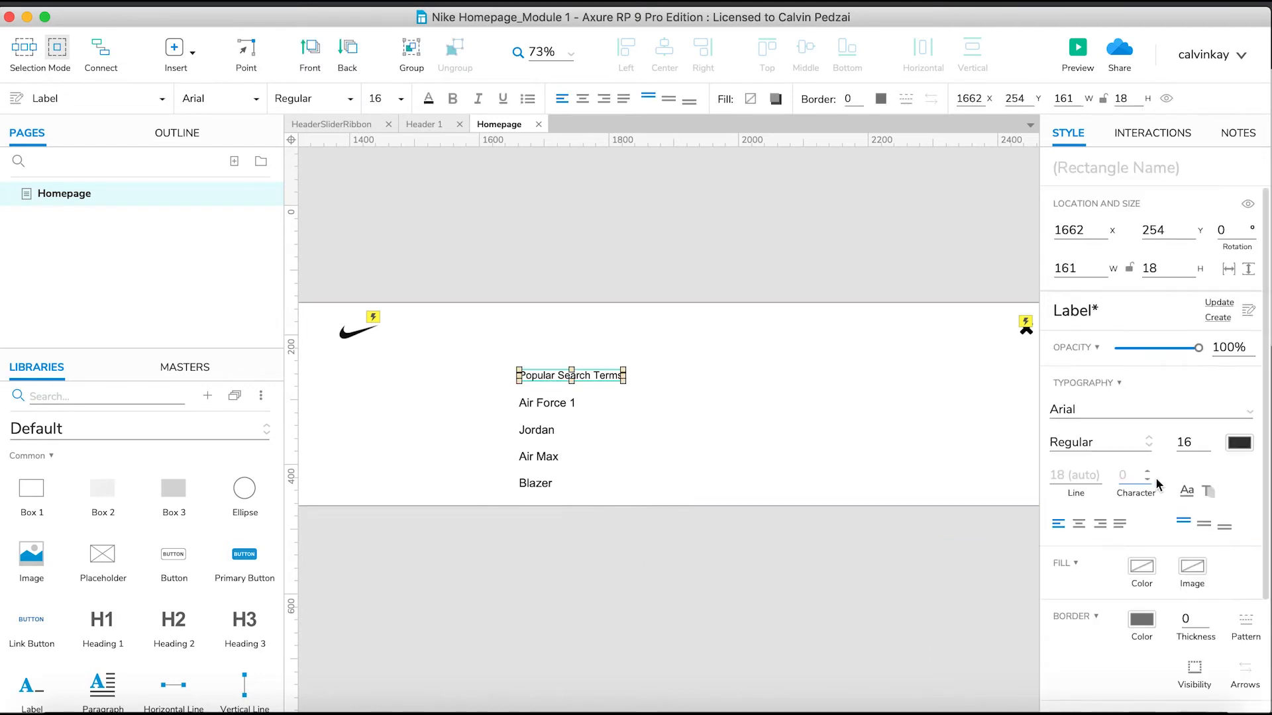
pyautogui.click(1239, 446)
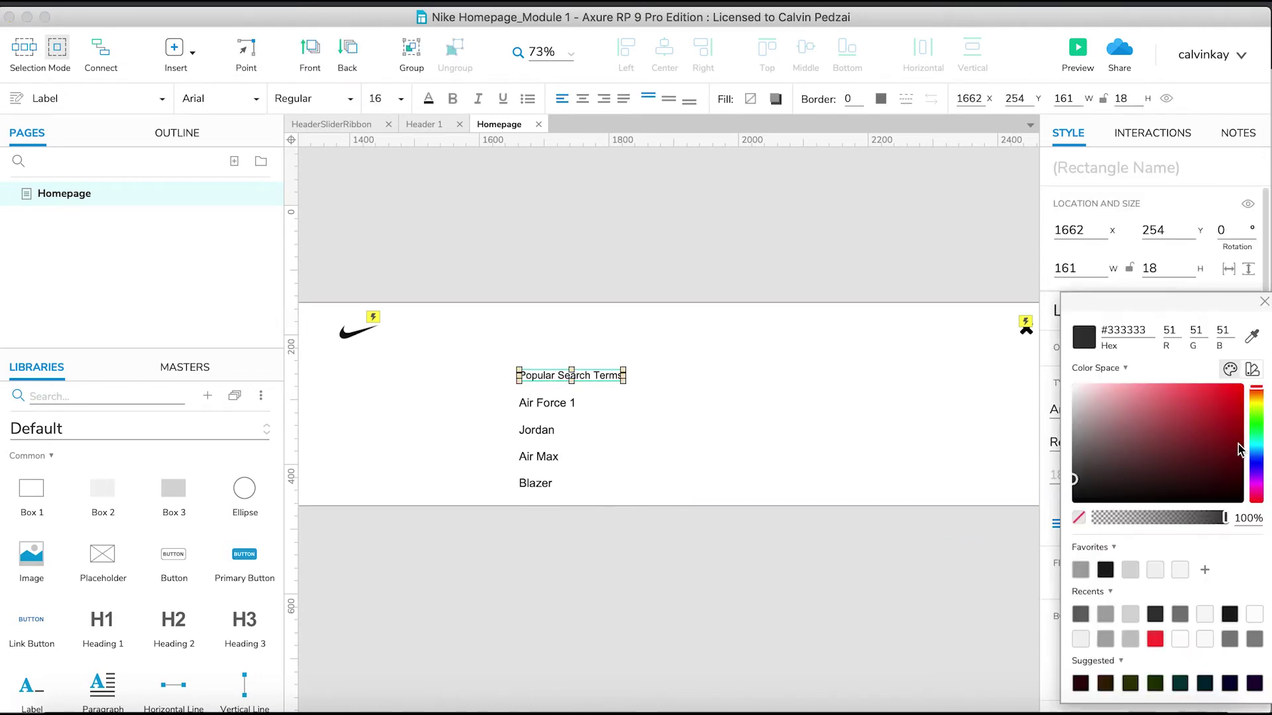
pyautogui.click(1080, 570)
pyautogui.click(848, 591)
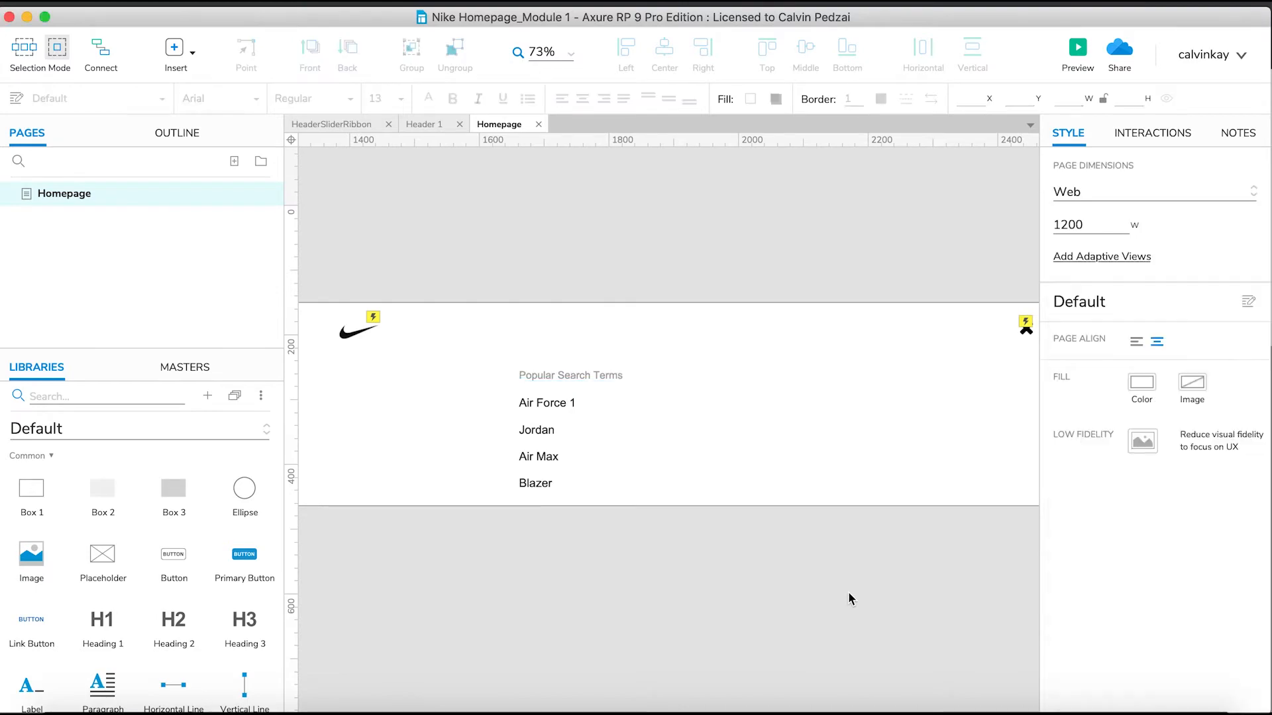
pyautogui.press('super+Tab')
pyautogui.press('super+Tab')
pyautogui.hscroll(3, 866, 413)
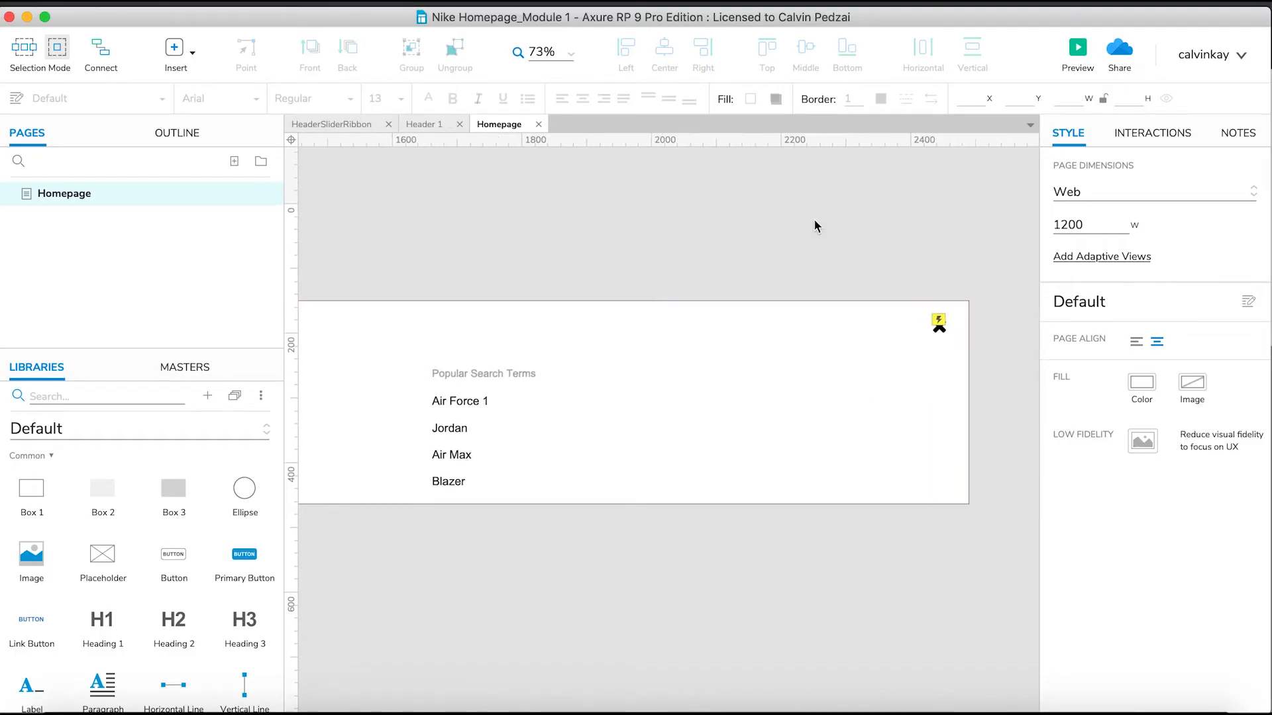
pyautogui.press('super+Tab')
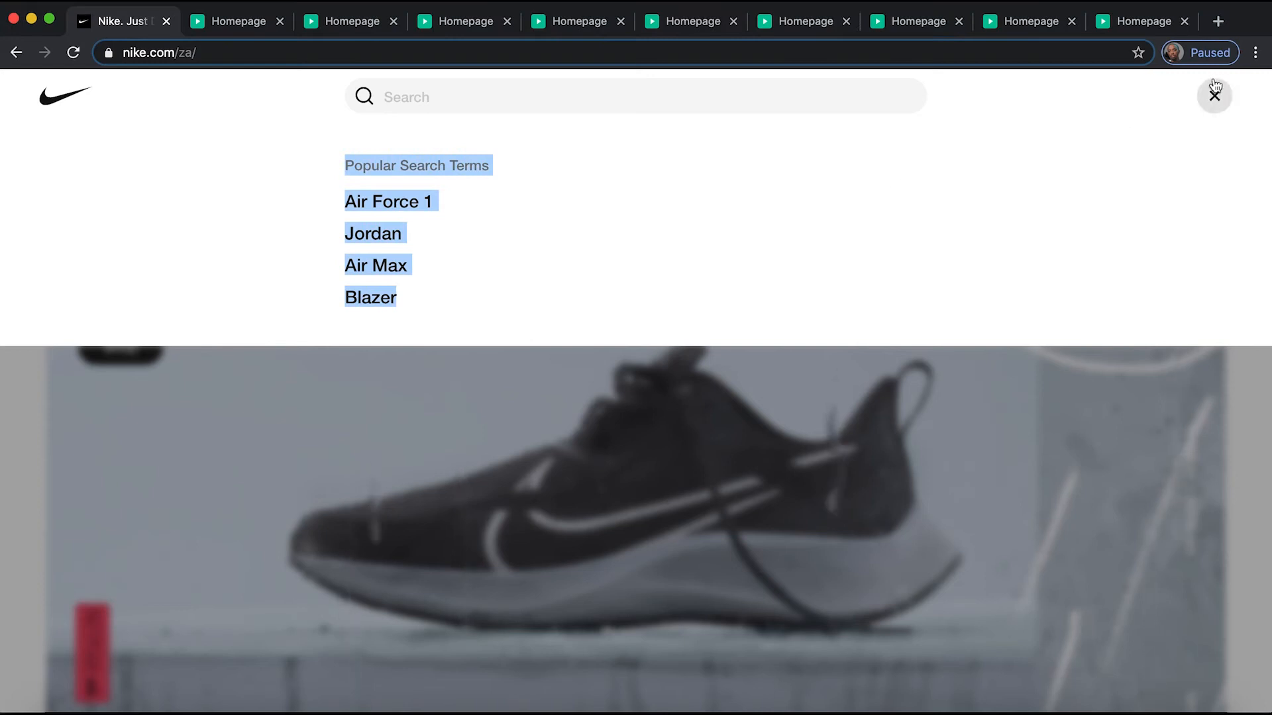
pyautogui.press('super+Tab')
pyautogui.scroll(-3, 783, 456)
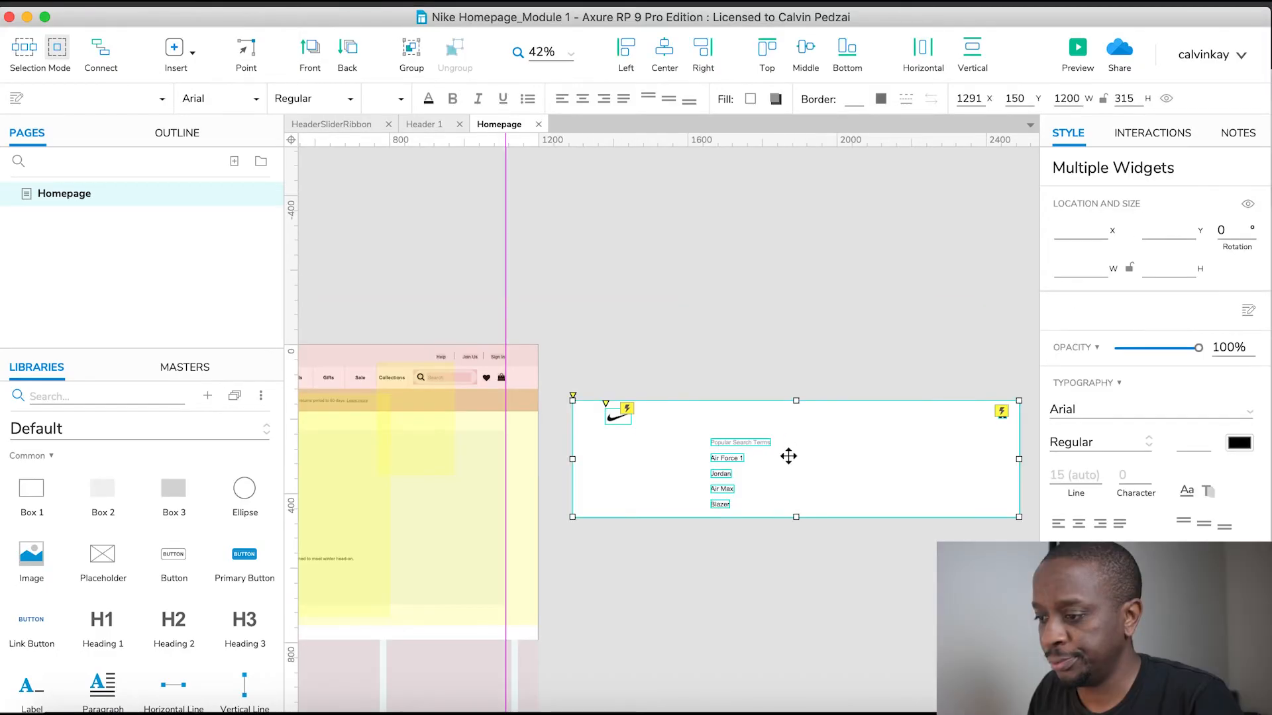
pyautogui.click(659, 342)
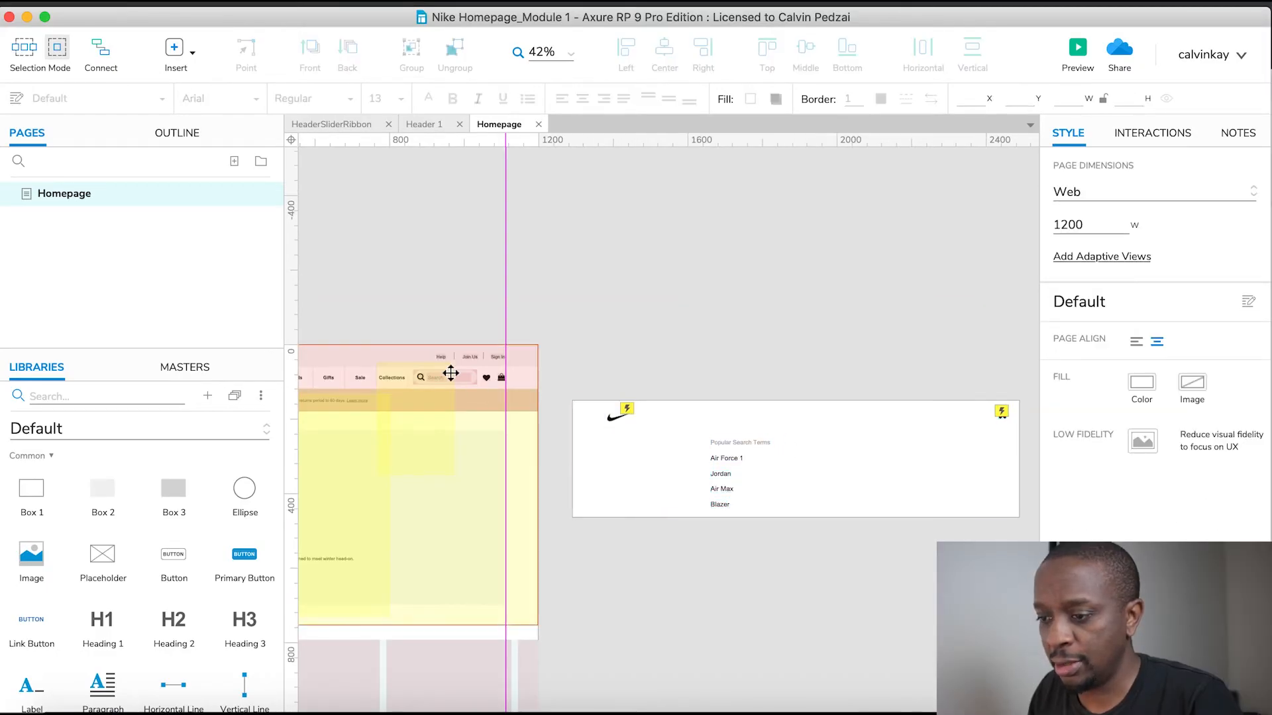
pyautogui.doubleClick(450, 373)
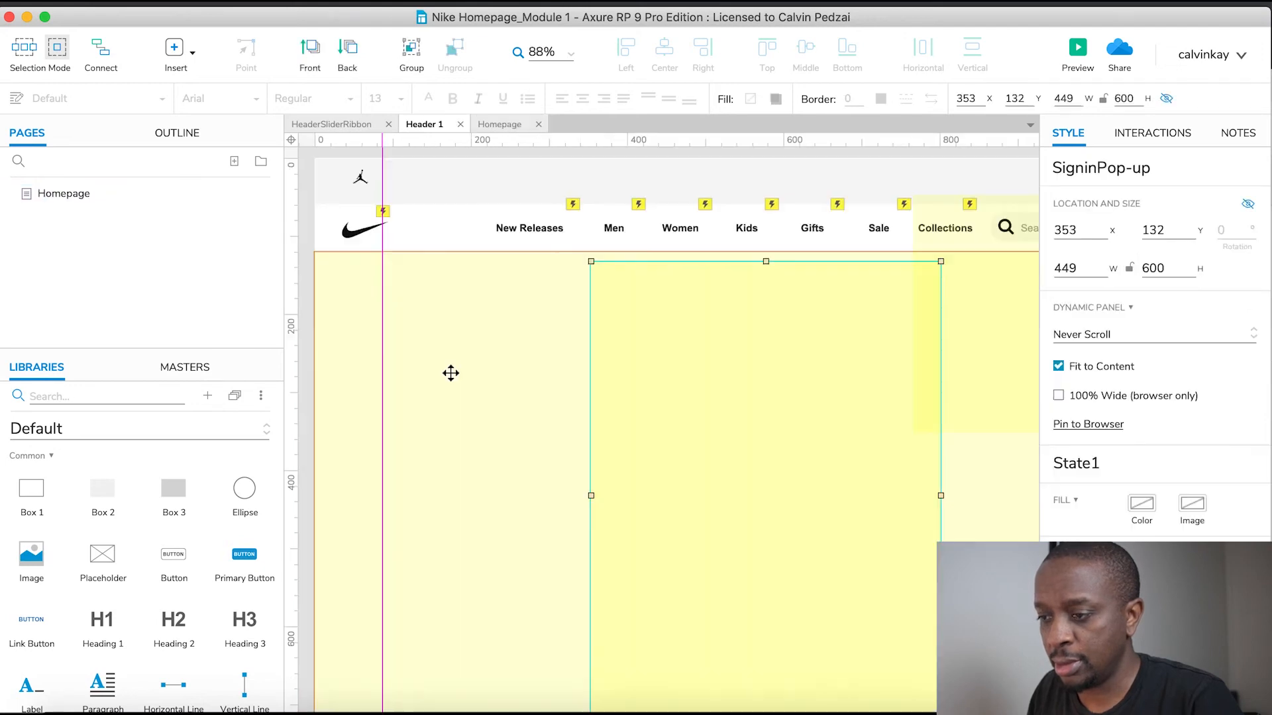
pyautogui.hscroll(5, 761, 310)
pyautogui.hscroll(3, 780, 278)
pyautogui.click(776, 241)
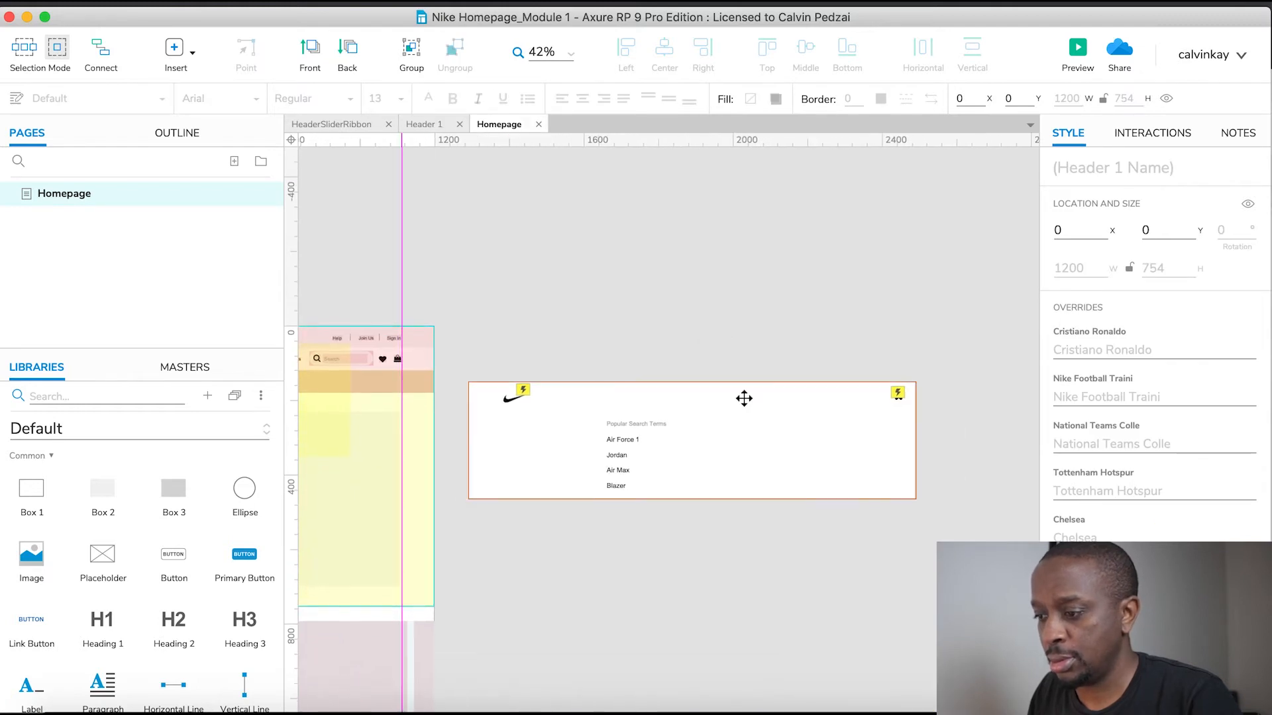
# Step: Place a copy of the header's SearchBar group onto the white search panel above Popular Search Terms
pyautogui.click(733, 454)
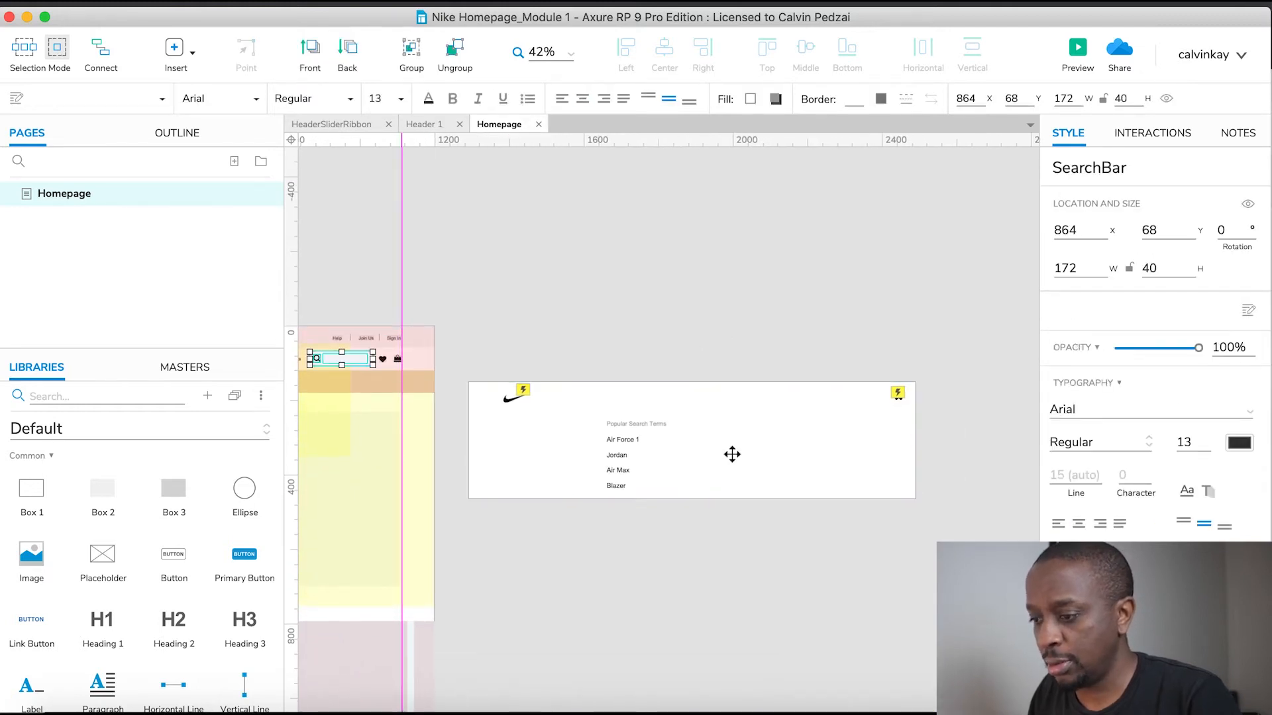
pyautogui.moveTo(335, 359)
pyautogui.mouseDown()
pyautogui.moveTo(666, 395)
pyautogui.moveTo(626, 397)
pyautogui.mouseUp()
pyautogui.scroll(5, 629, 397)
pyautogui.scroll(-2, 630, 397)
pyautogui.hscroll(3, 630, 397)
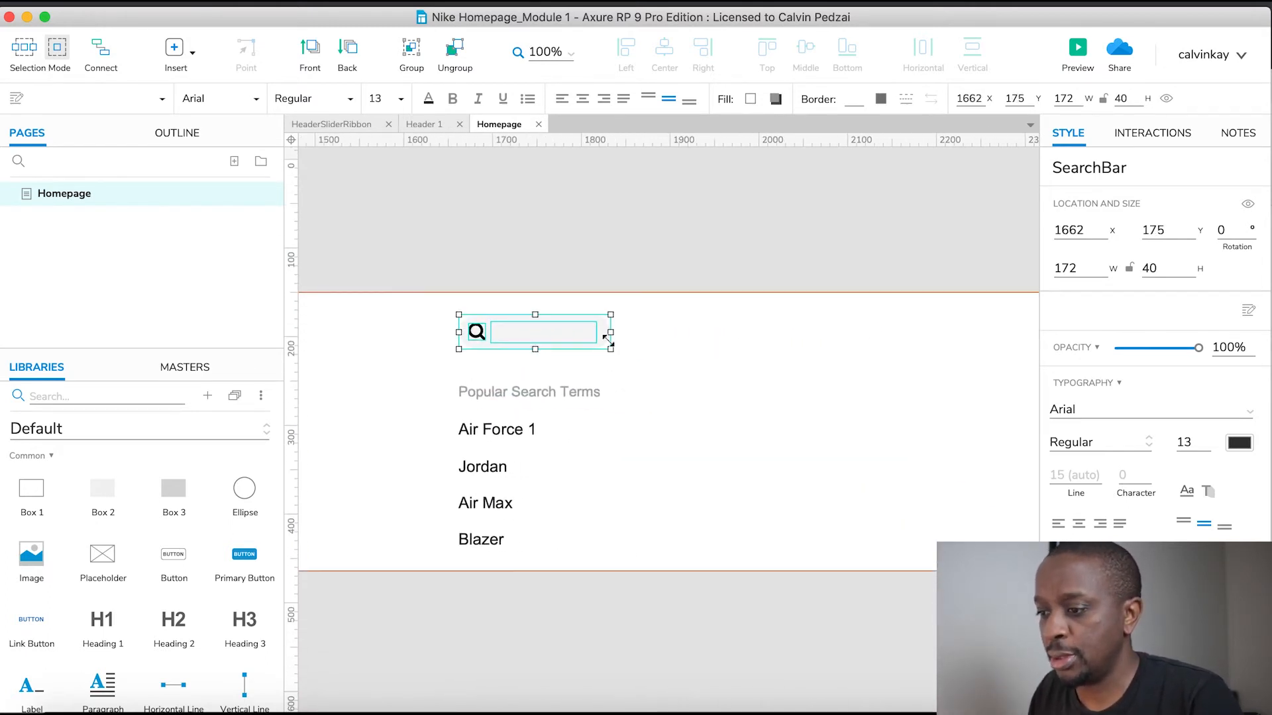
pyautogui.click(601, 241)
# Step: Widen the search bar's Box 1 across the panel to 593 wide
pyautogui.click(602, 327)
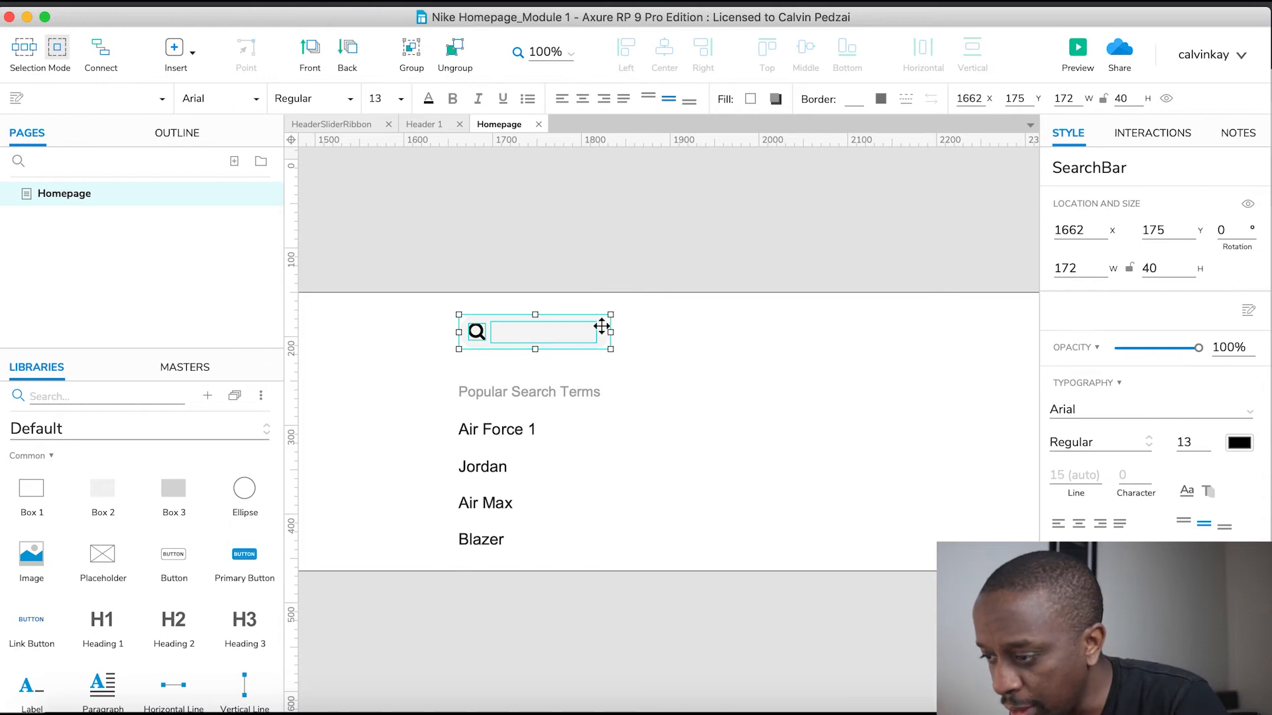
pyautogui.click(603, 329)
pyautogui.moveTo(611, 333); pyautogui.dragTo(986, 344)
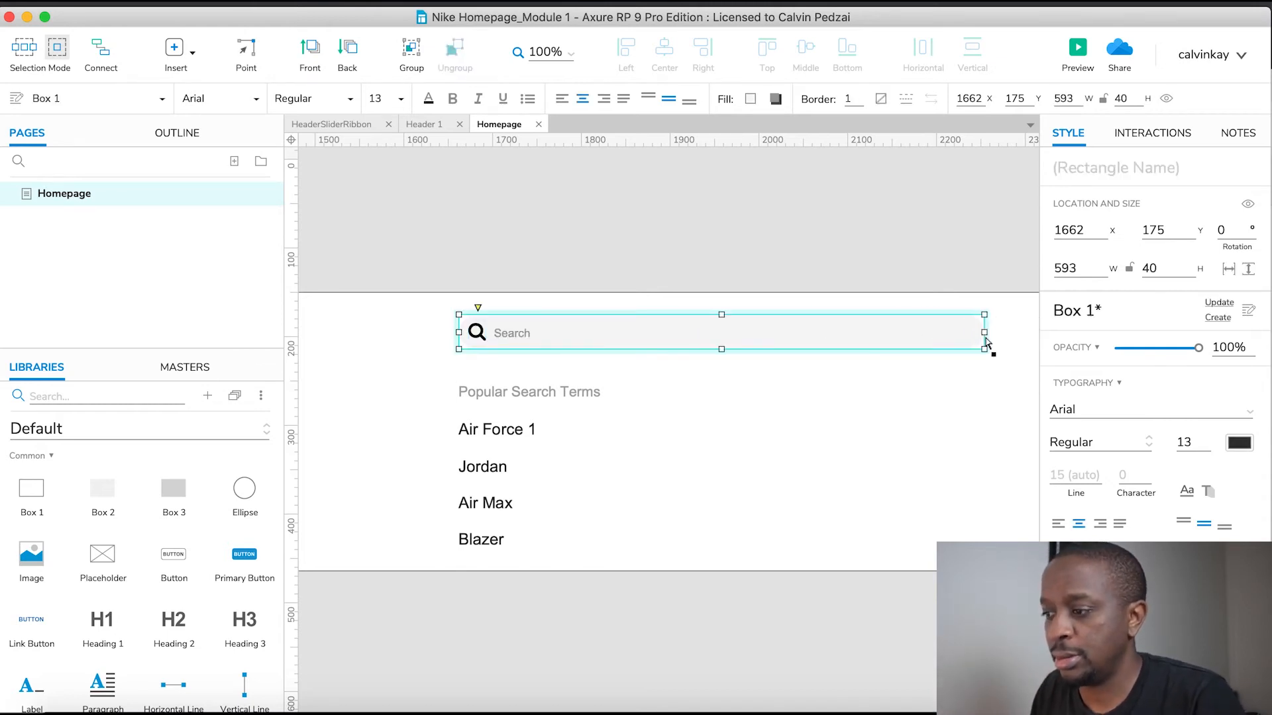
pyautogui.scroll(-1, 947, 404)
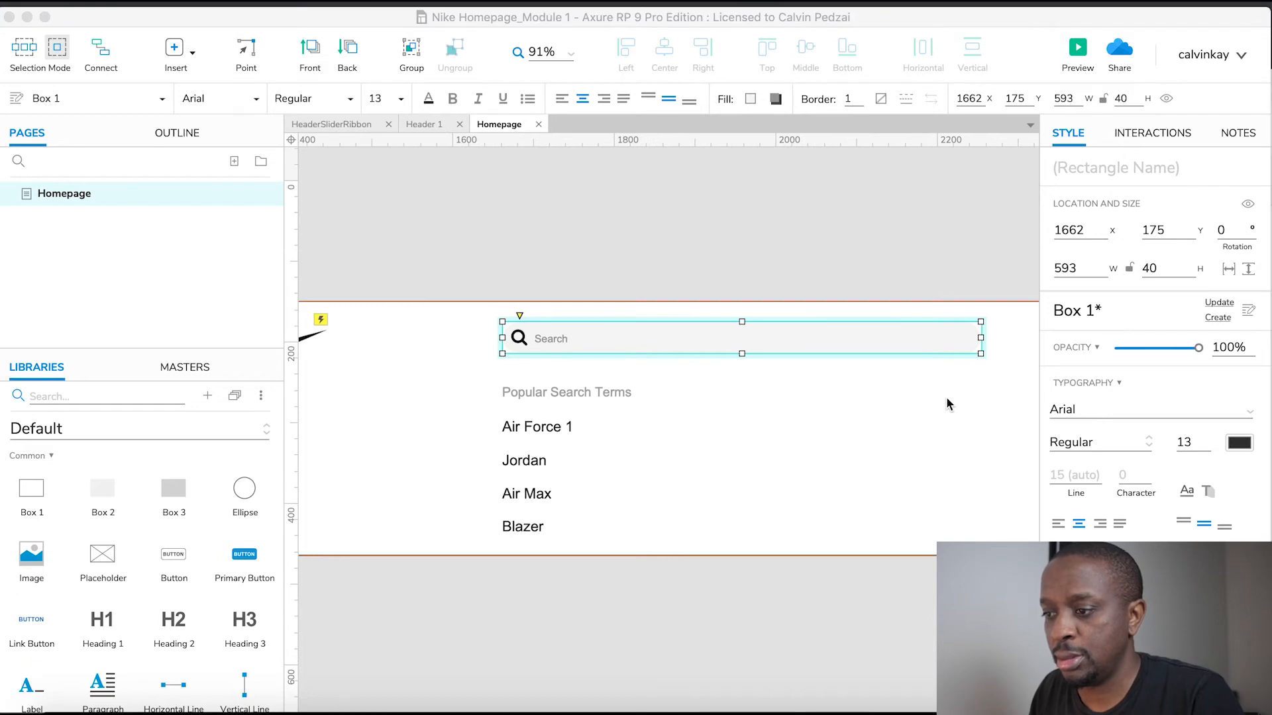
pyautogui.press('super+Tab')
pyautogui.press('super+Tab')
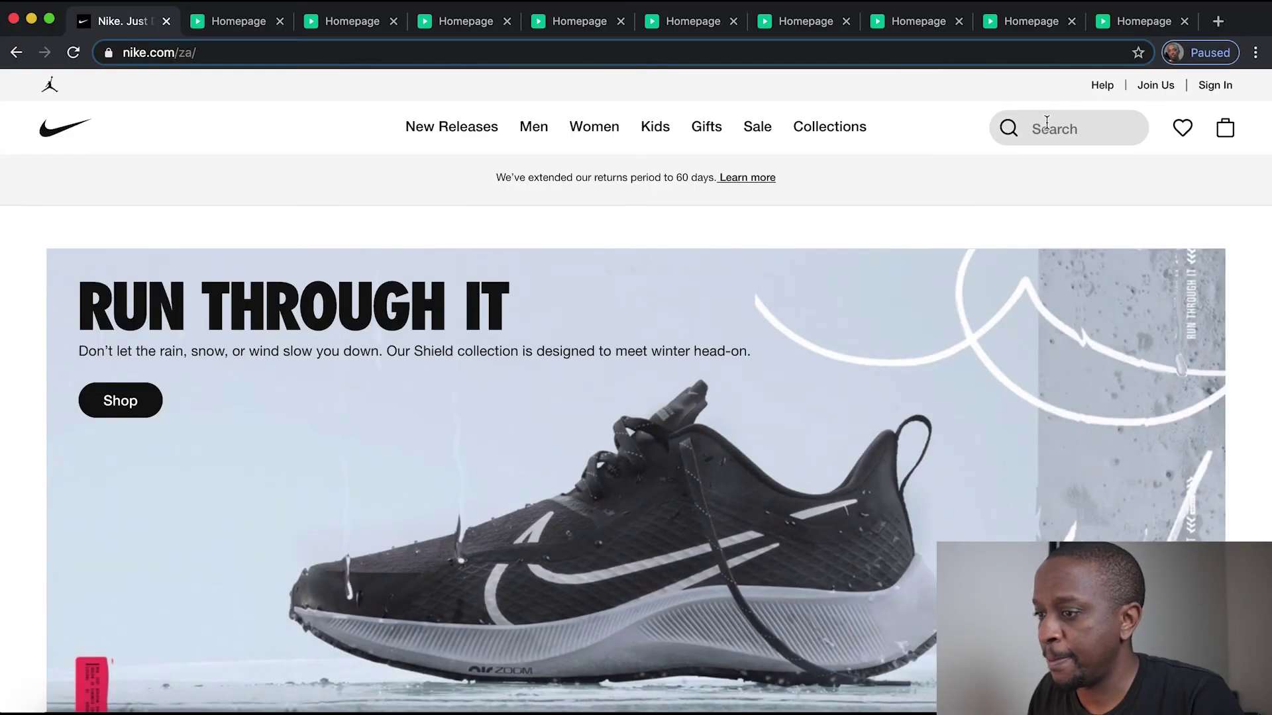
pyautogui.click(1046, 128)
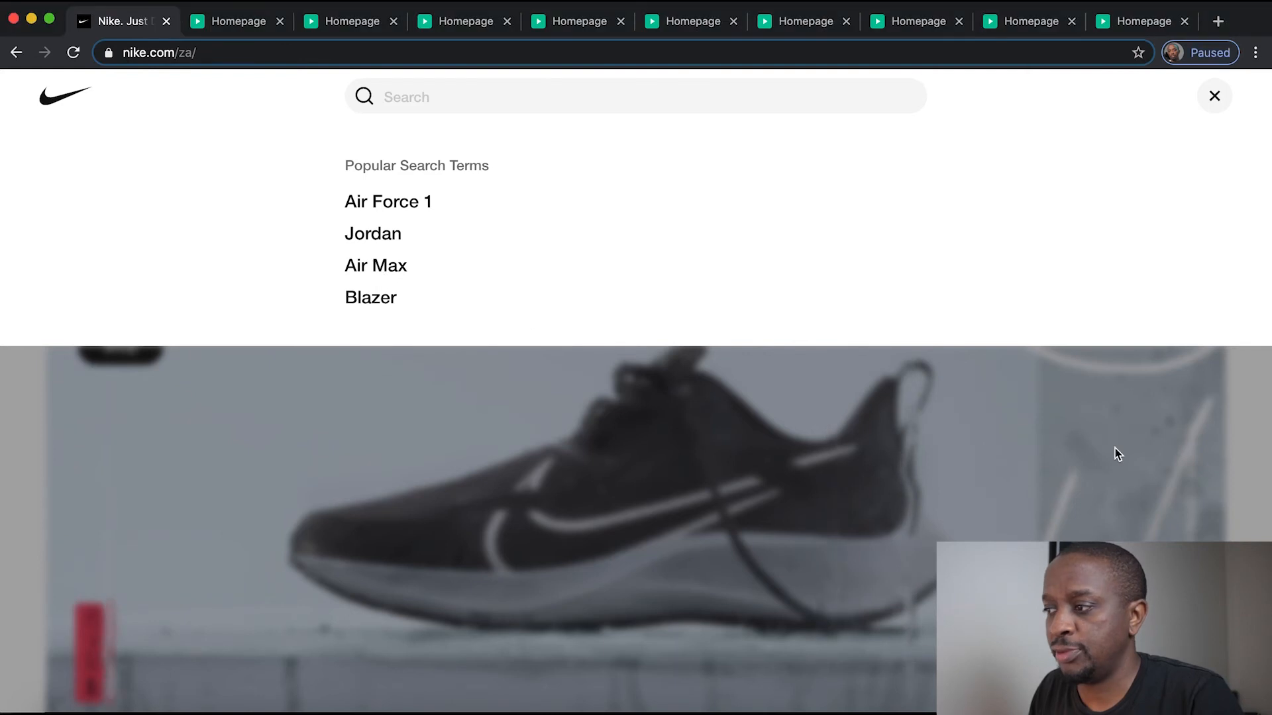
pyautogui.press('super+Tab')
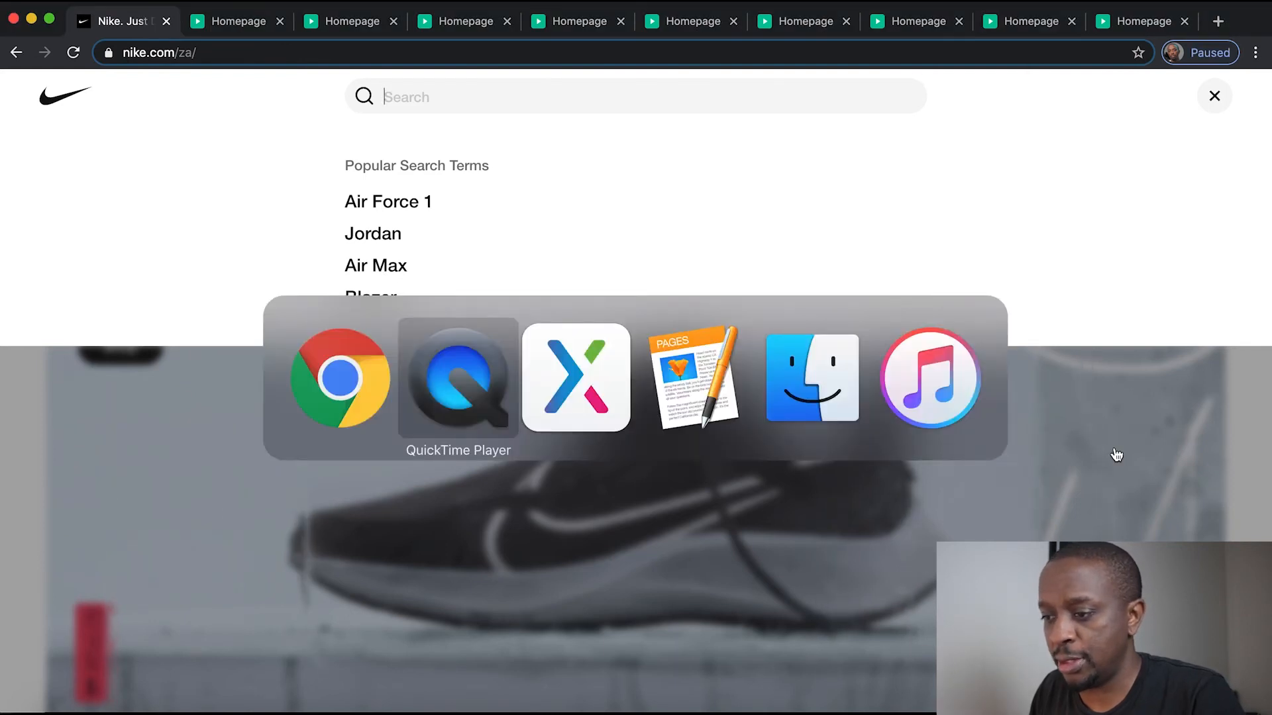
pyautogui.press('super+Tab')
pyautogui.click(821, 192)
pyautogui.scroll(-5, 822, 192)
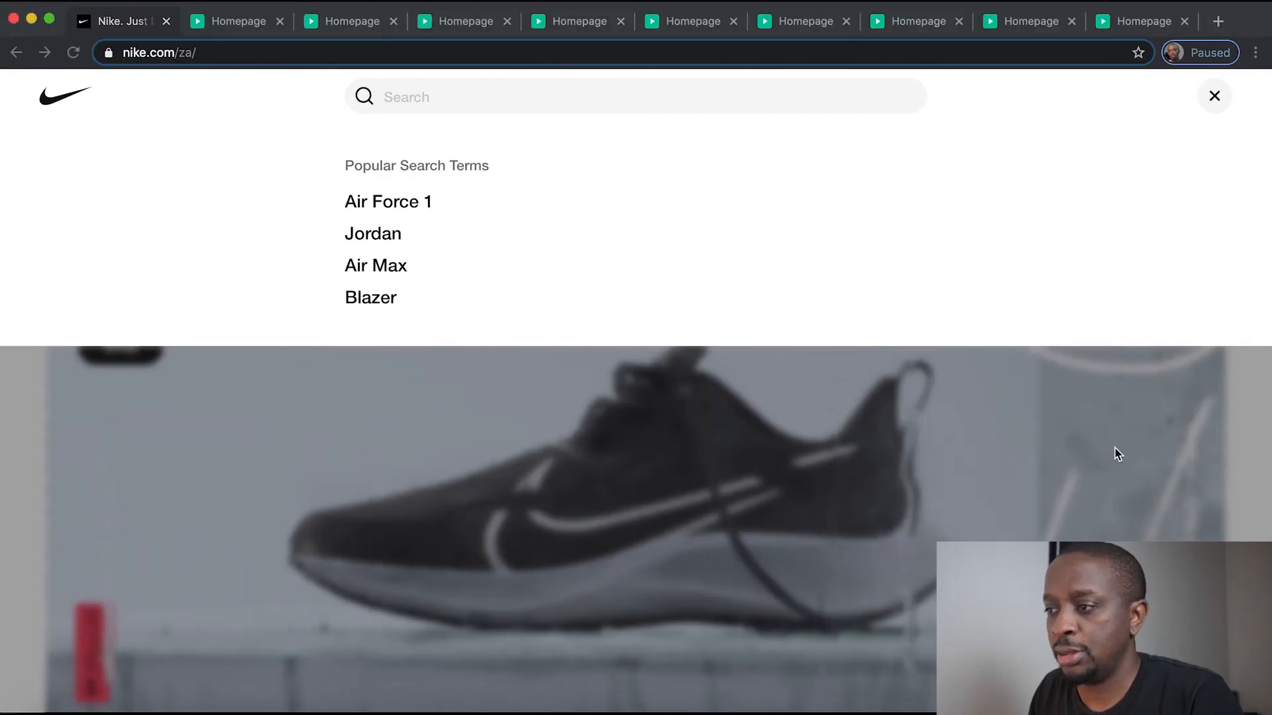
pyautogui.press('super+Tab')
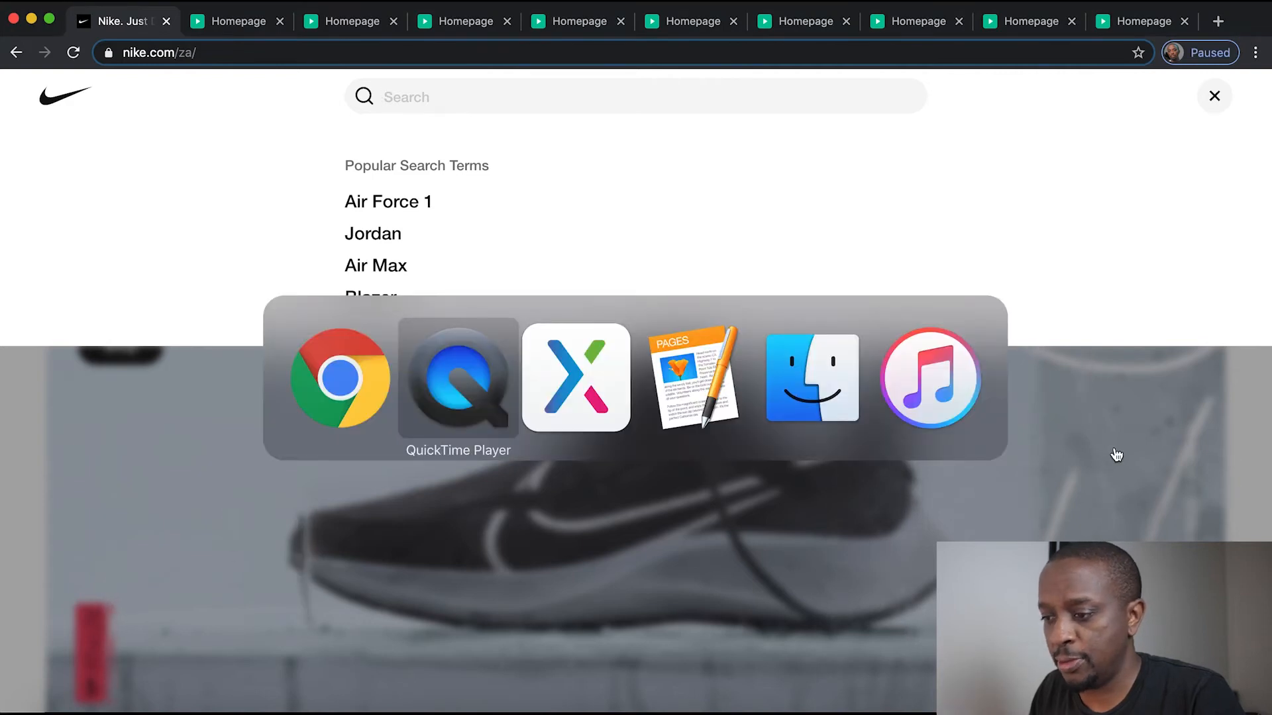
pyautogui.press('super+Tab')
# Step: Stretch the search bar's Text Field across most of the bar, 537 wide
pyautogui.click(822, 200)
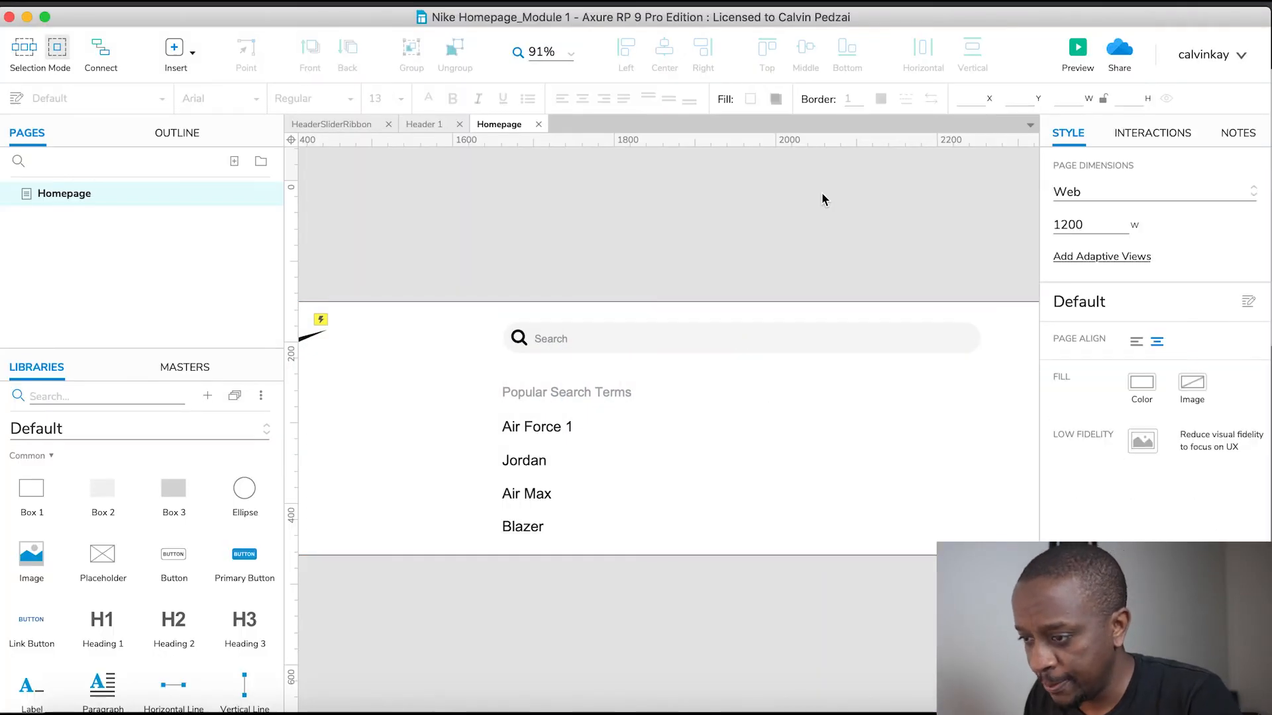
pyautogui.scroll(-5, 821, 199)
pyautogui.scroll(3, 822, 199)
pyautogui.scroll(5, 822, 199)
pyautogui.scroll(3, 514, 479)
pyautogui.scroll(2, 514, 480)
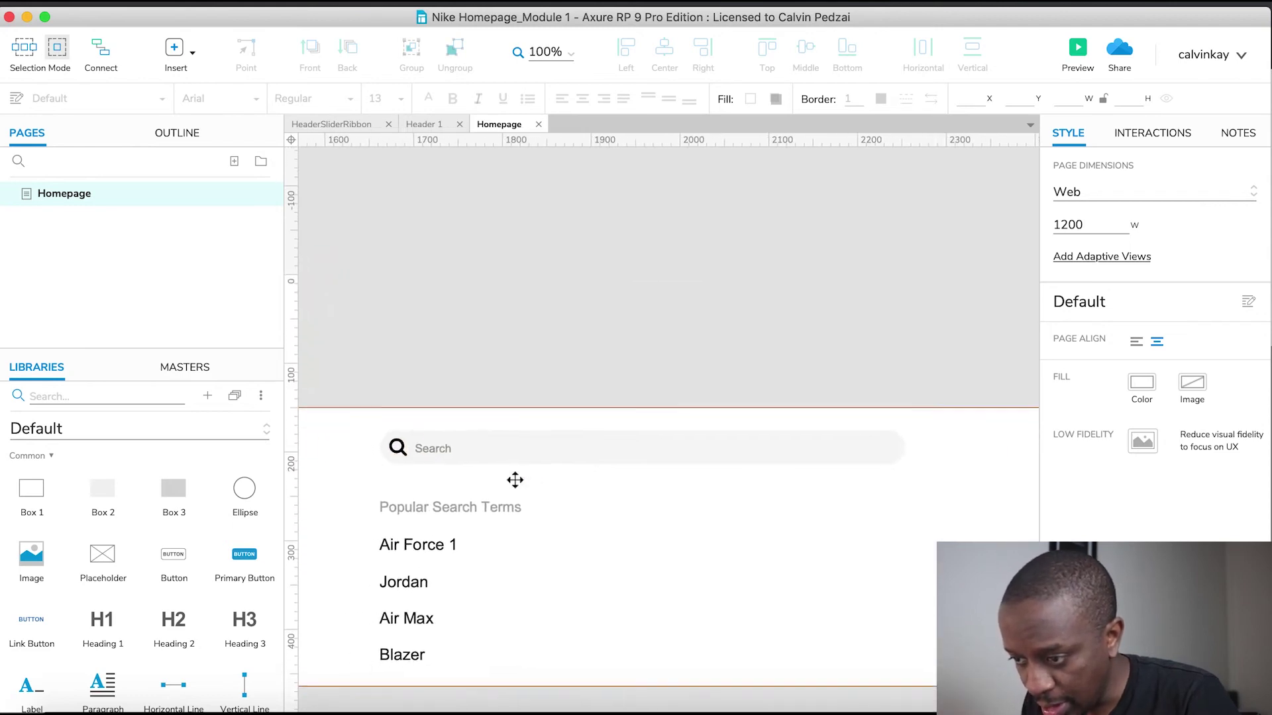
pyautogui.click(477, 453)
pyautogui.click(478, 453)
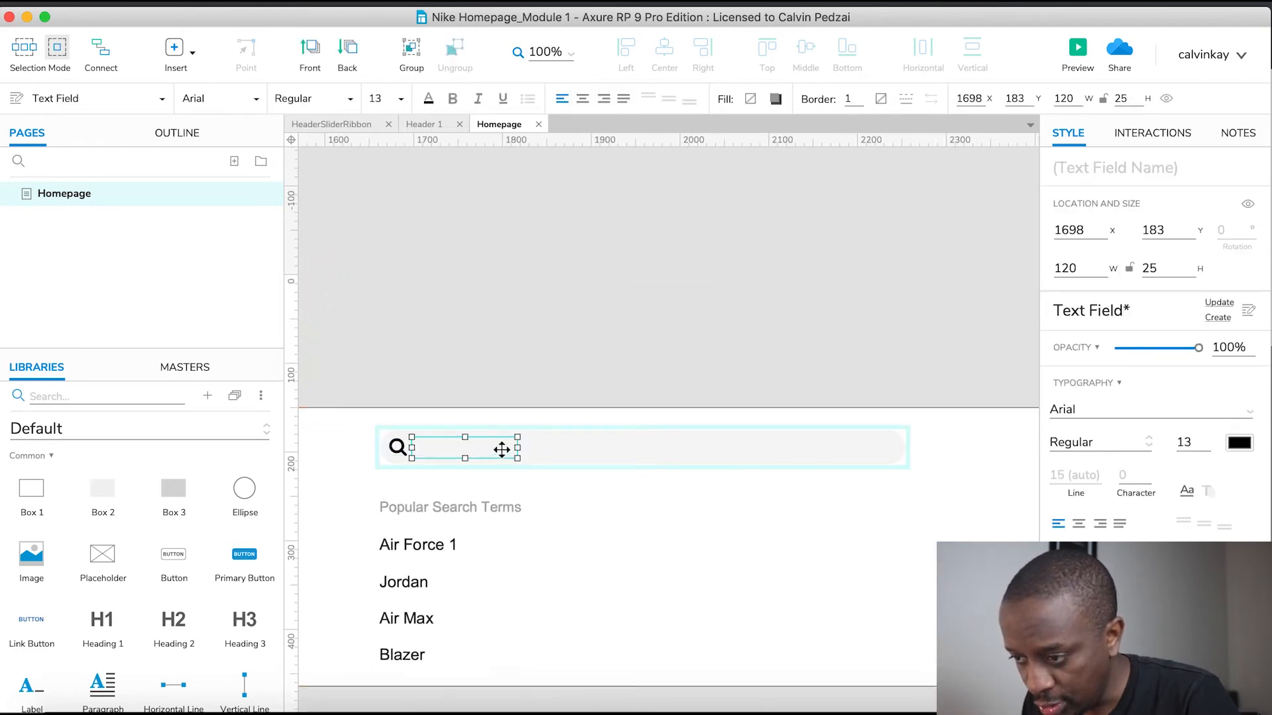
pyautogui.moveTo(517, 447); pyautogui.dragTo(888, 464)
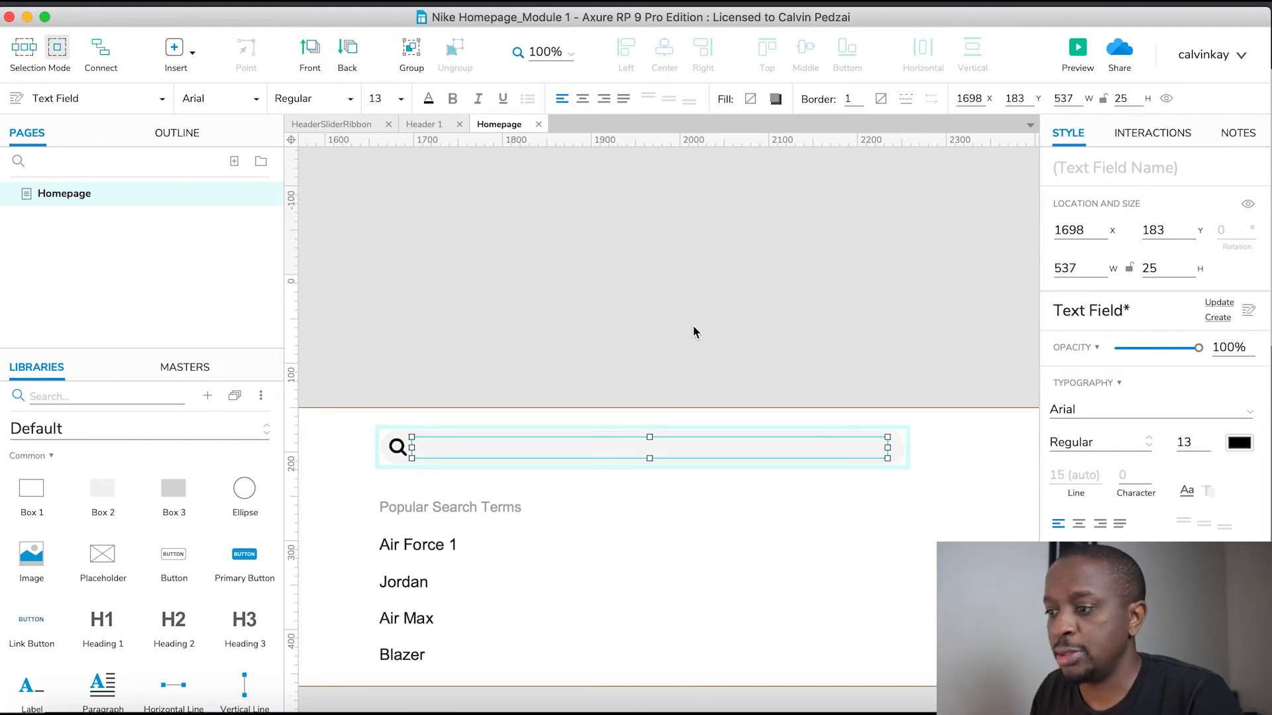
pyautogui.click(642, 253)
pyautogui.scroll(-3, 632, 271)
pyautogui.scroll(-3, 632, 270)
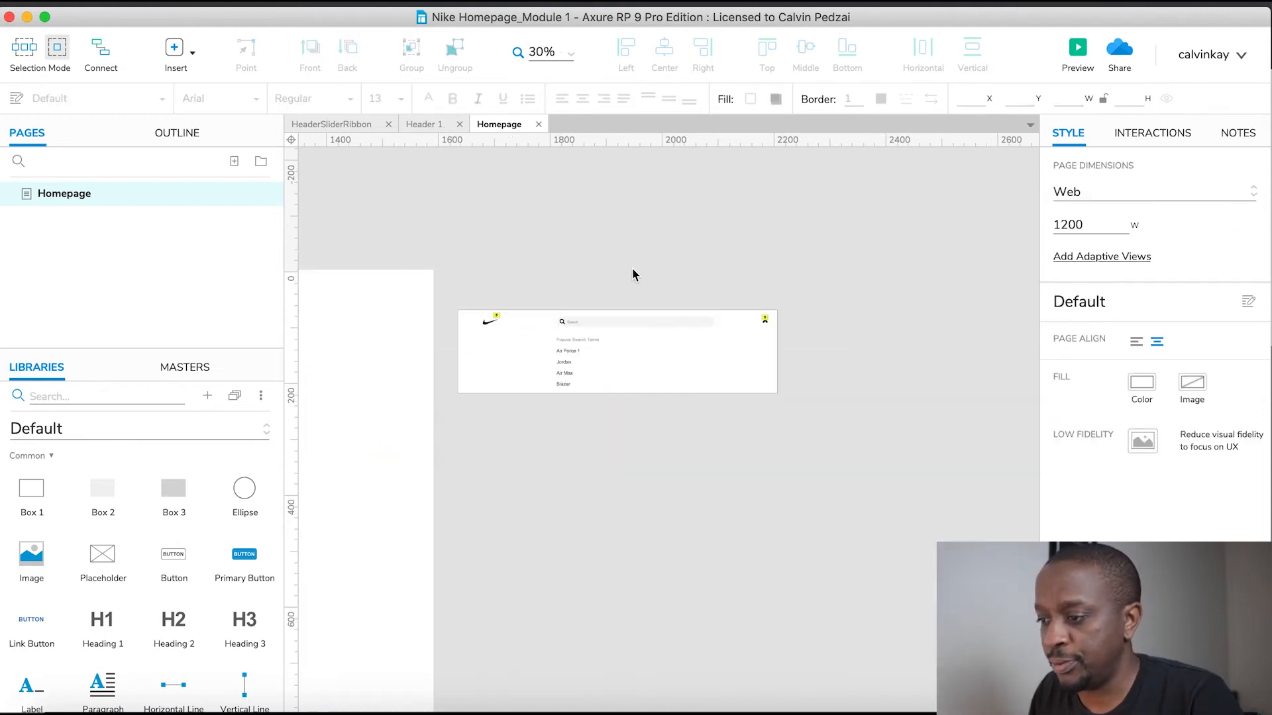
# Step: Convert all the search overlay widgets into a dynamic panel
pyautogui.moveTo(816, 419); pyautogui.dragTo(457, 296)
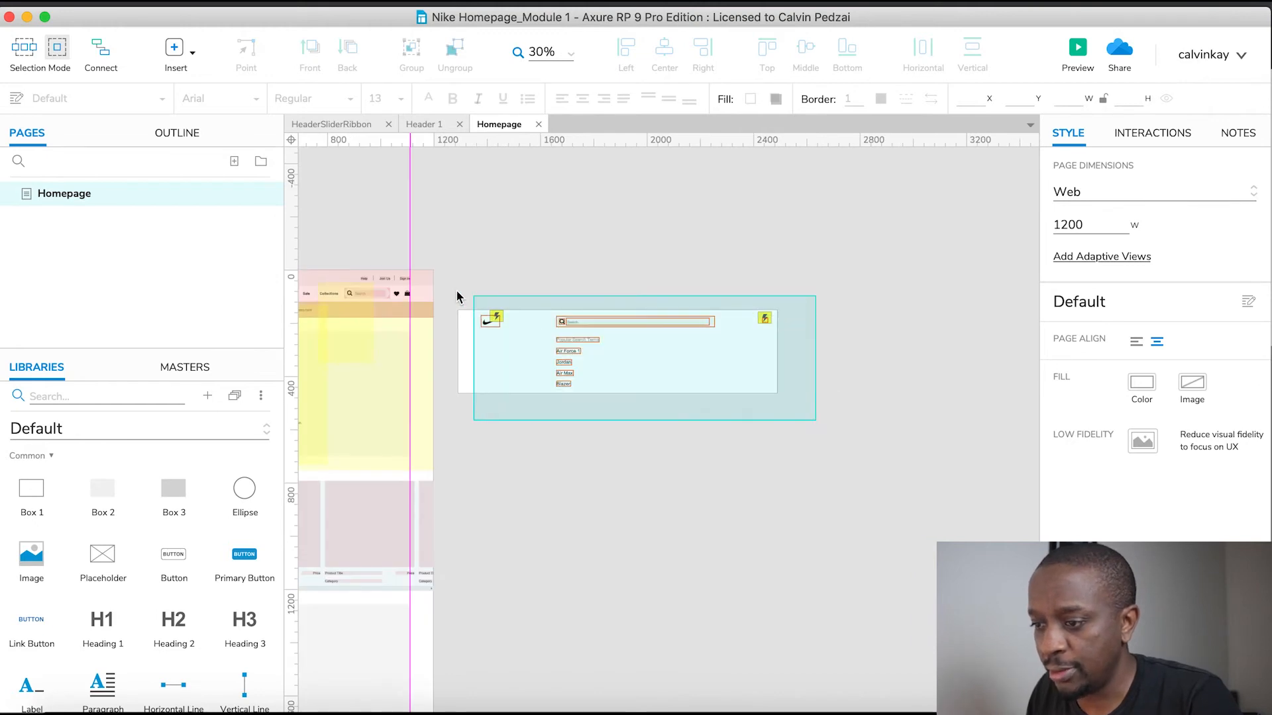
pyautogui.rightClick(516, 335)
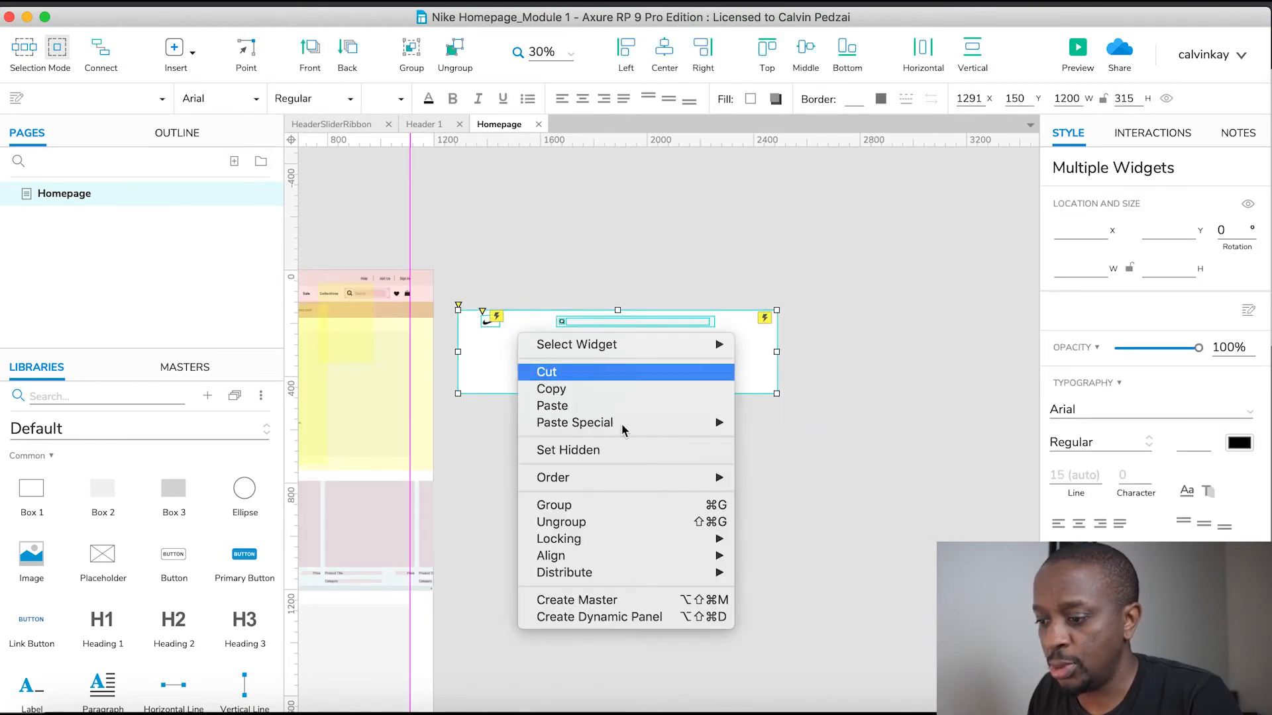
pyautogui.click(601, 618)
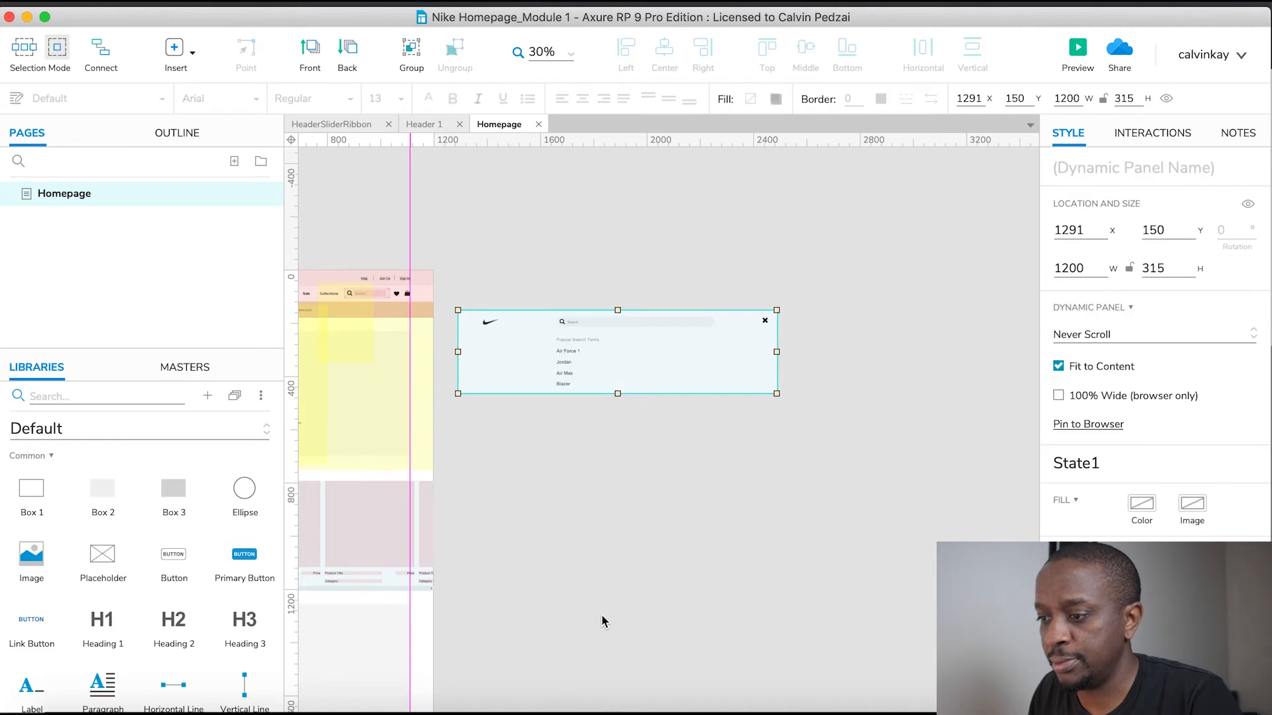
# Step: Name the new dynamic panel SearchPanel
pyautogui.click(1103, 167)
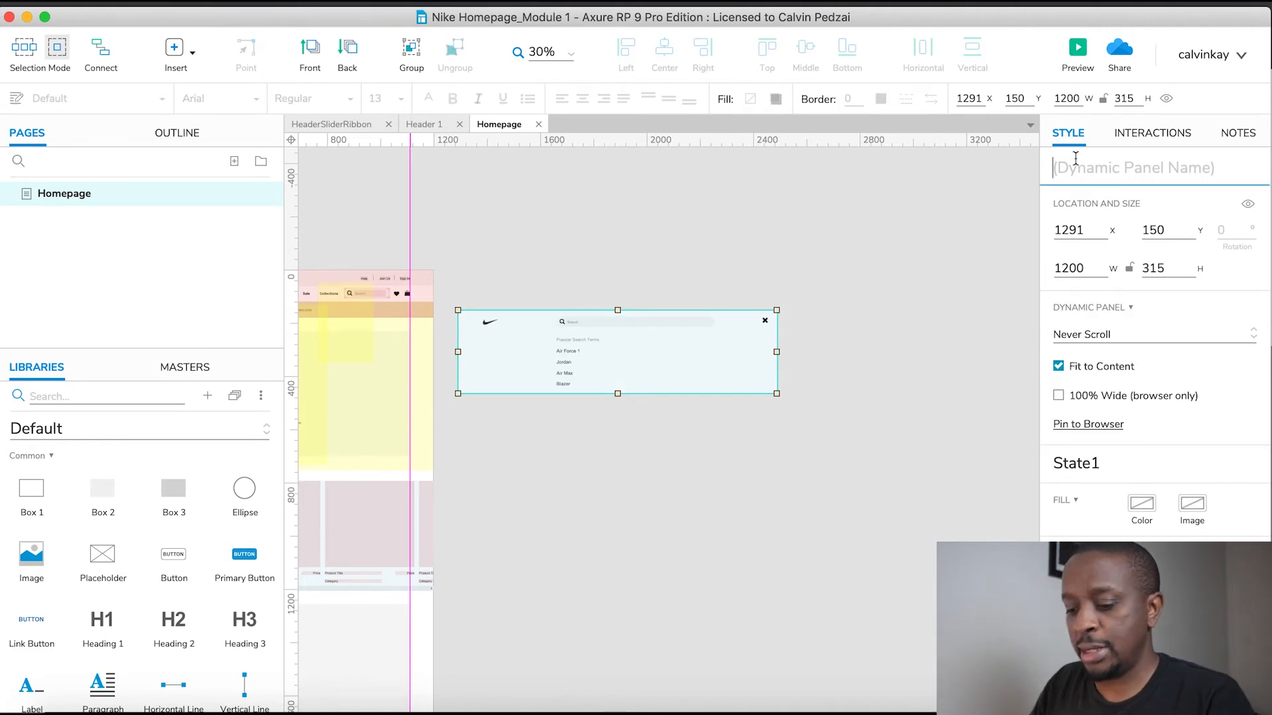
pyautogui.write('Search')
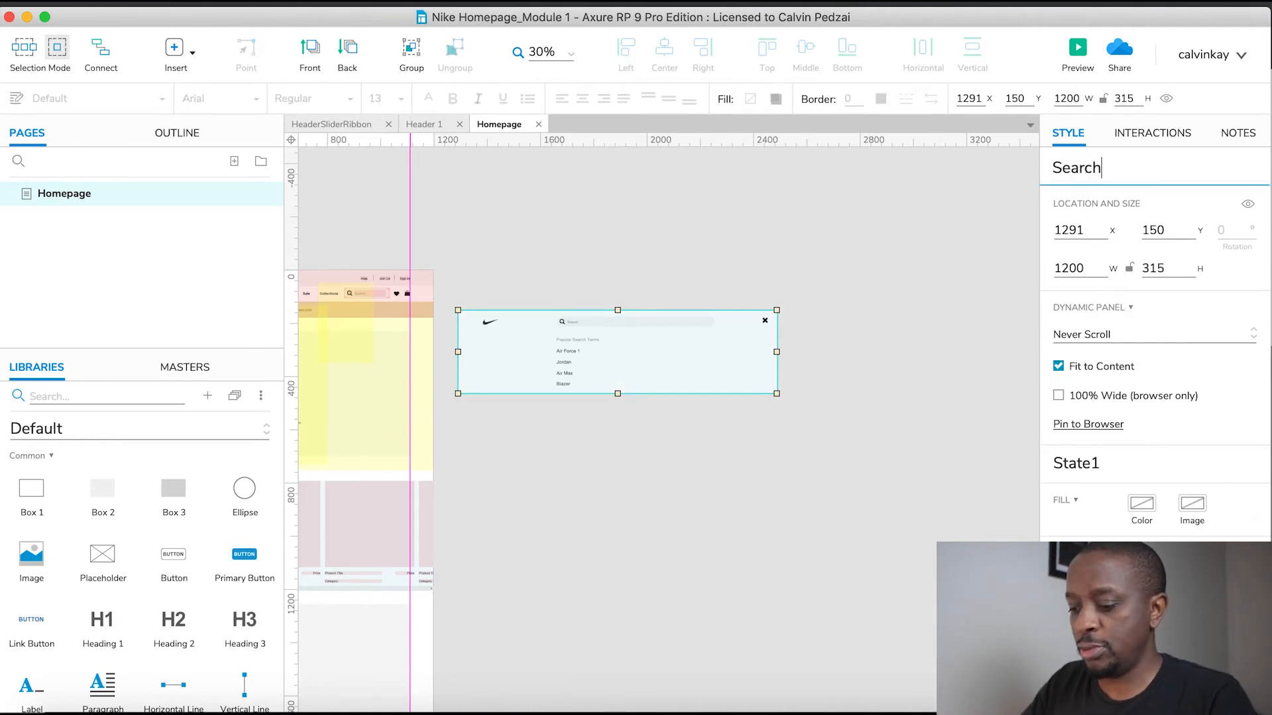
pyautogui.write('View')
pyautogui.press('BackSpace')
pyautogui.press('BackSpace')
pyautogui.press('BackSpace')
pyautogui.press('BackSpace')
pyautogui.write('Panel')
pyautogui.click(890, 396)
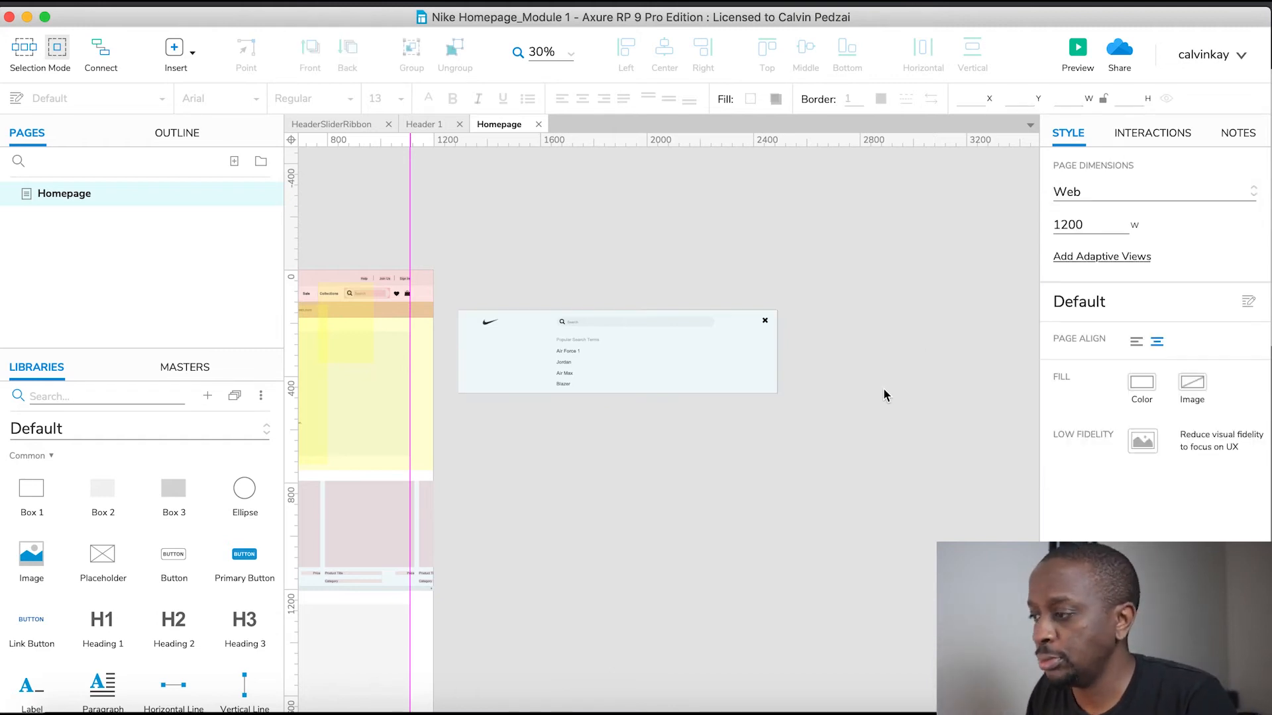
pyautogui.click(768, 328)
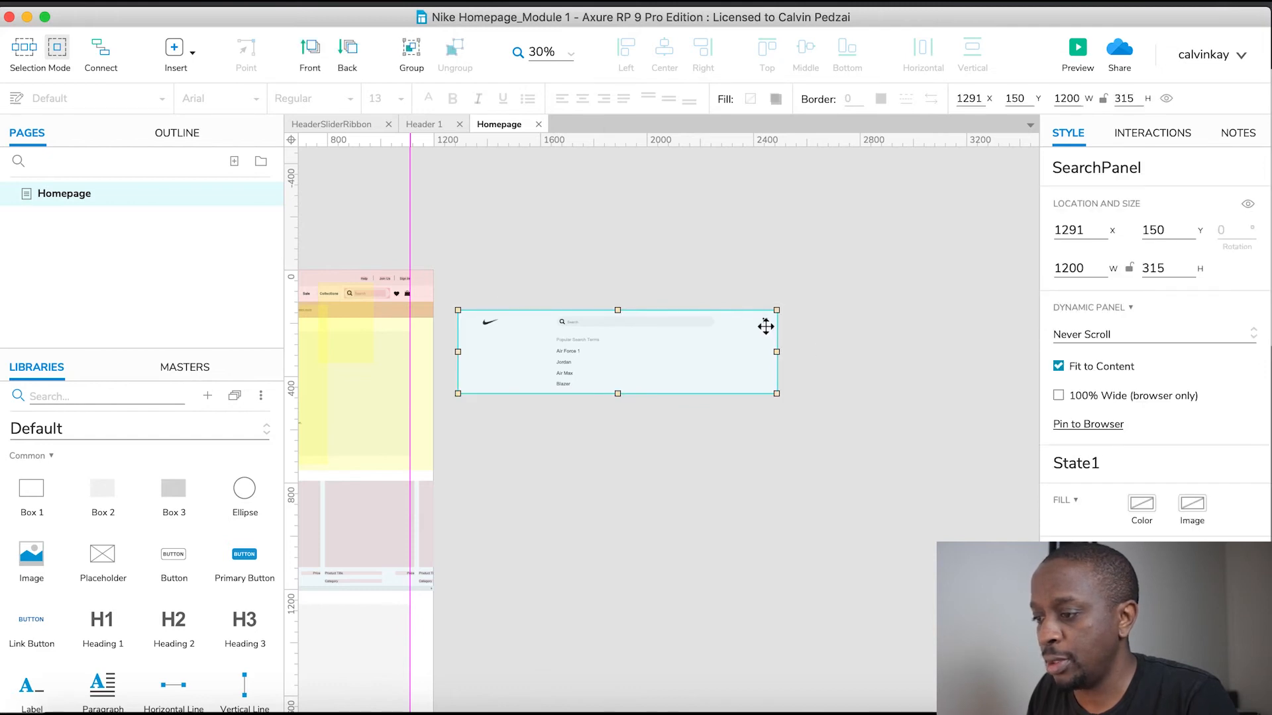
# Step: Enter SearchPanel's State1 and select the X close icon for its interactions
pyautogui.doubleClick(765, 328)
pyautogui.scroll(5, 764, 319)
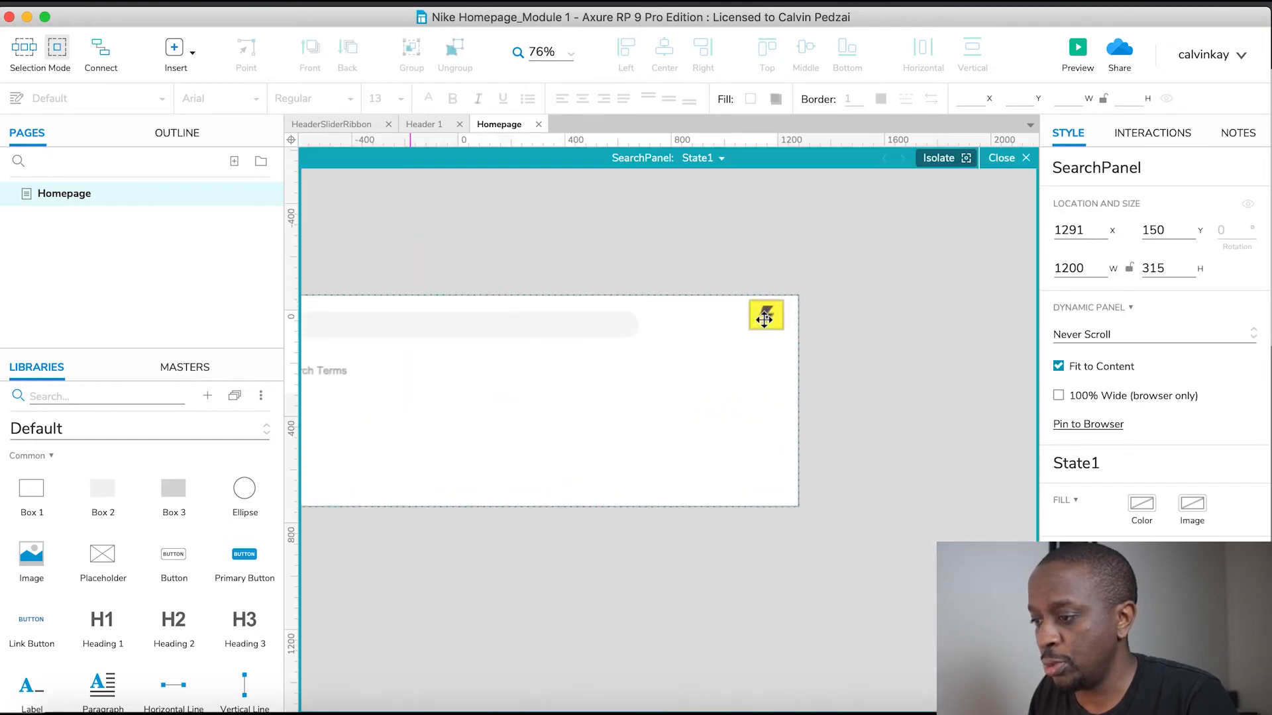
pyautogui.scroll(5, 765, 320)
pyautogui.click(773, 324)
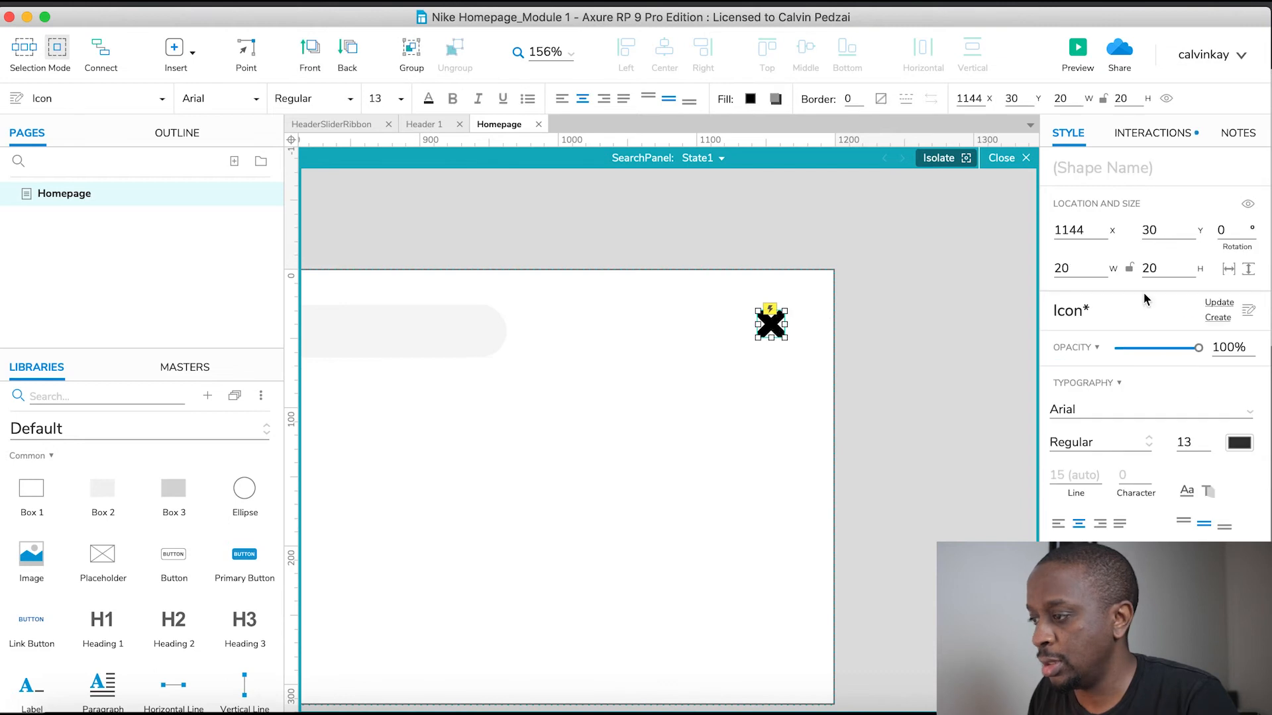
pyautogui.click(1153, 133)
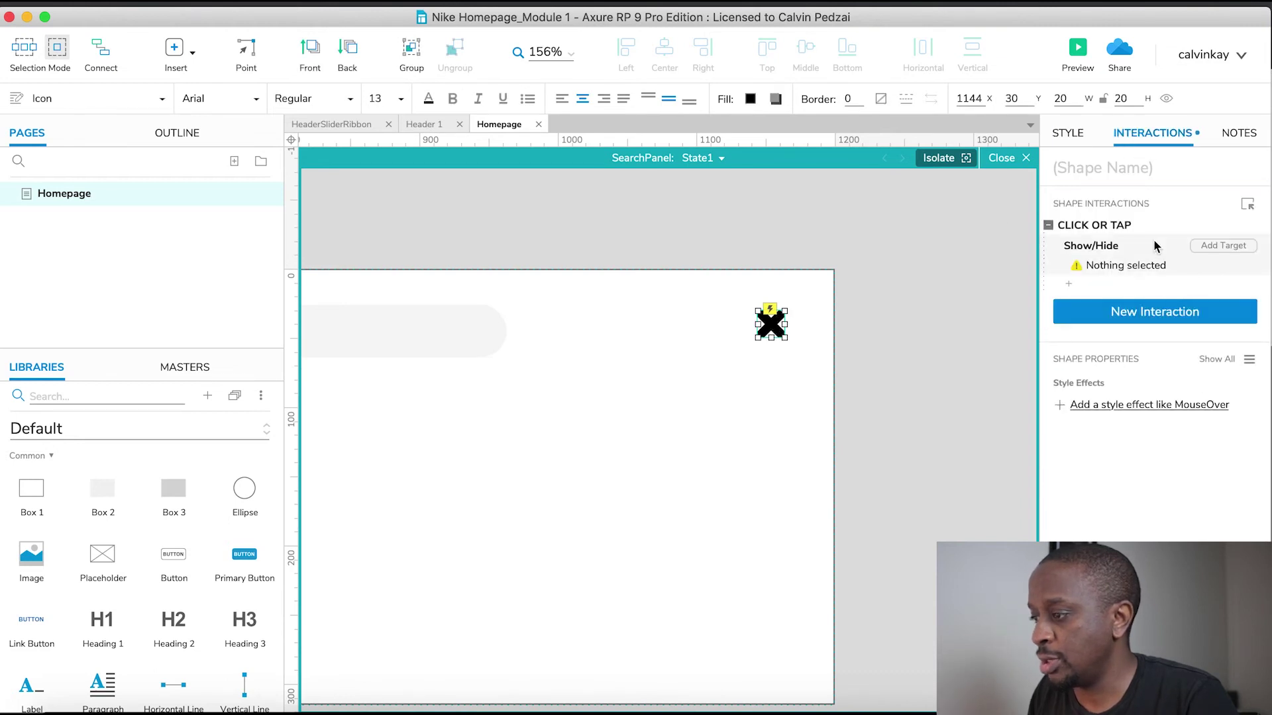
# Step: Set the X icon's Click or Tap Show/Hide action to hide SearchPanel
pyautogui.click(1132, 265)
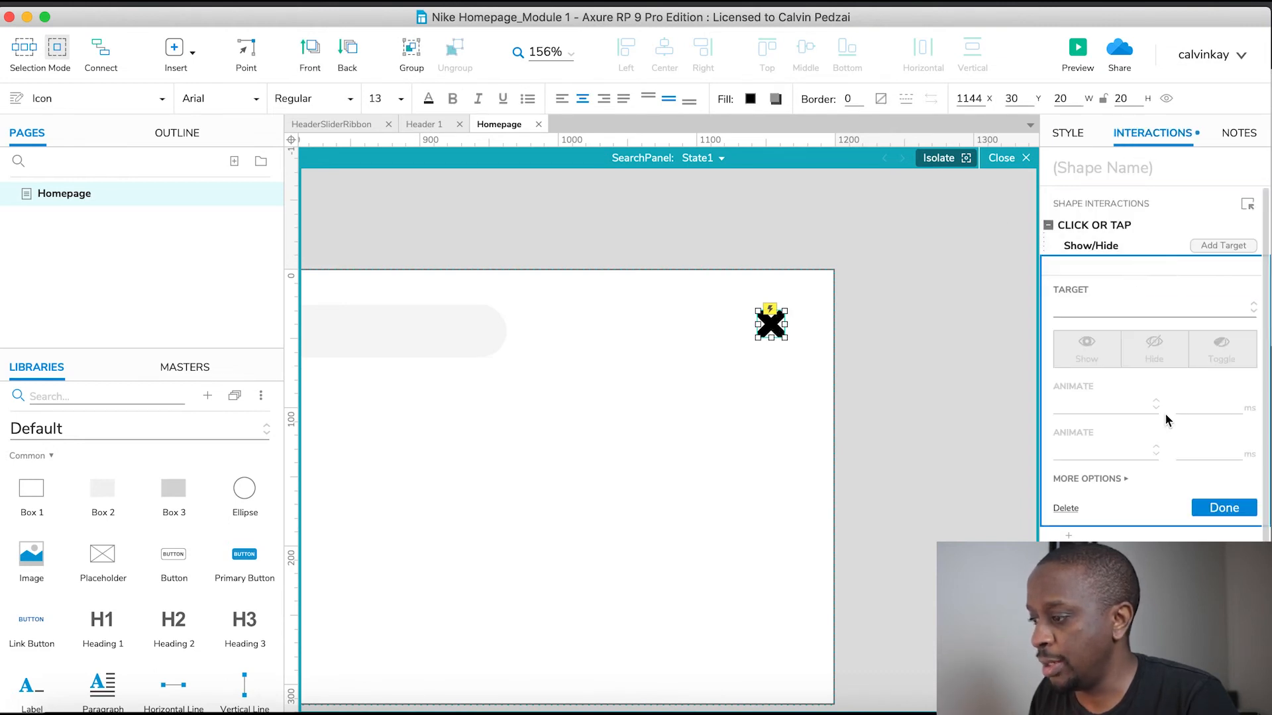
pyautogui.click(1098, 308)
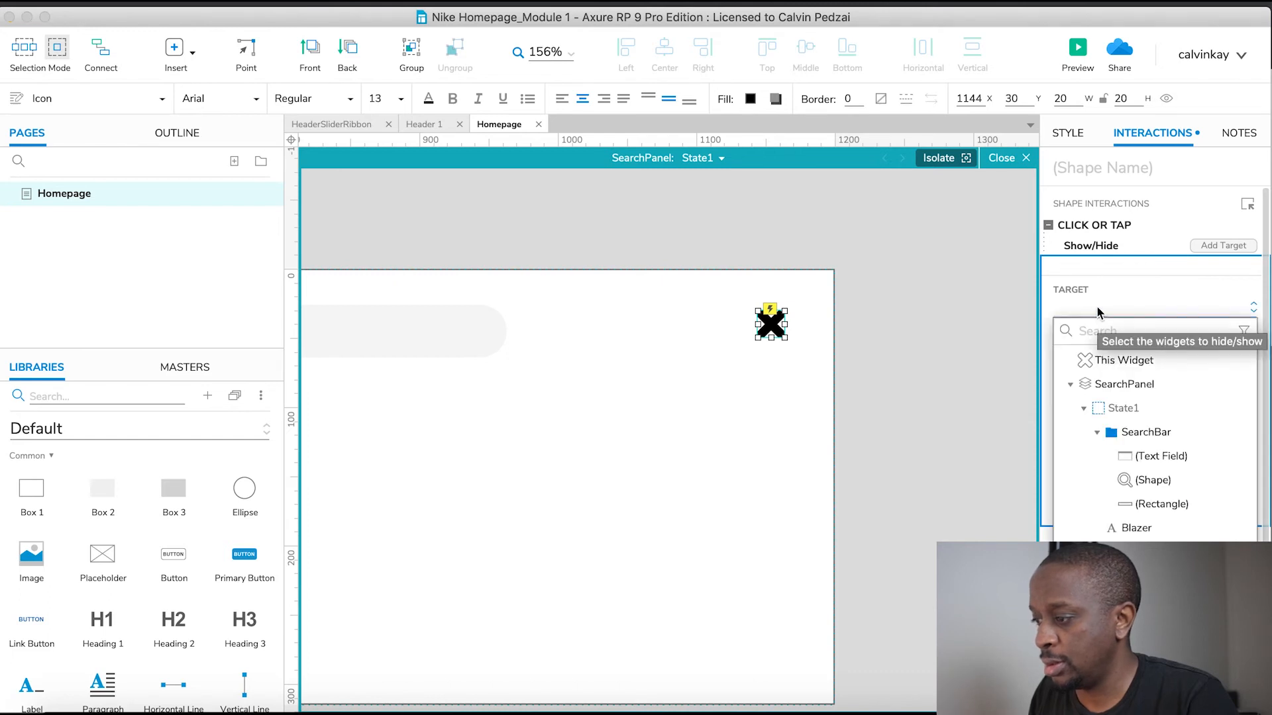
pyautogui.click(1126, 385)
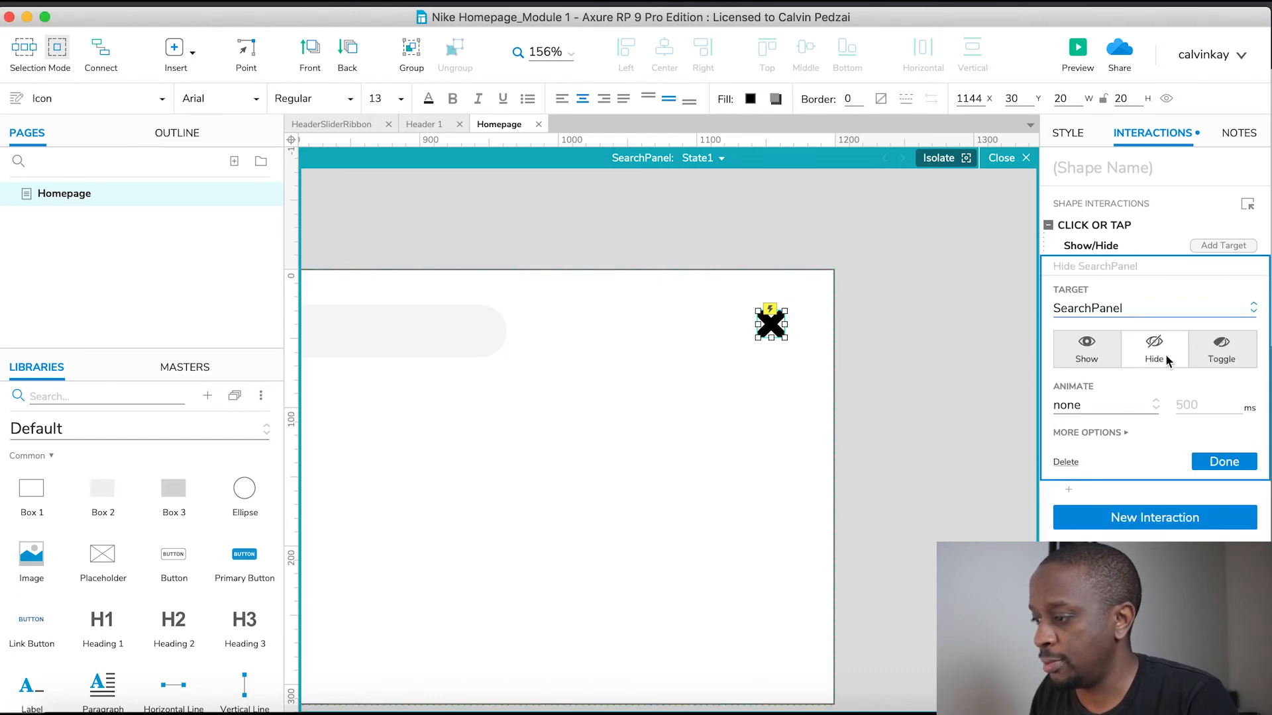
pyautogui.click(1216, 463)
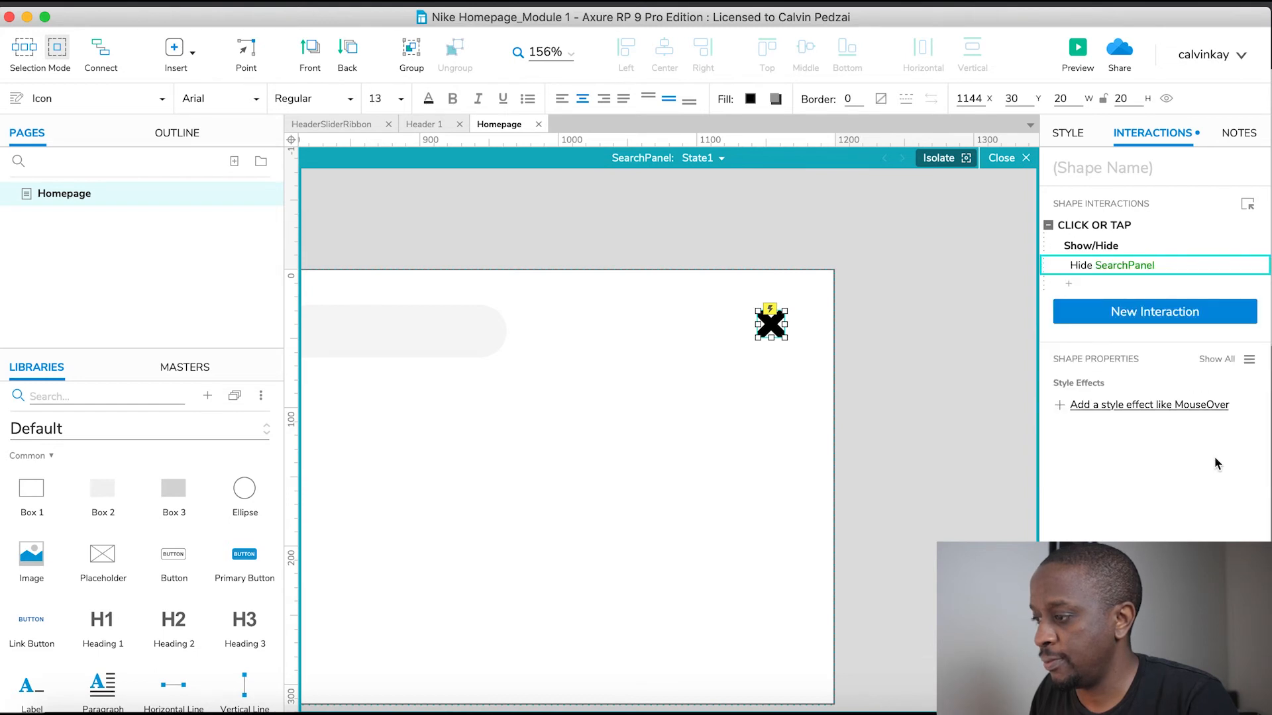
pyautogui.hscroll(-2, 957, 382)
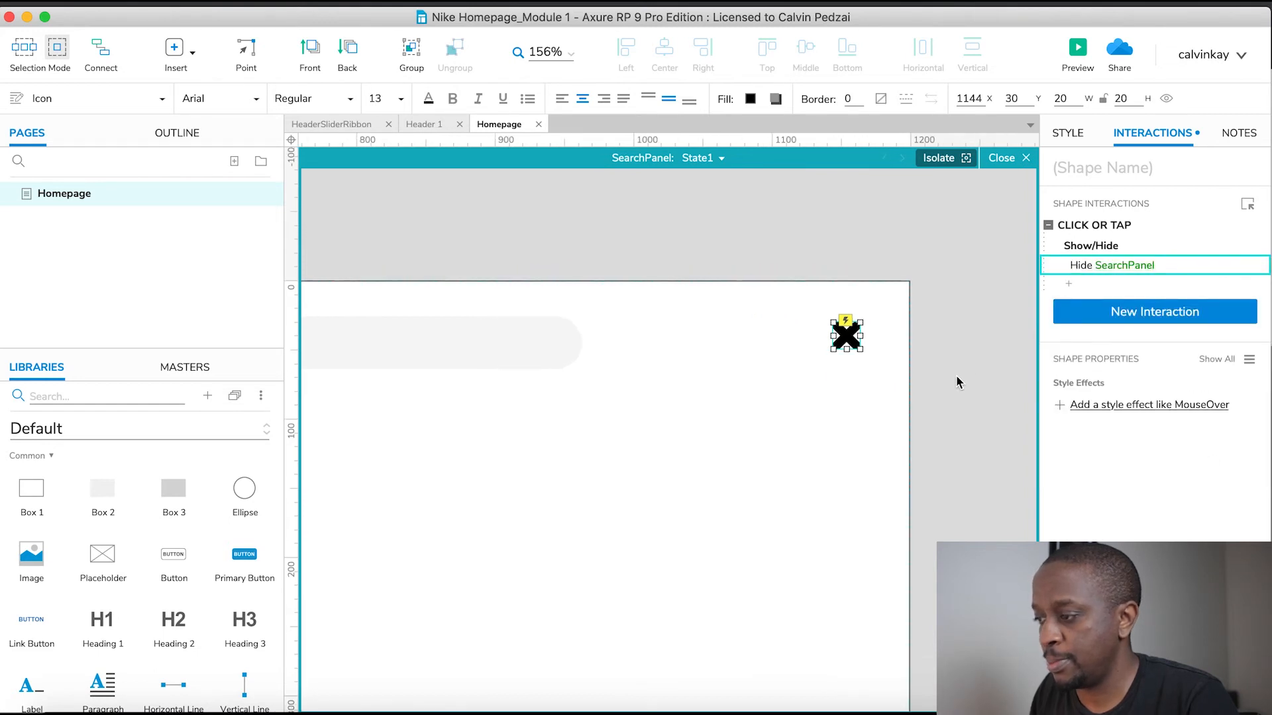
pyautogui.hscroll(-2, 958, 382)
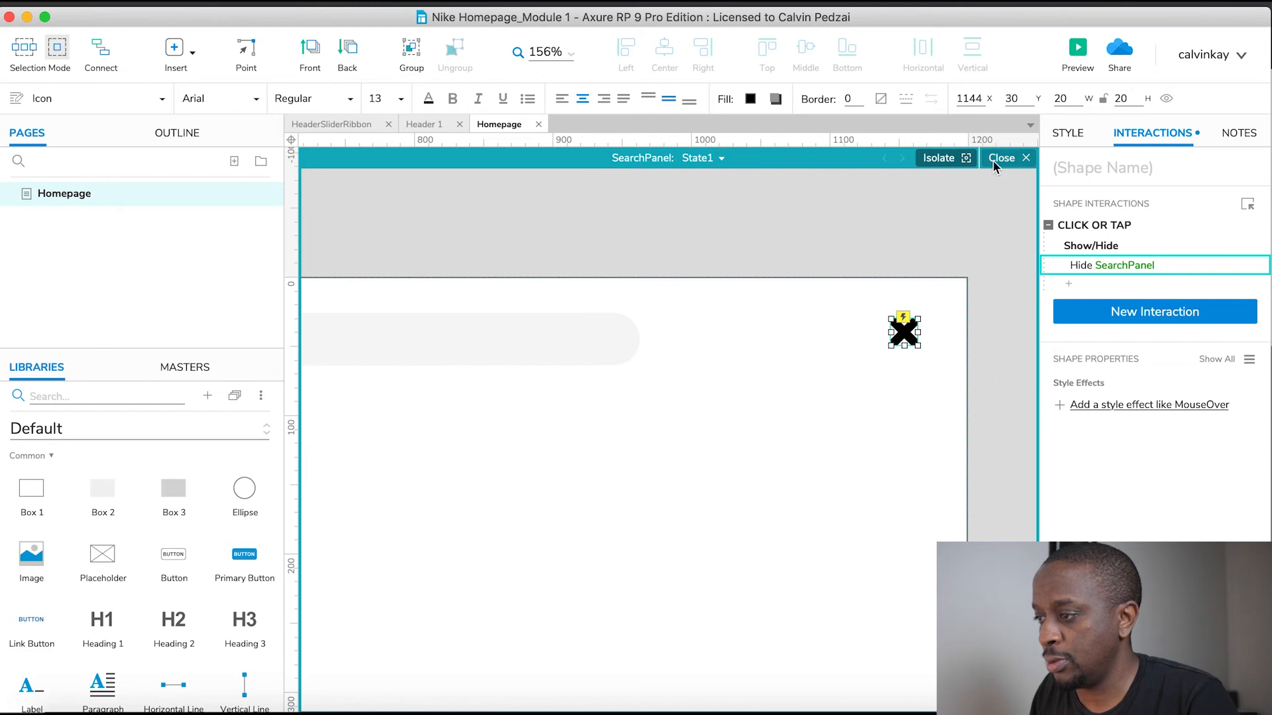
pyautogui.hscroll(-5, 978, 317)
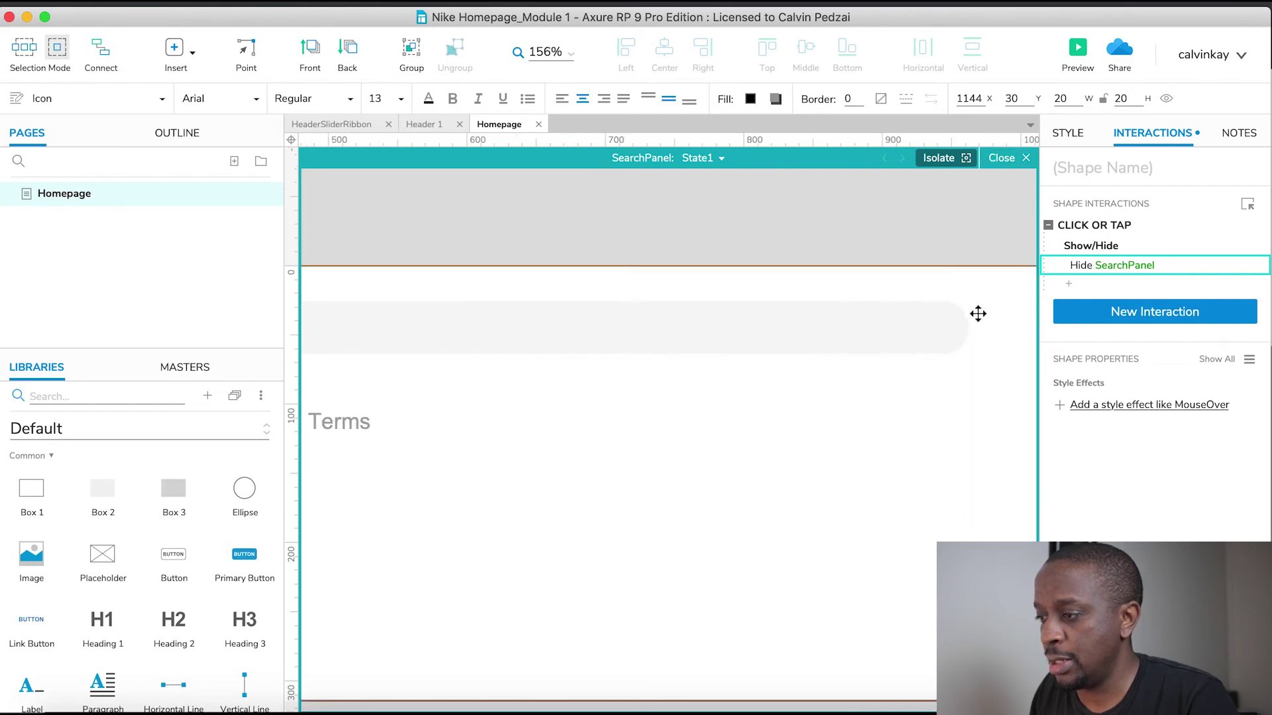
# Step: Name the search bar's text field SearchTextfield and leave the panel state editor
pyautogui.click(693, 226)
pyautogui.click(785, 333)
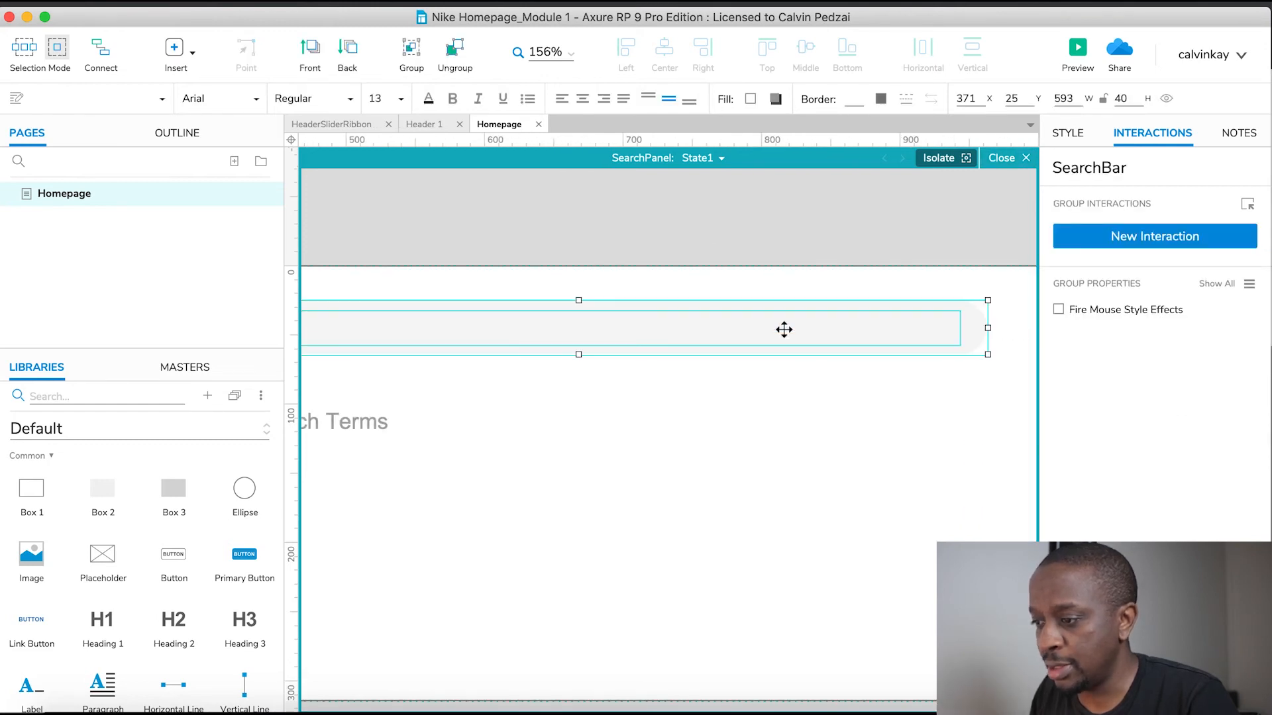
pyautogui.click(784, 330)
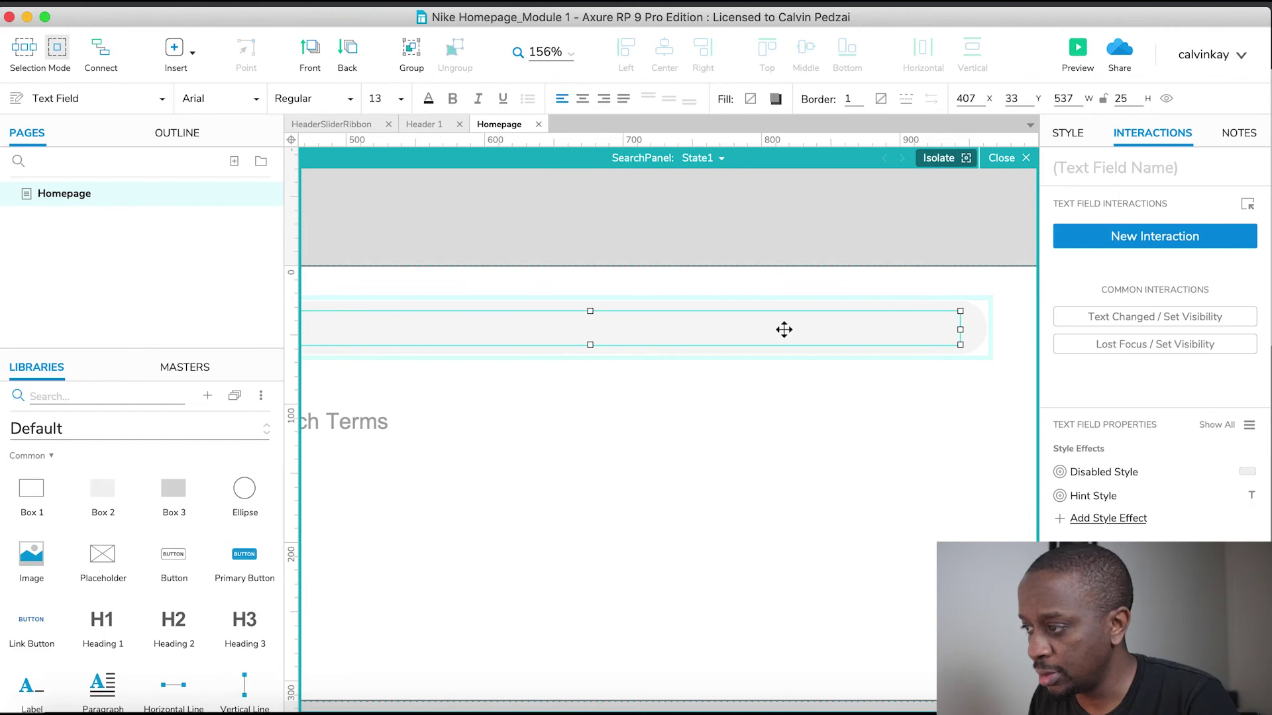
pyautogui.click(1095, 165)
pyautogui.write('Sercah')
pyautogui.press('BackSpace')
pyautogui.press('BackSpace')
pyautogui.press('BackSpace')
pyautogui.press('BackSpace')
pyautogui.write('archTextfield')
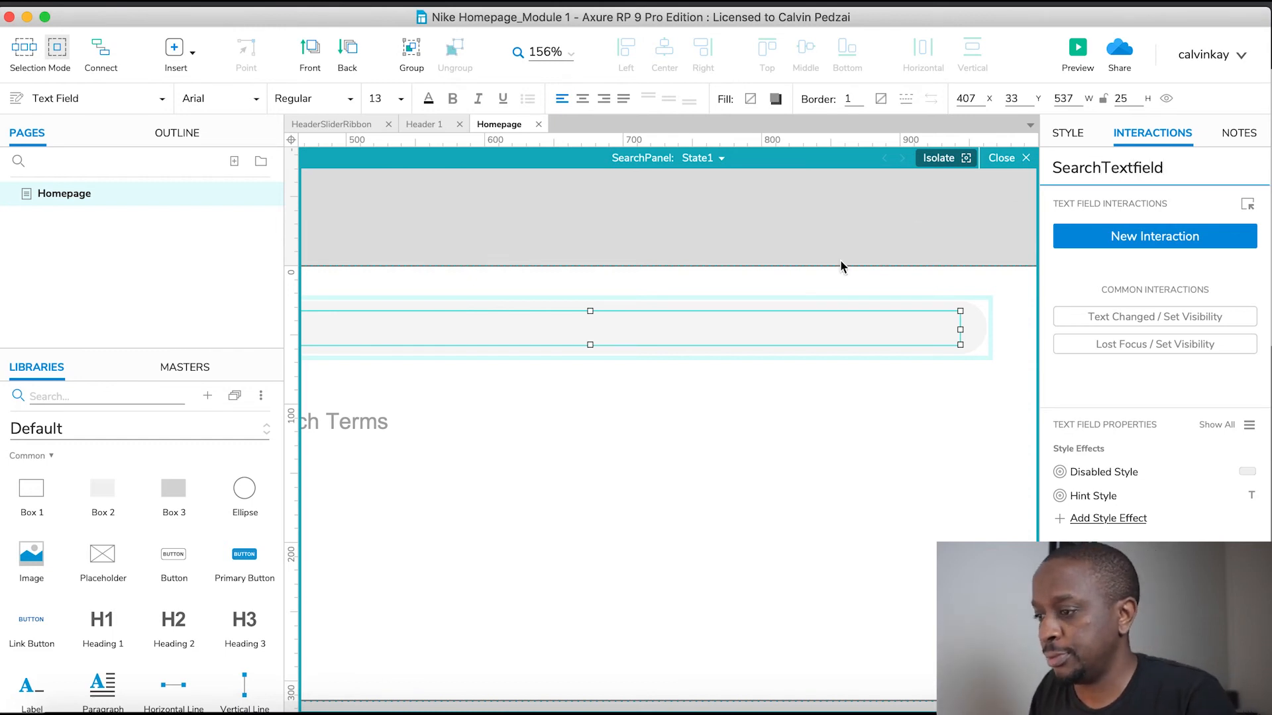
pyautogui.click(1001, 158)
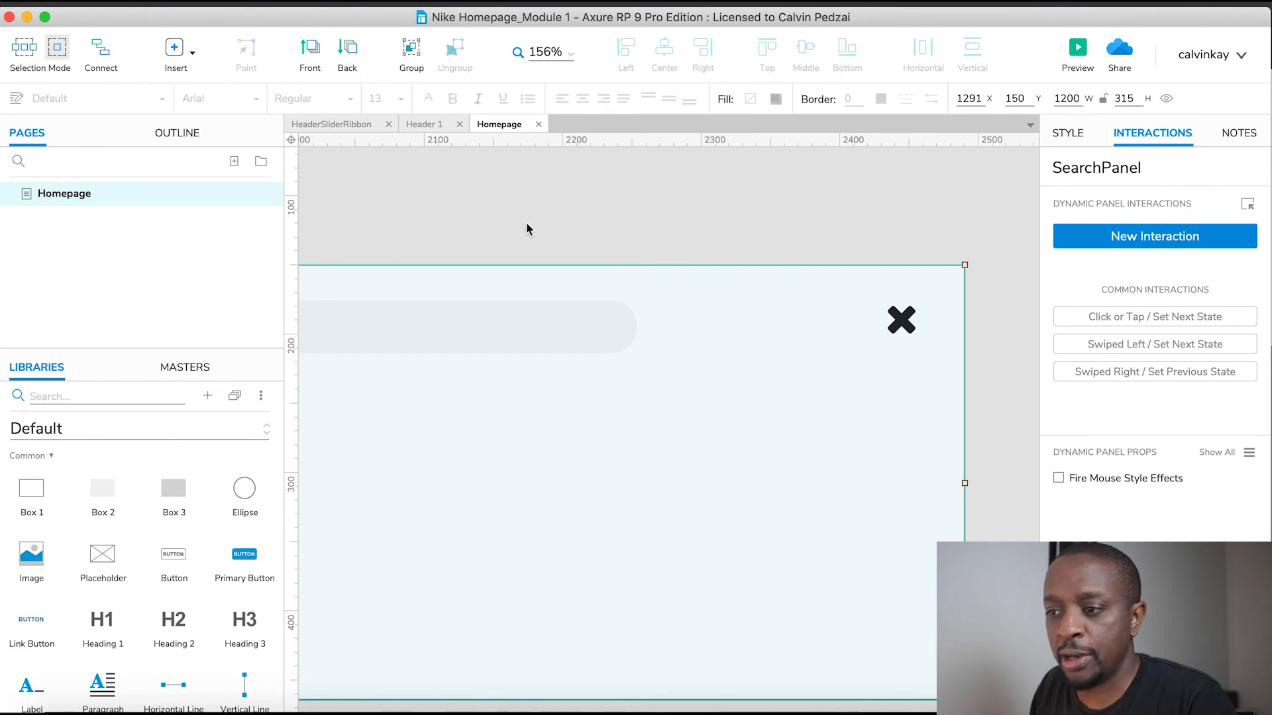
pyautogui.scroll(-1, 545, 237)
pyautogui.scroll(-4, 541, 234)
pyautogui.scroll(-2, 503, 292)
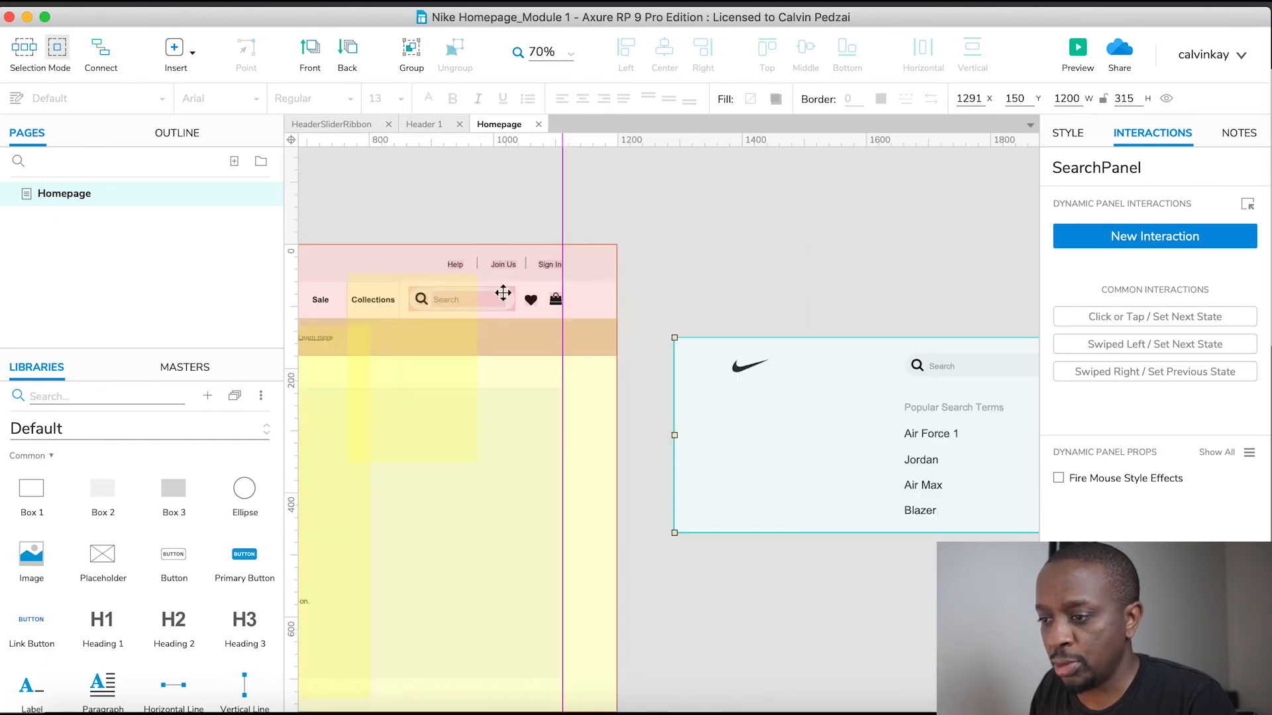
pyautogui.scroll(-1, 502, 295)
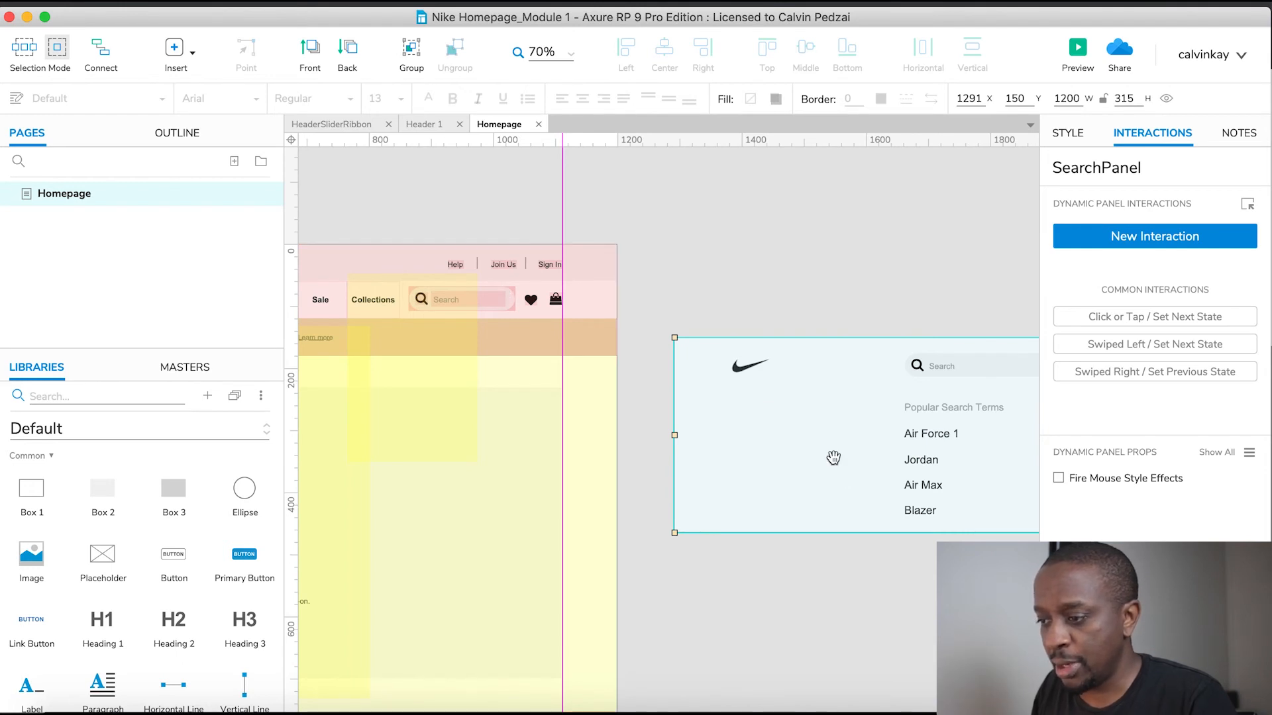
# Step: Cut SearchPanel from the Homepage and paste it into the Header 1 master
pyautogui.moveTo(832, 459); pyautogui.dragTo(824, 430)
pyautogui.hotkey('ctrl', 'x')
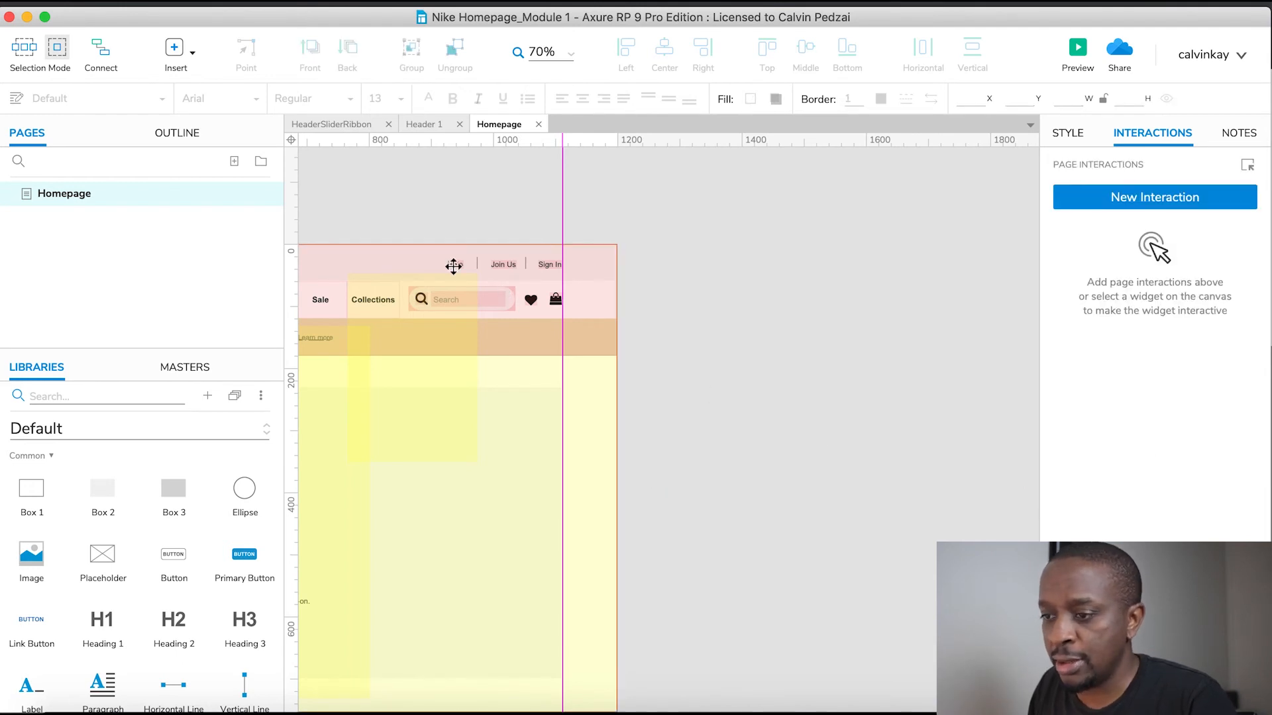
pyautogui.click(438, 257)
pyautogui.doubleClick(438, 257)
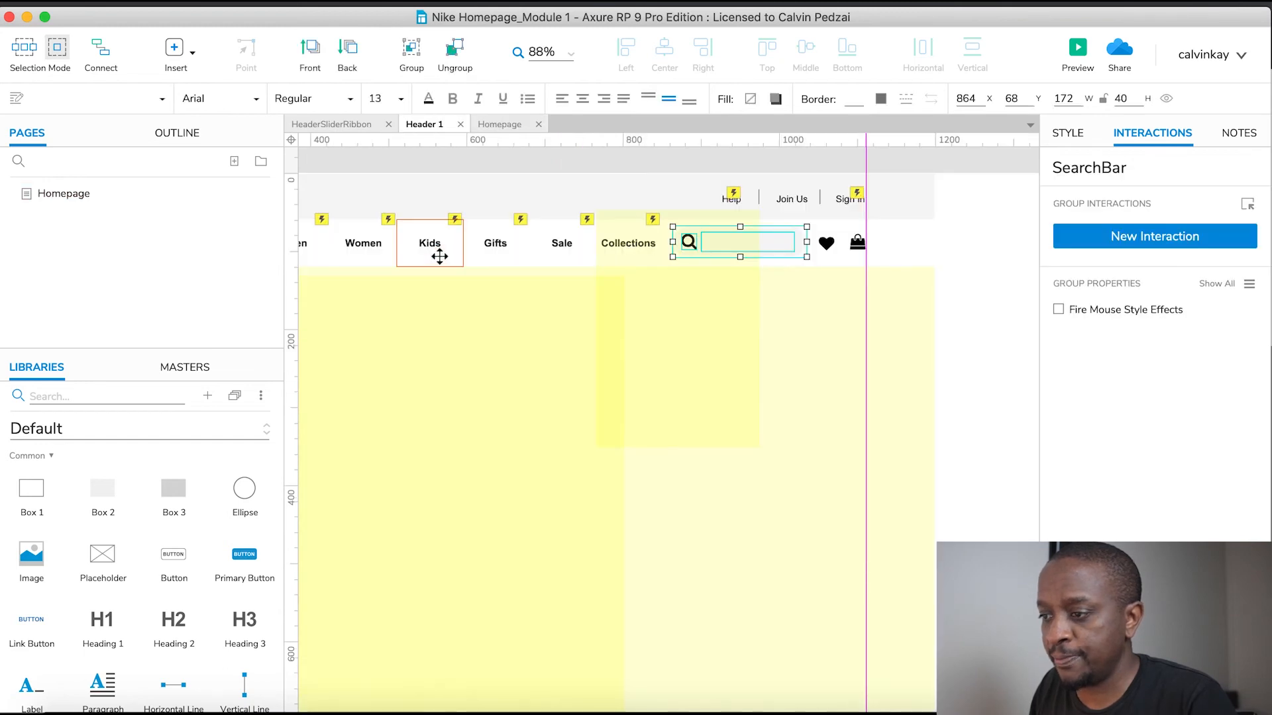
pyautogui.scroll(2, 971, 364)
pyautogui.scroll(2, 971, 373)
pyautogui.scroll(-3, 970, 372)
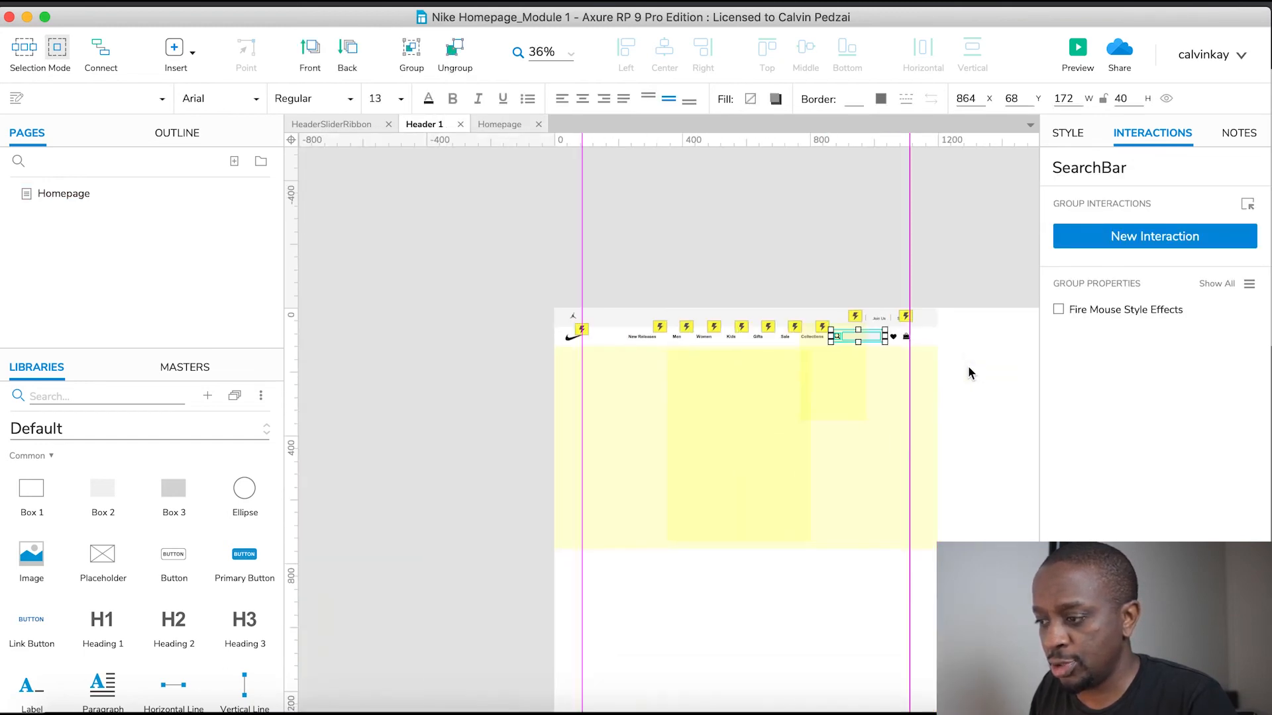
pyautogui.hotkey('ctrl', 'v')
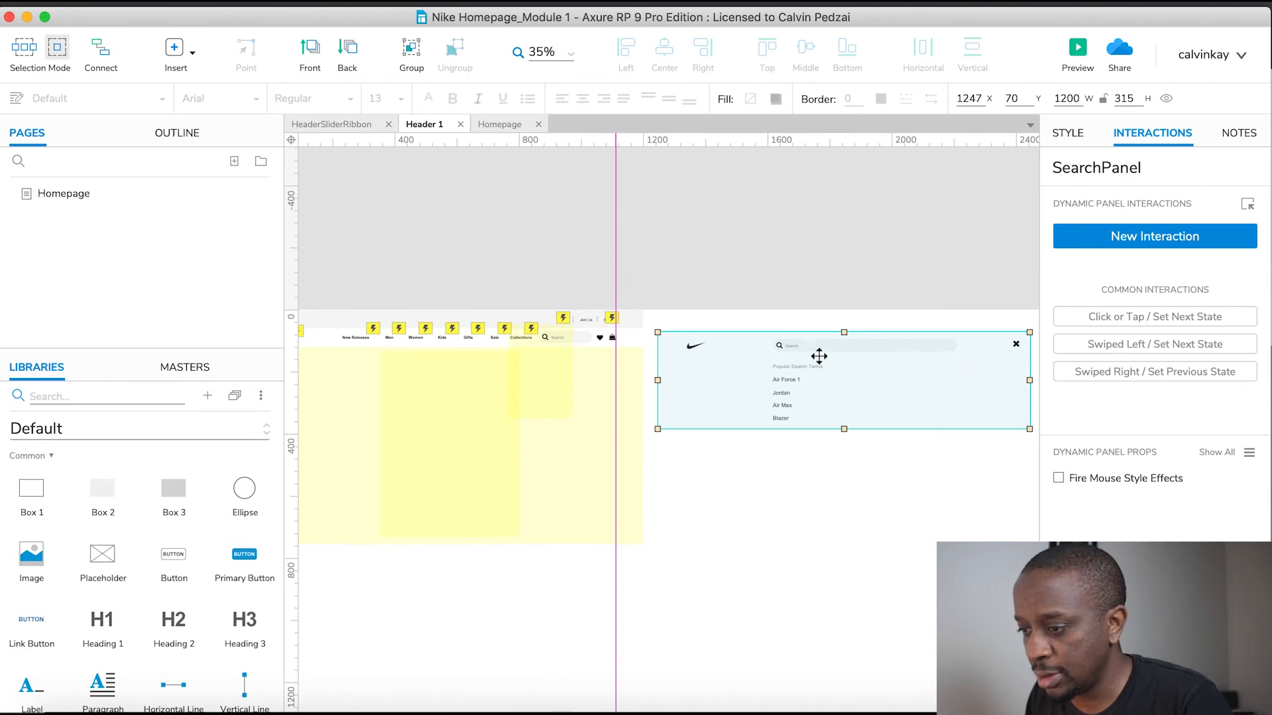
# Step: Move SearchPanel up and left to sit over the header's top-left area
pyautogui.moveTo(792, 369); pyautogui.dragTo(502, 359)
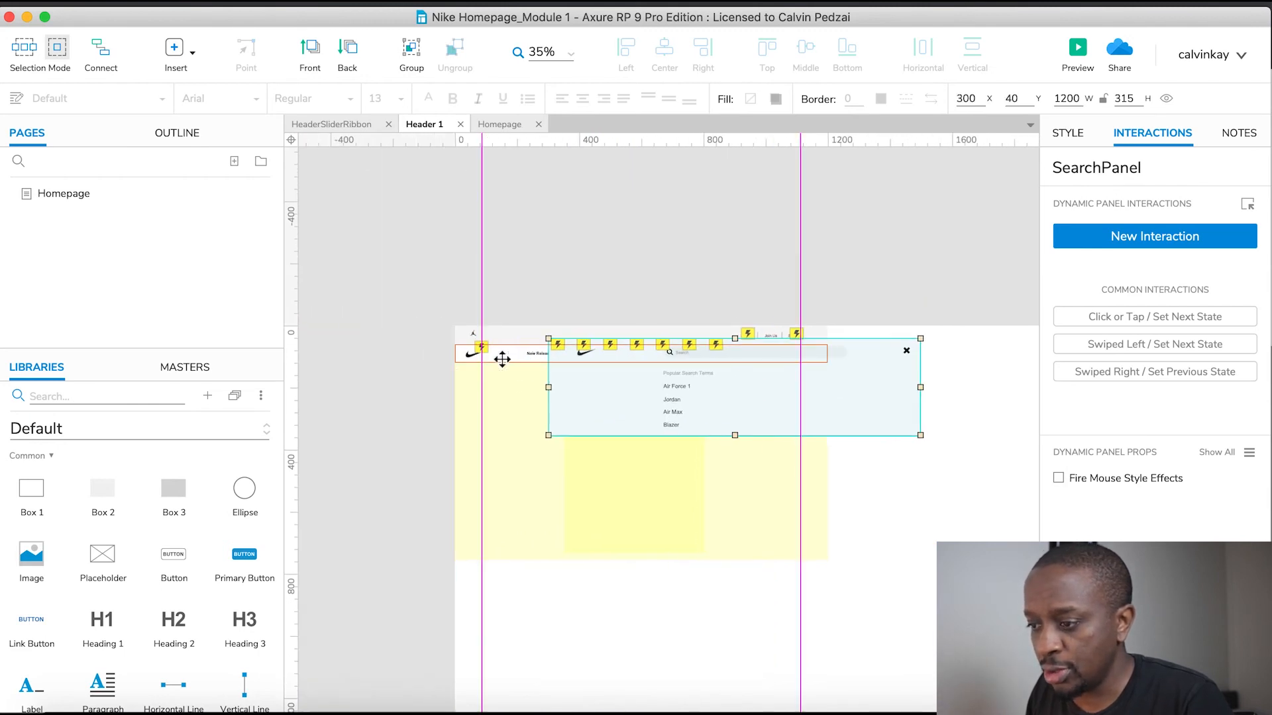
pyautogui.moveTo(815, 405); pyautogui.dragTo(726, 394)
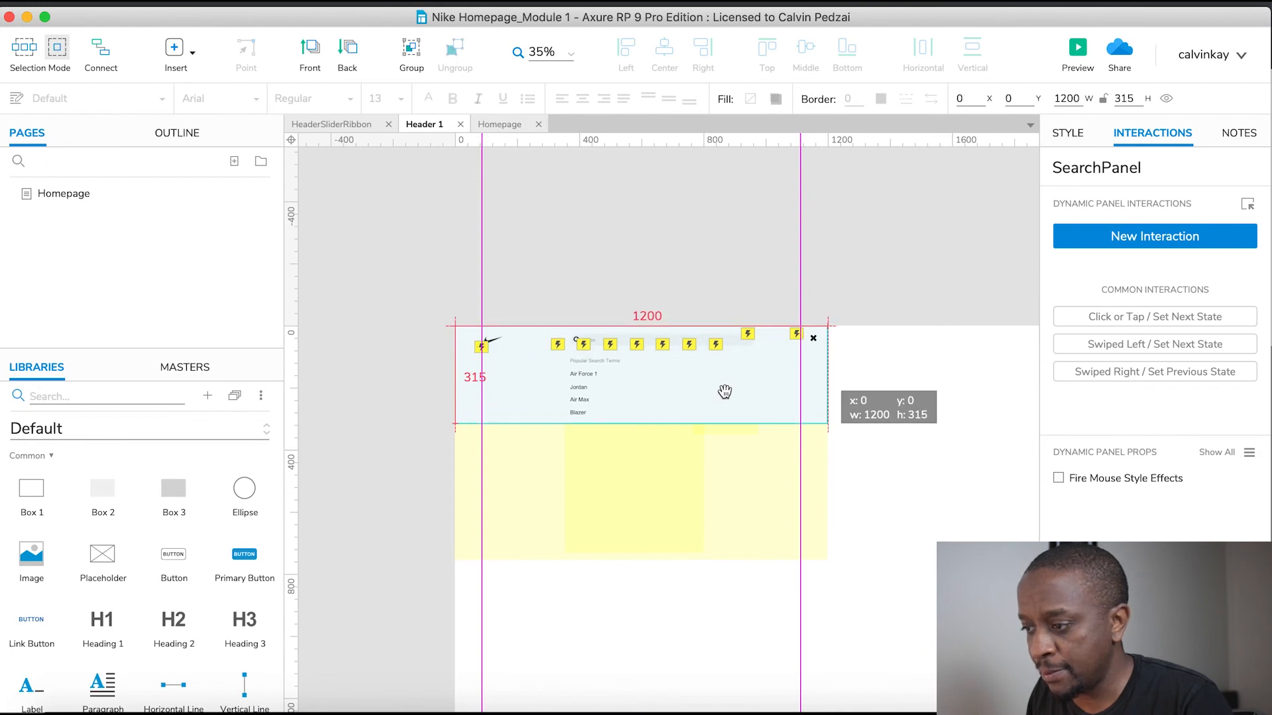
pyautogui.moveTo(726, 393); pyautogui.dragTo(641, 385)
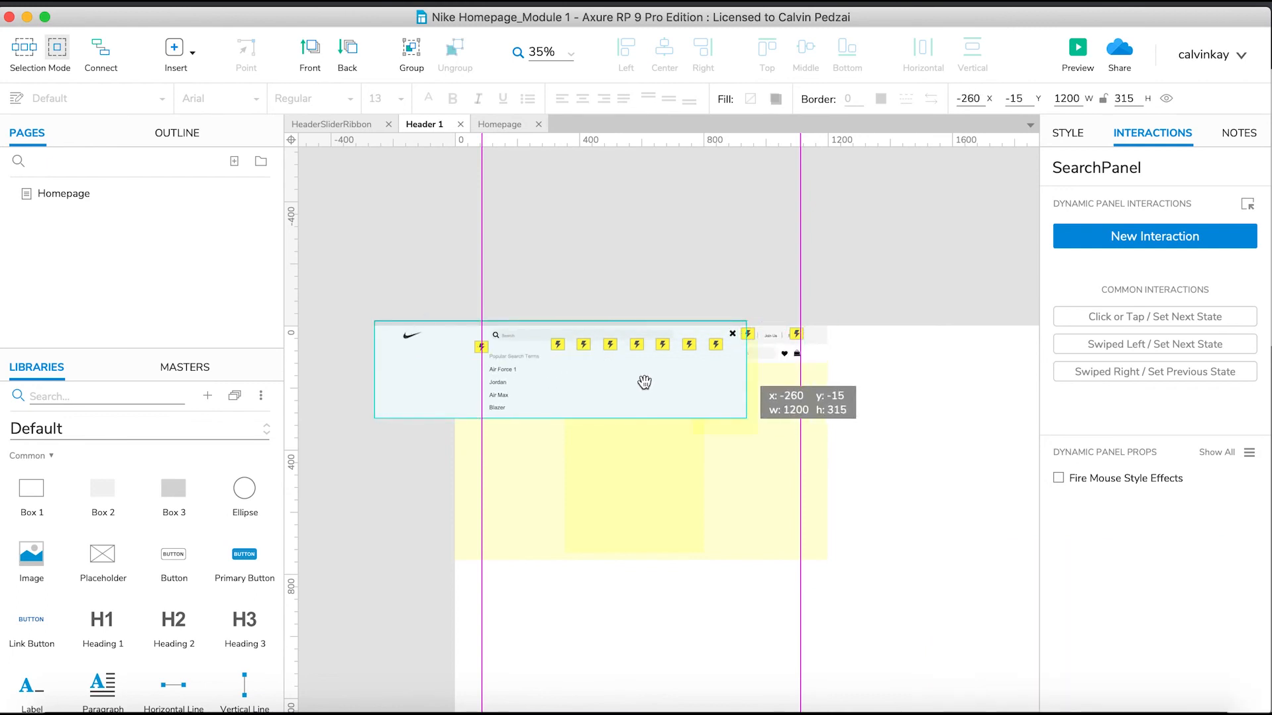
# Step: Give the header SearchBar a Click Show action on SearchPanel with a 500 ms slide-down animation
pyautogui.click(760, 352)
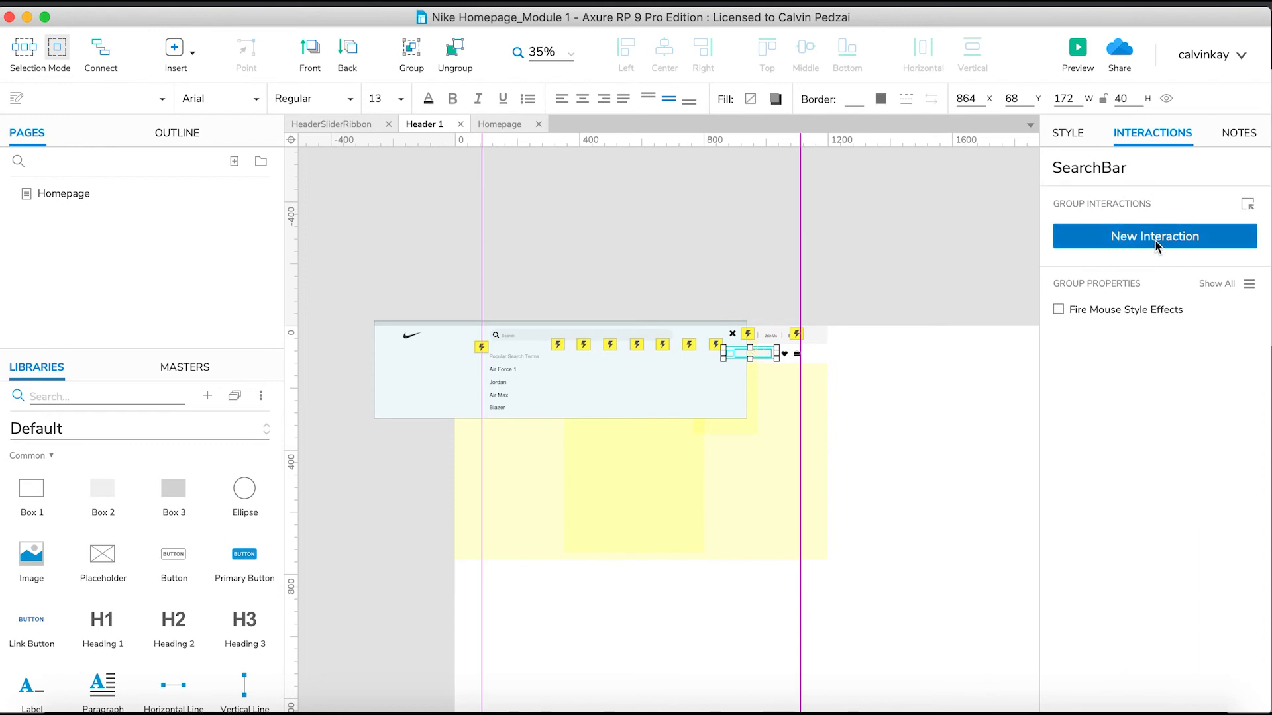
pyautogui.click(1138, 239)
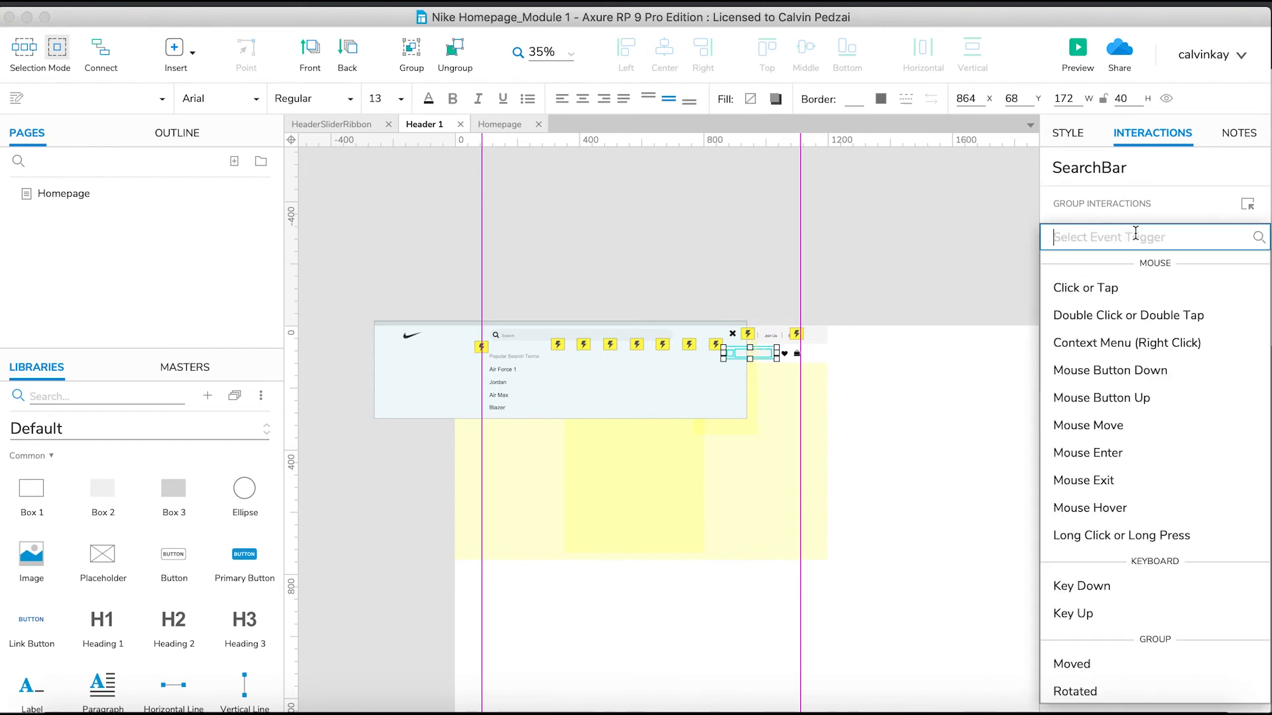
pyautogui.click(1066, 287)
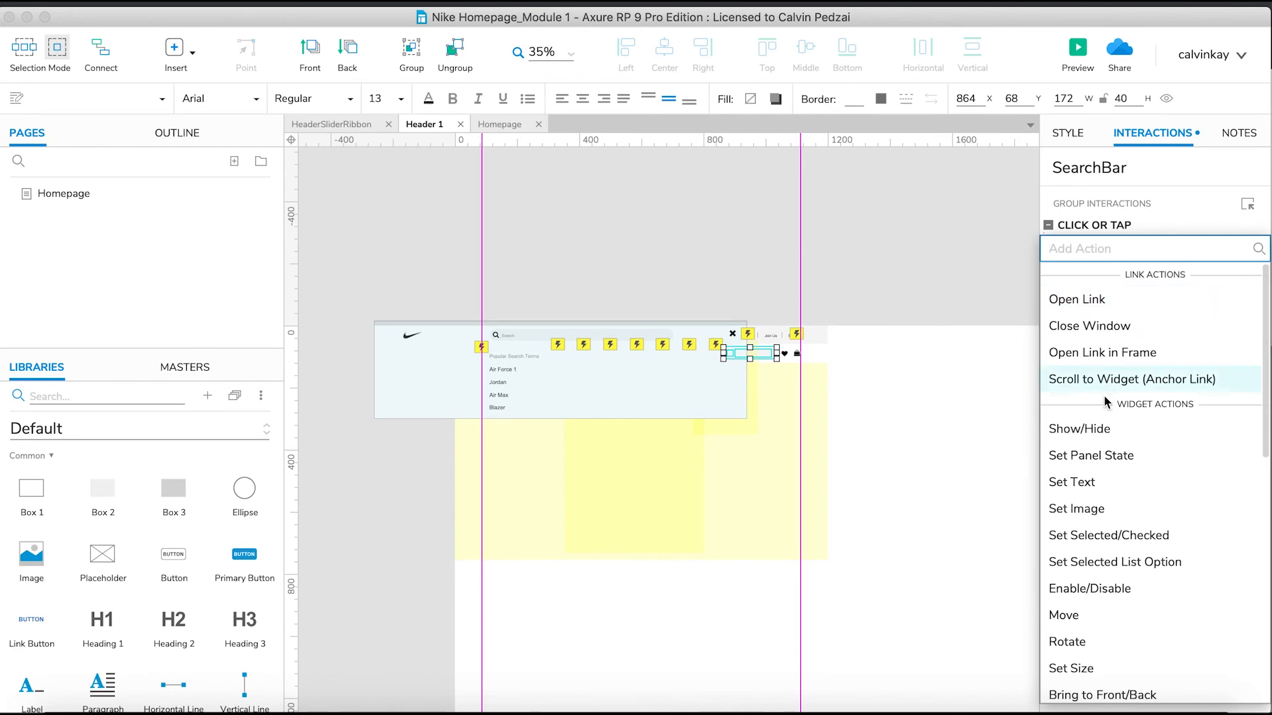
pyautogui.click(1087, 430)
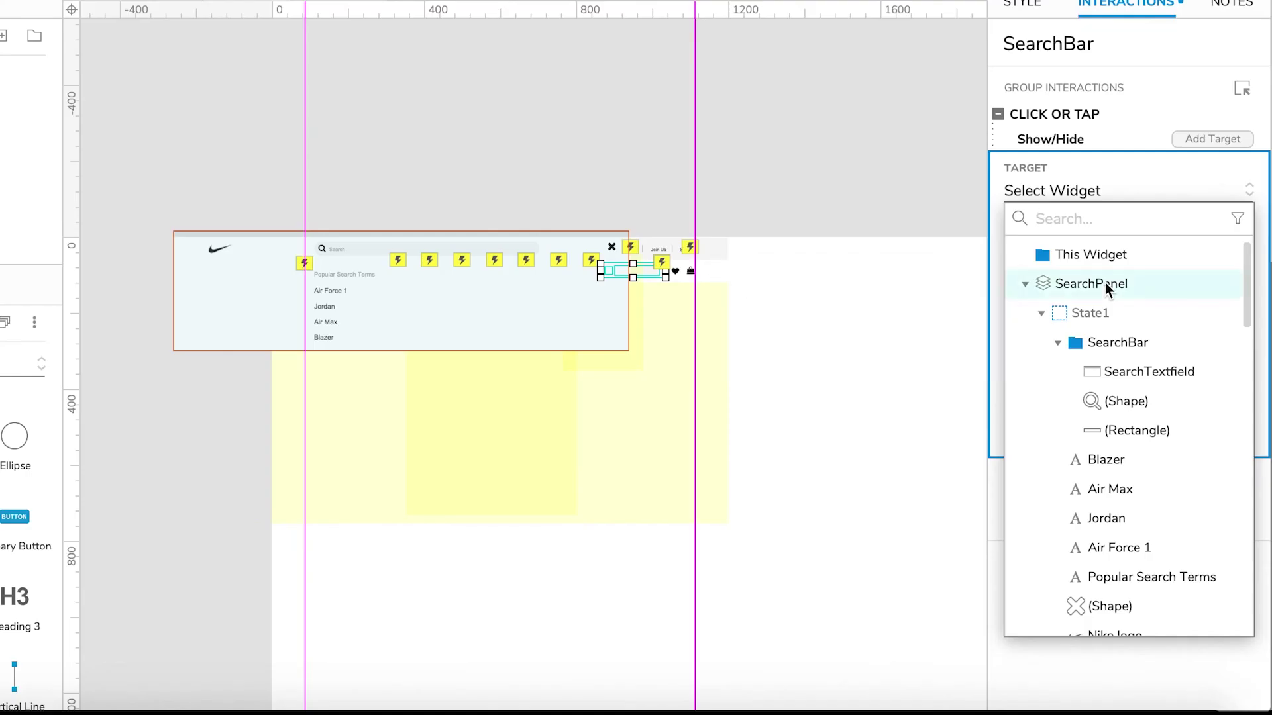
pyautogui.click(1136, 363)
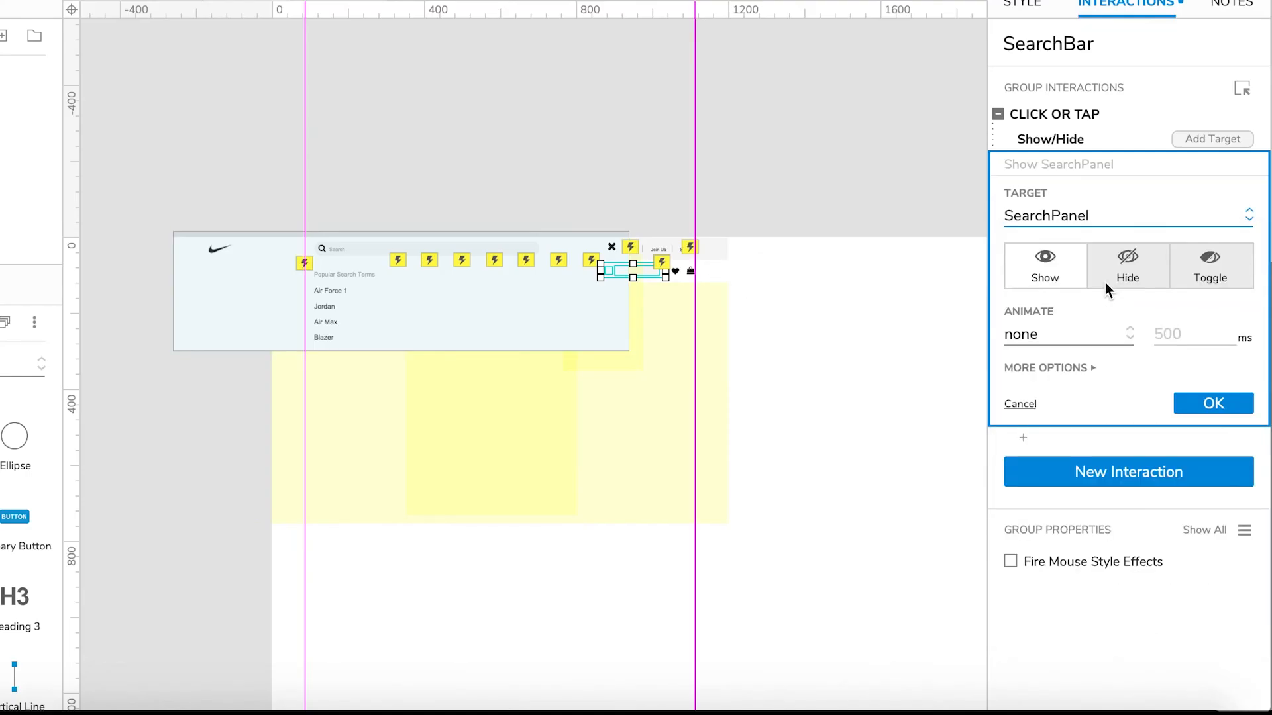
pyautogui.click(1067, 336)
pyautogui.click(1067, 522)
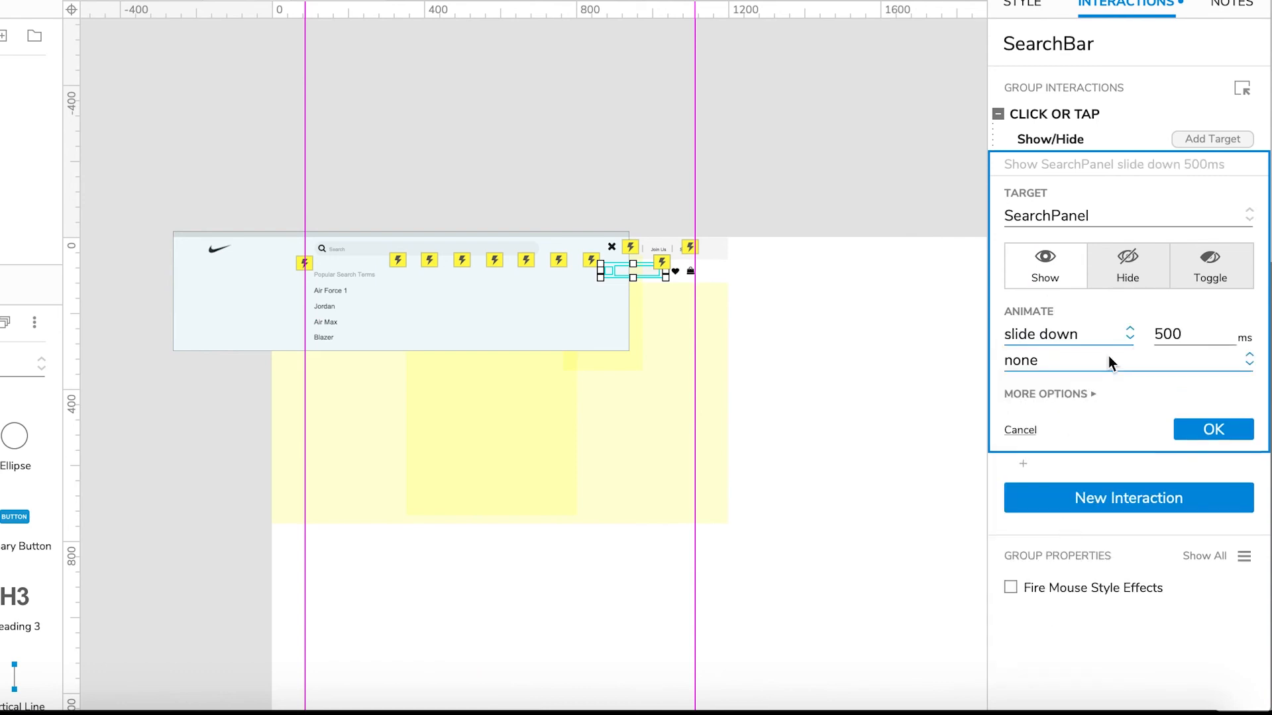
# Step: Under More Options treat the shown SearchPanel as a lightbox and confirm the action
pyautogui.click(1053, 394)
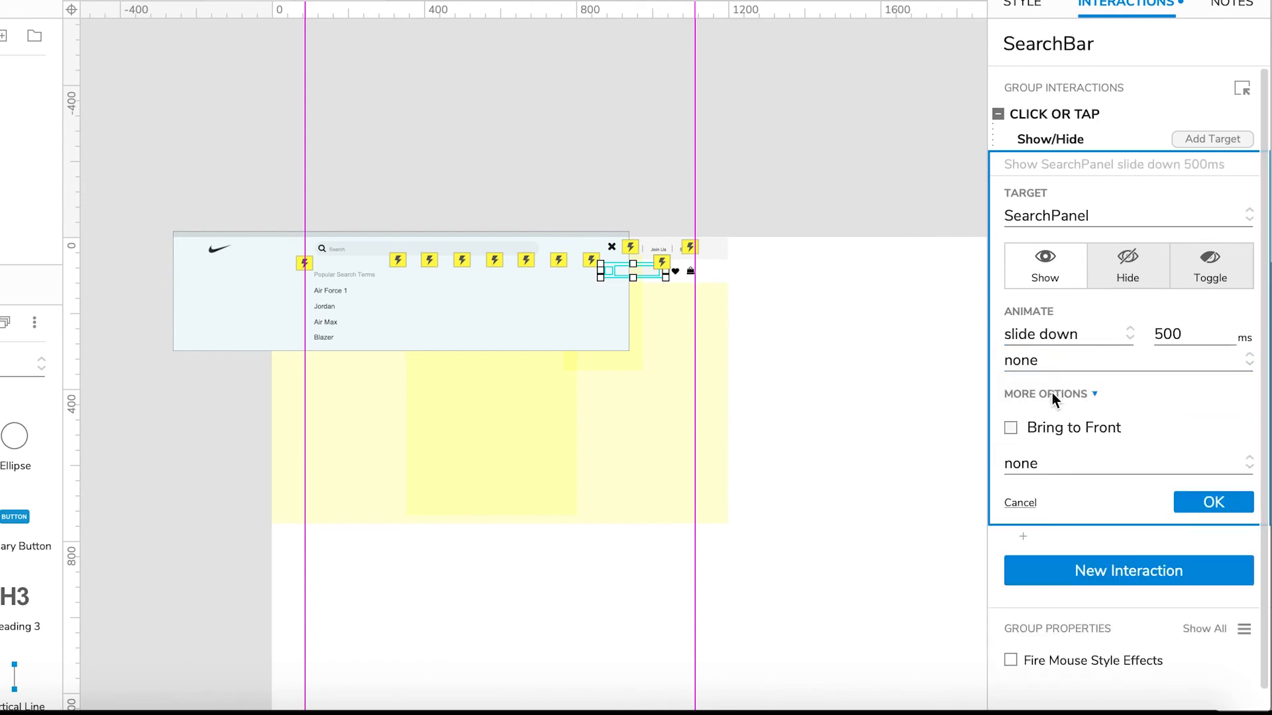
pyautogui.click(1056, 461)
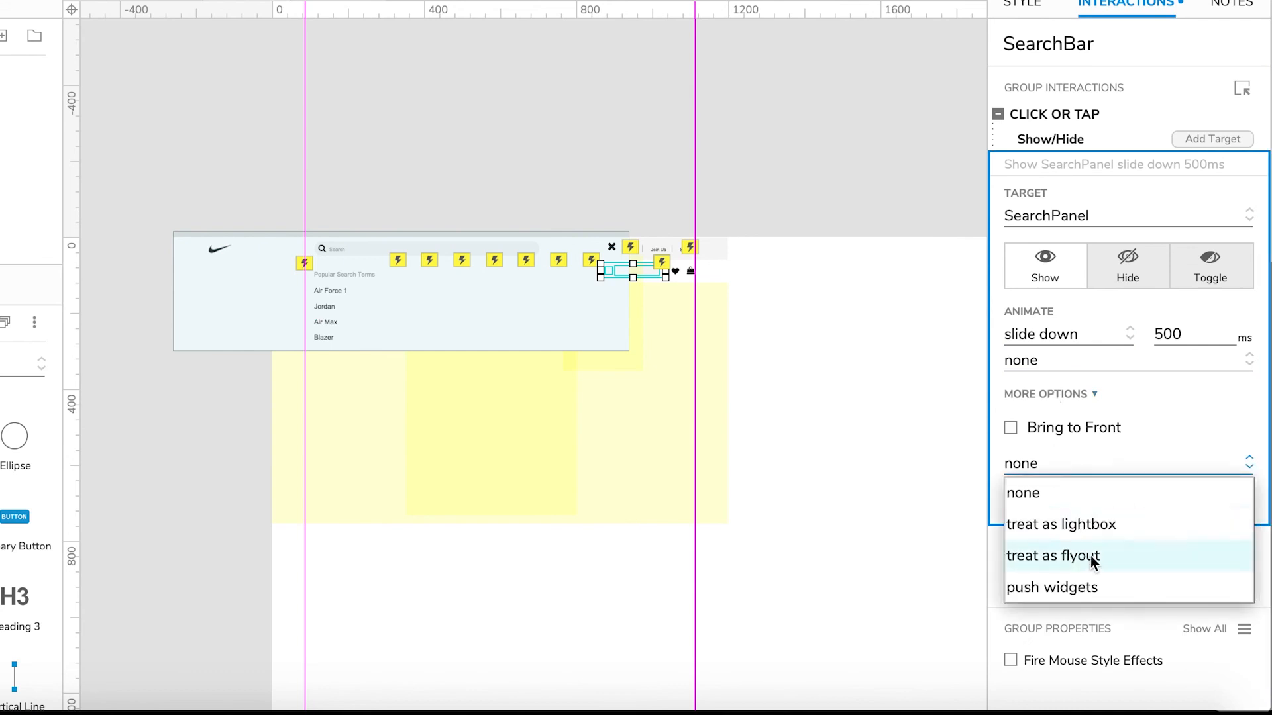
pyautogui.click(1078, 523)
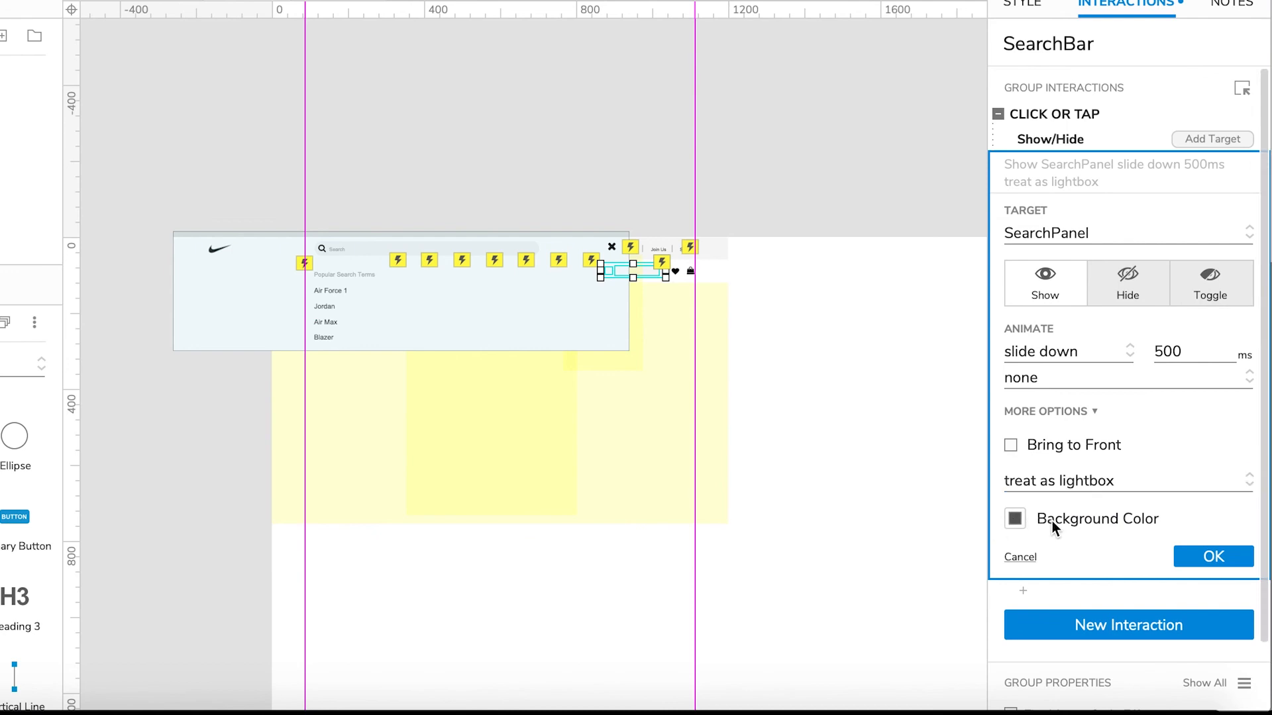
pyautogui.click(1016, 518)
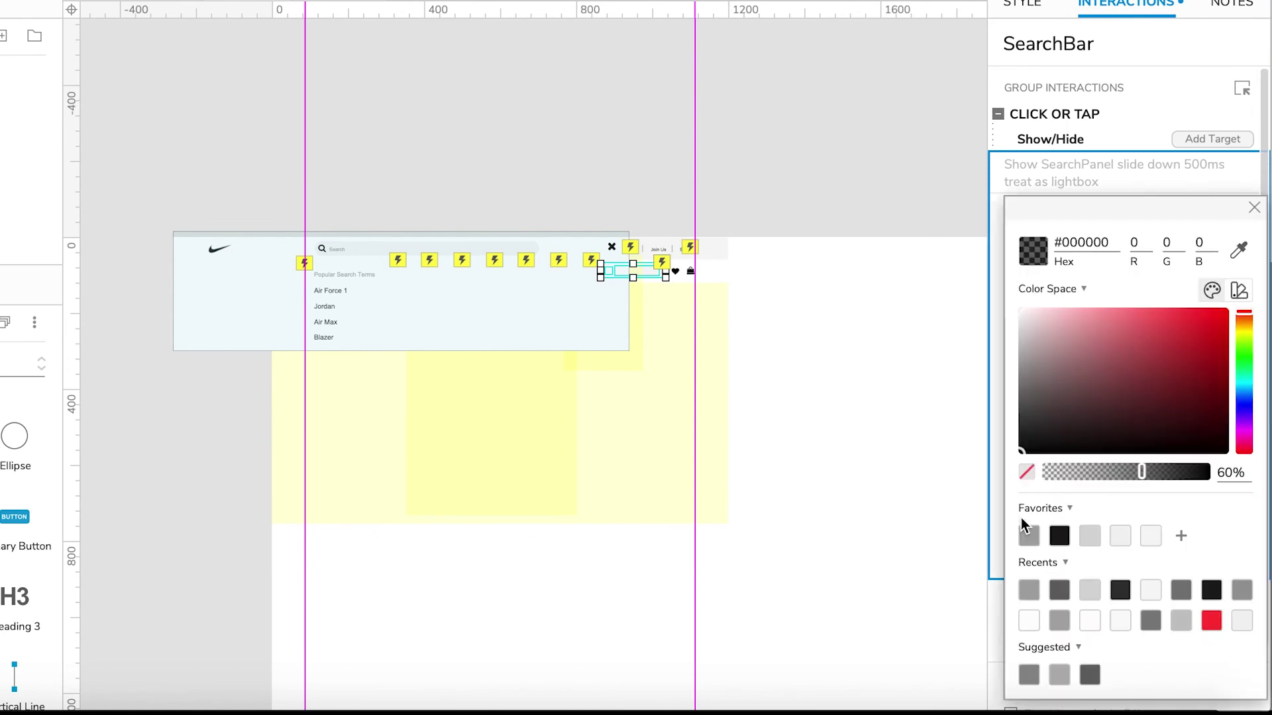
pyautogui.click(1254, 211)
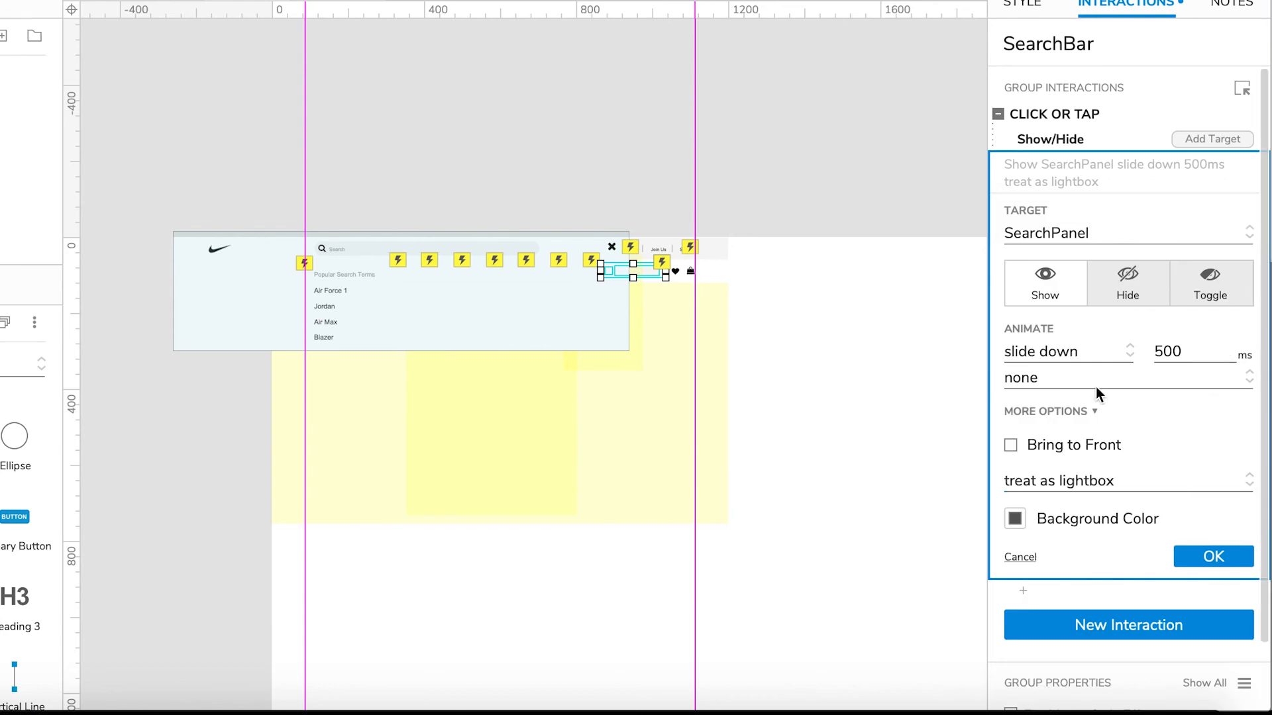
pyautogui.click(1203, 562)
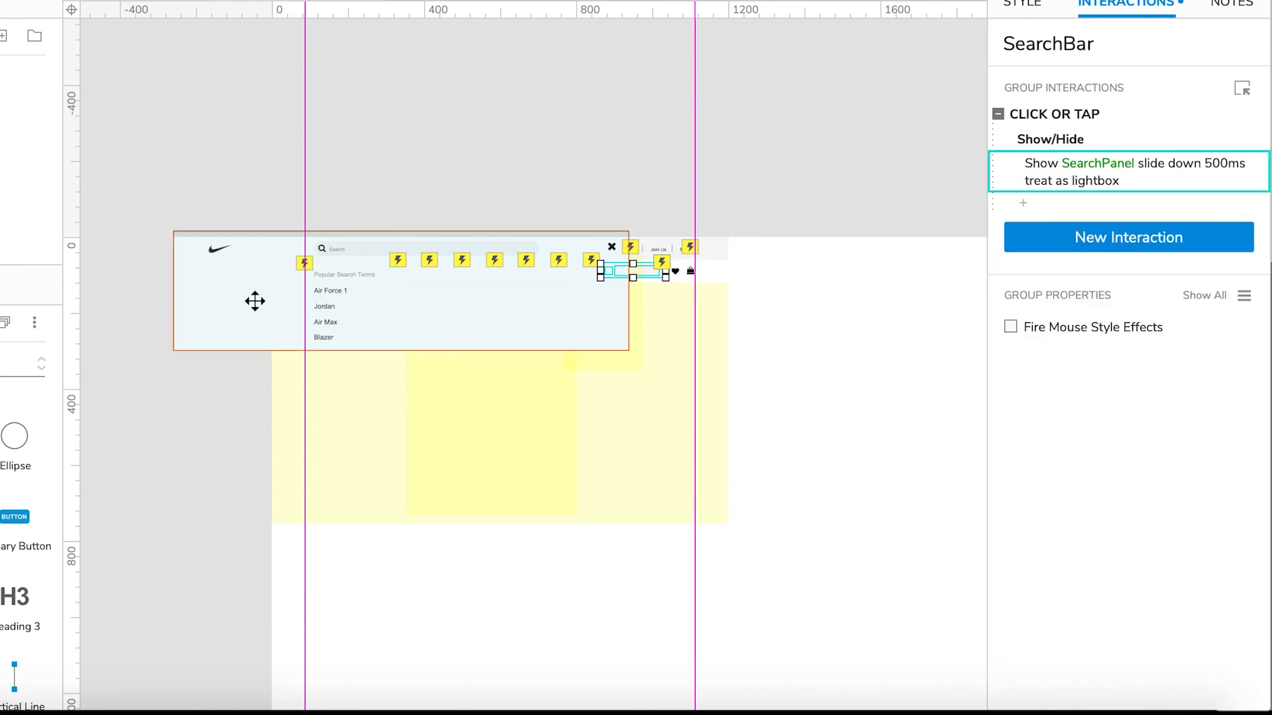
# Step: Position SearchPanel at x:0 y:0 in the header master and set it hidden by default
pyautogui.moveTo(221, 286); pyautogui.dragTo(343, 312)
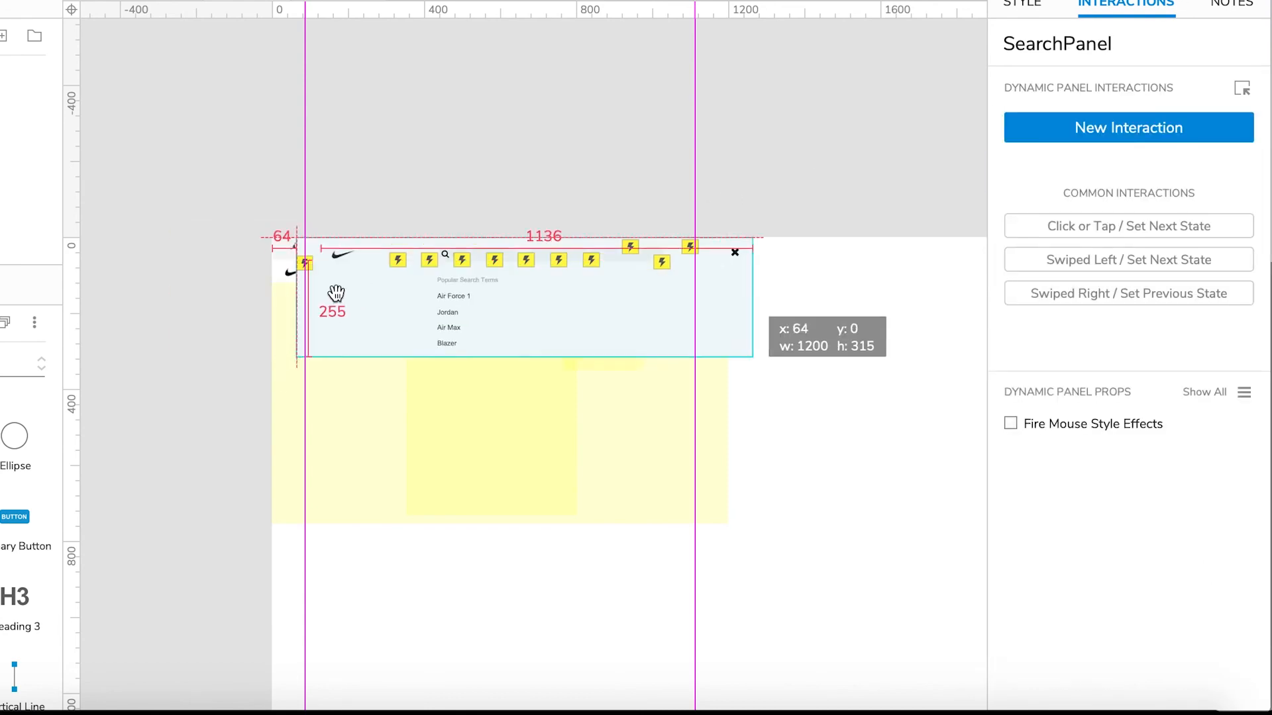
pyautogui.moveTo(336, 291); pyautogui.dragTo(493, 370)
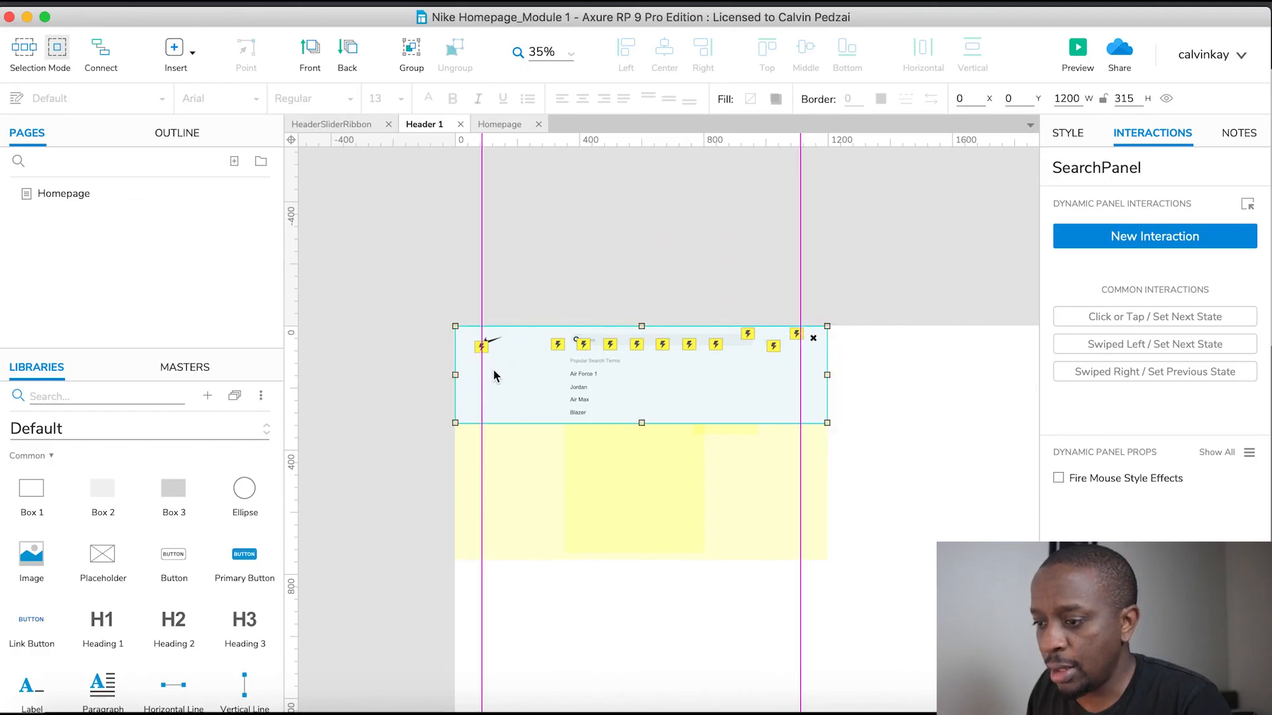
pyautogui.rightClick(494, 373)
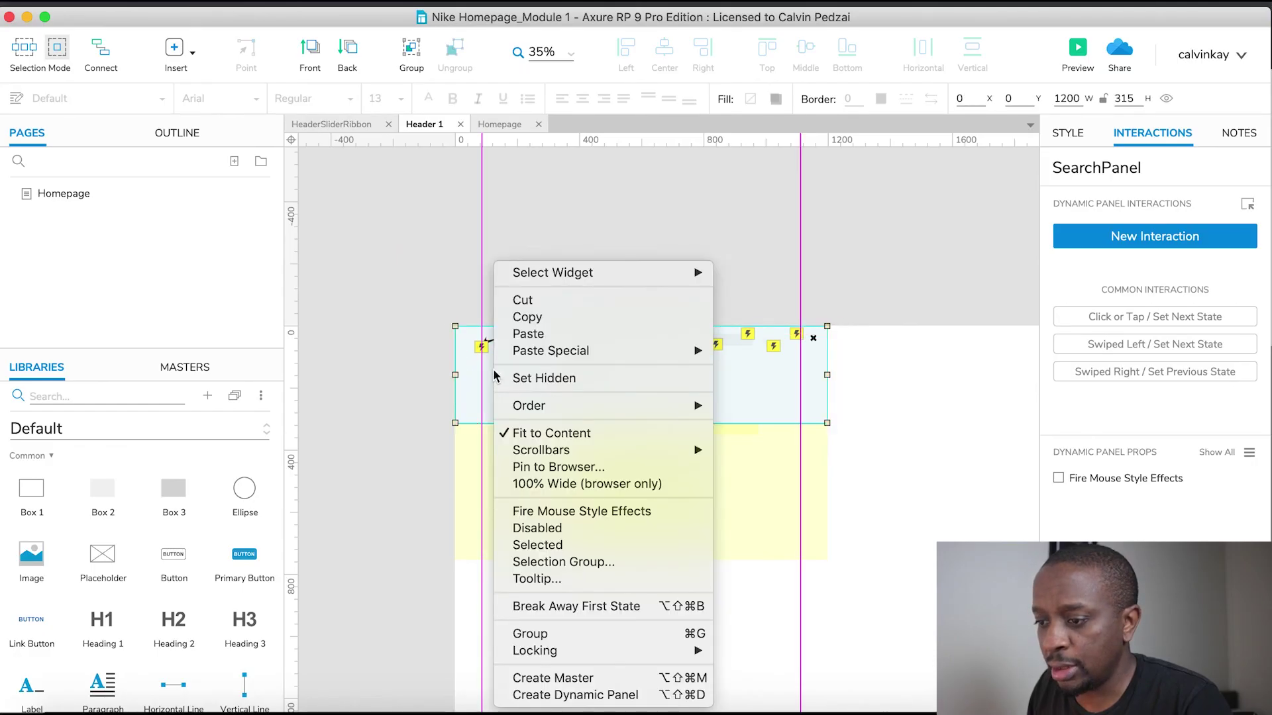
pyautogui.click(544, 379)
pyautogui.click(372, 275)
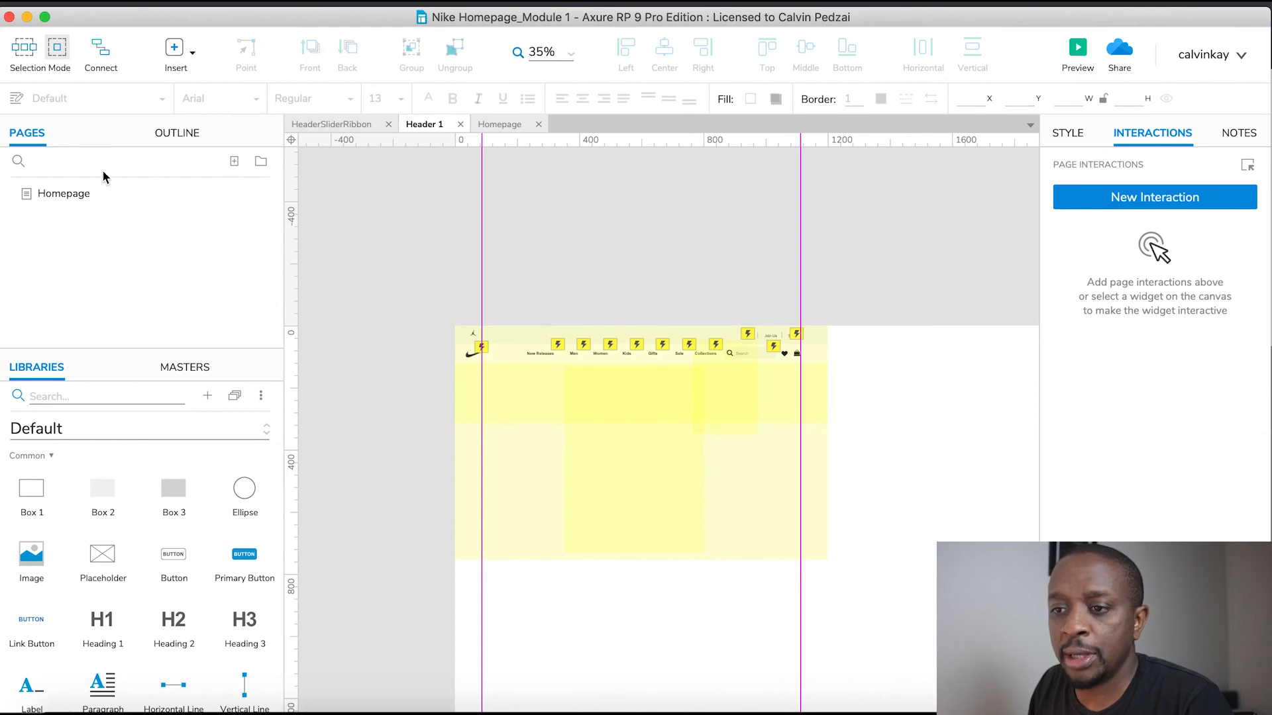
# Step: Preview the Homepage in the browser, opening the search overlay via the search bar and closing it with the X twice
pyautogui.hotkey('ctrl', 'Tab')
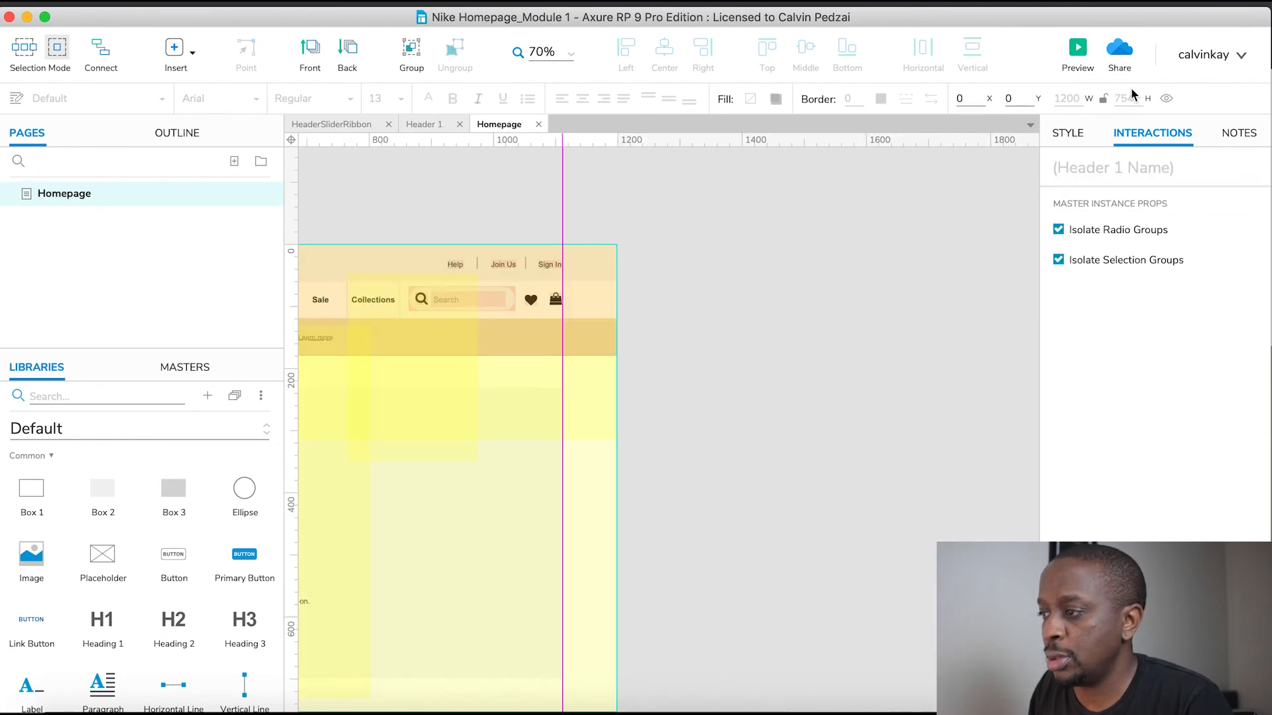
pyautogui.click(1078, 52)
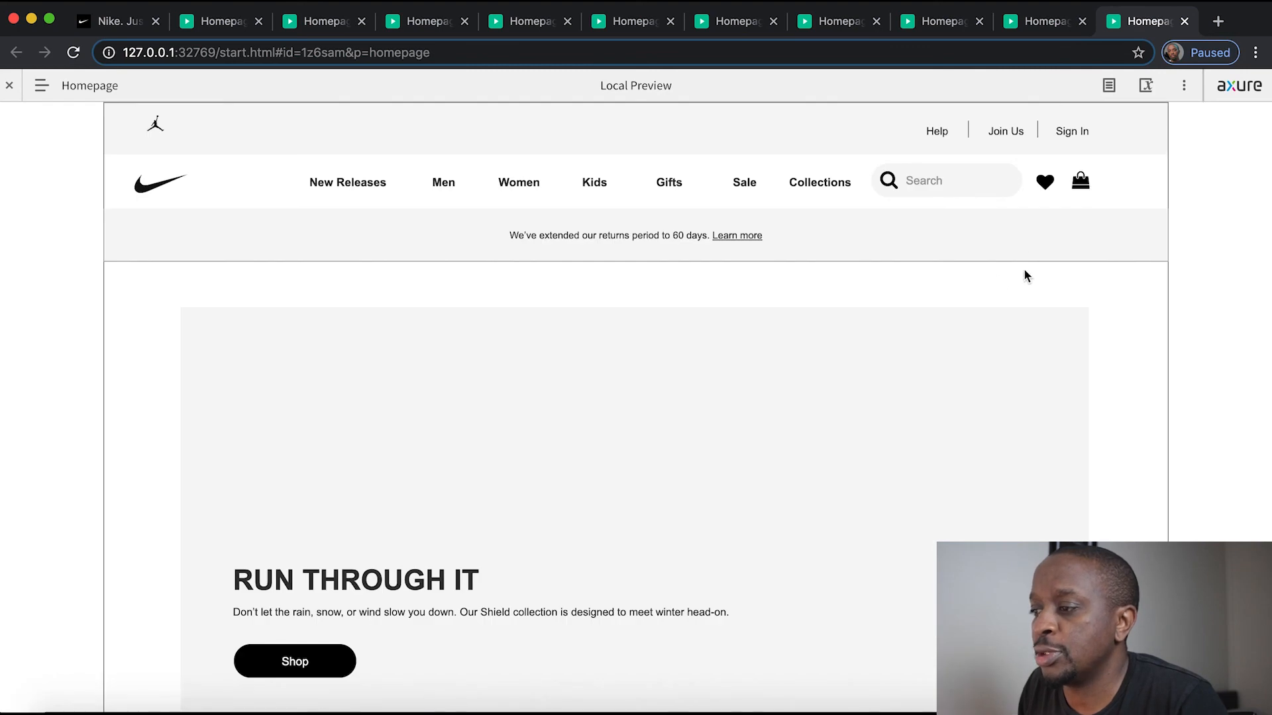
pyautogui.click(938, 176)
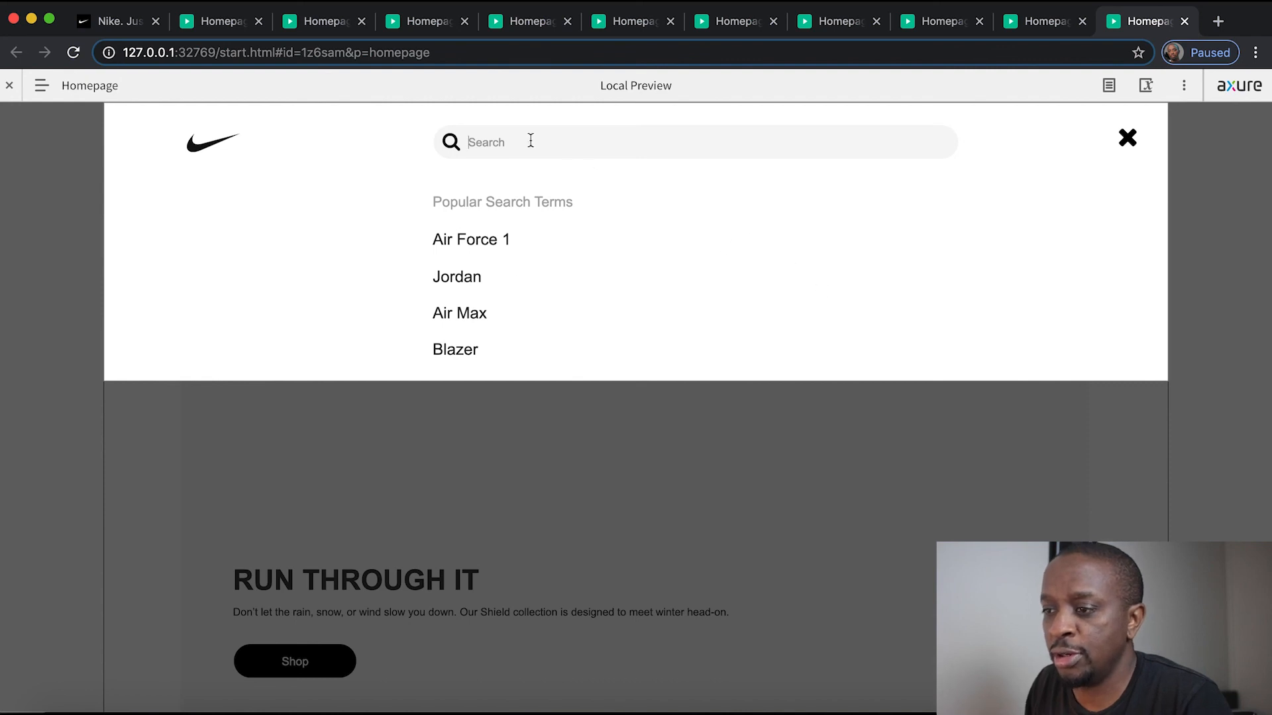
pyautogui.write('gdsfd')
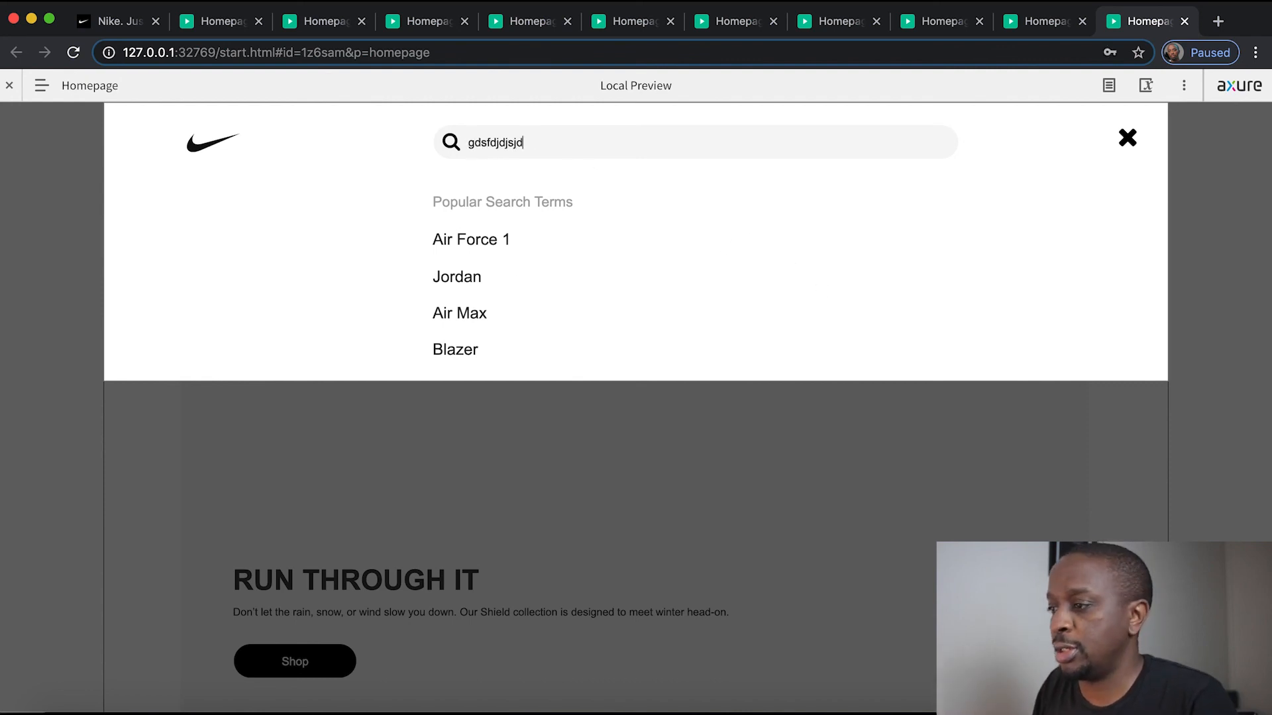
pyautogui.write('jd')
pyautogui.click(1127, 138)
pyautogui.click(939, 175)
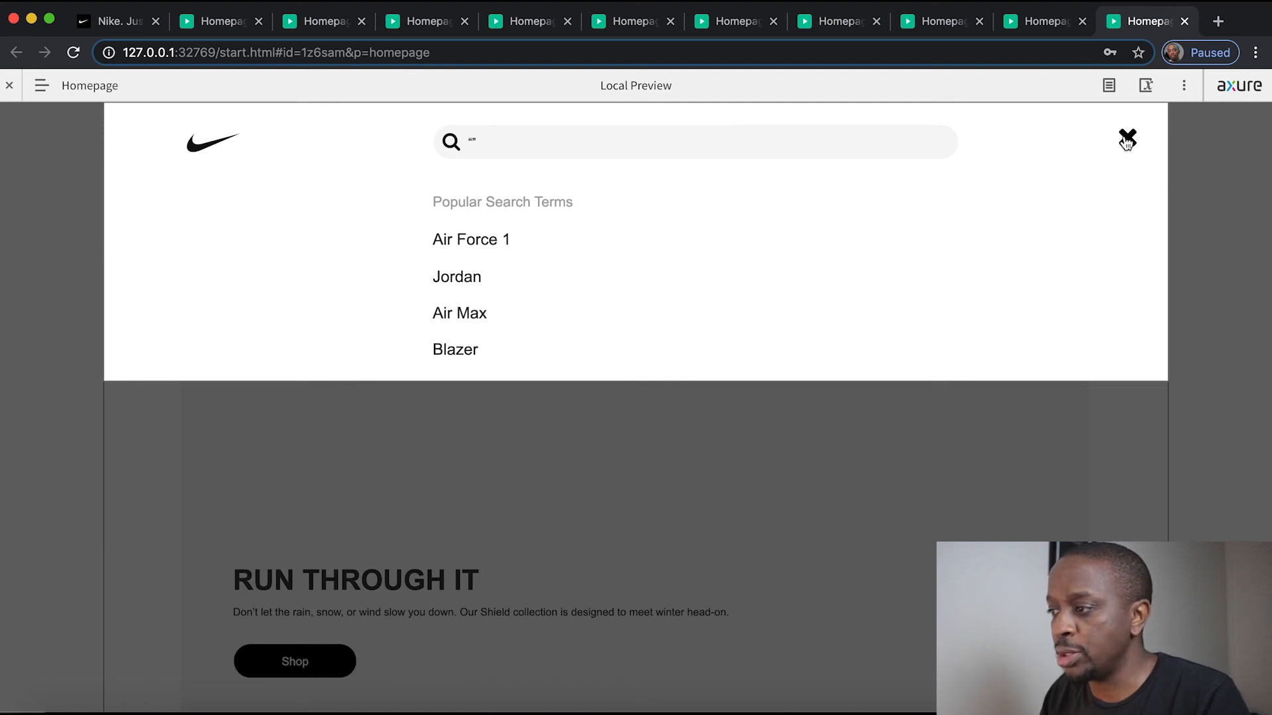
pyautogui.click(1126, 141)
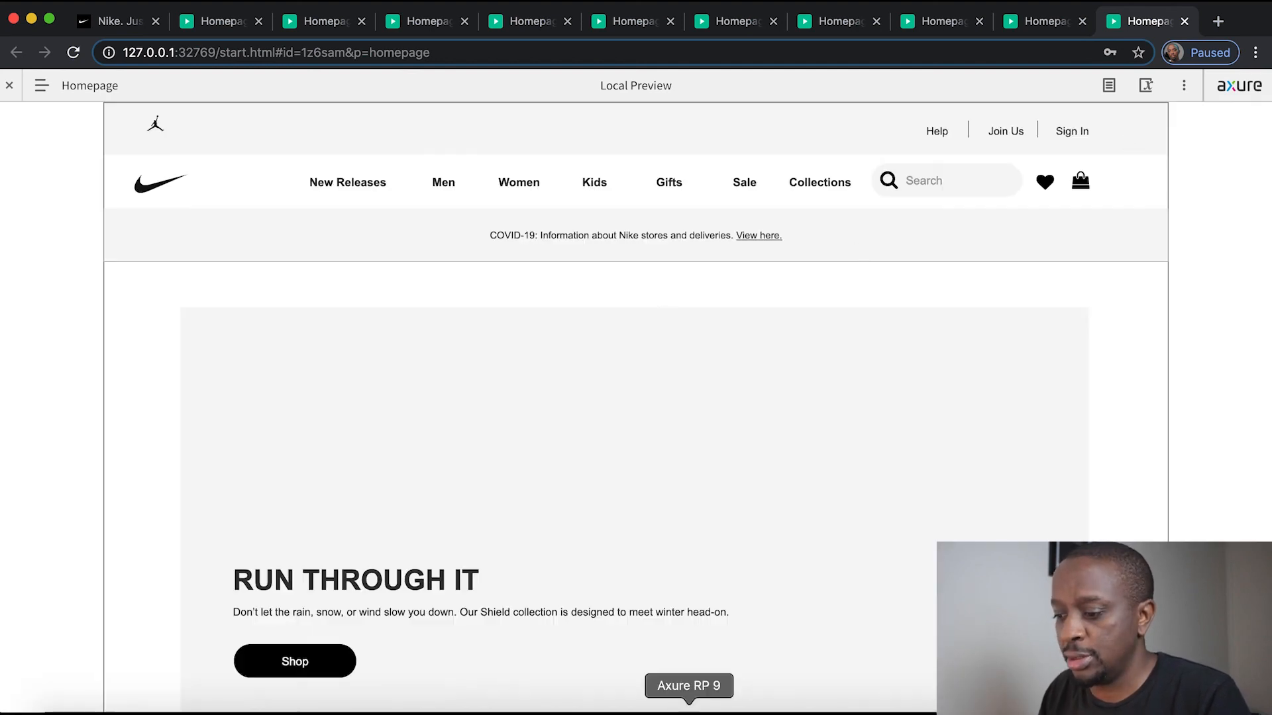
# Step: In the Header 1 master, edit SearchBar's Show SearchPanel action to drop the lightbox treatment
pyautogui.click(688, 708)
pyautogui.hscroll(-5, 617, 424)
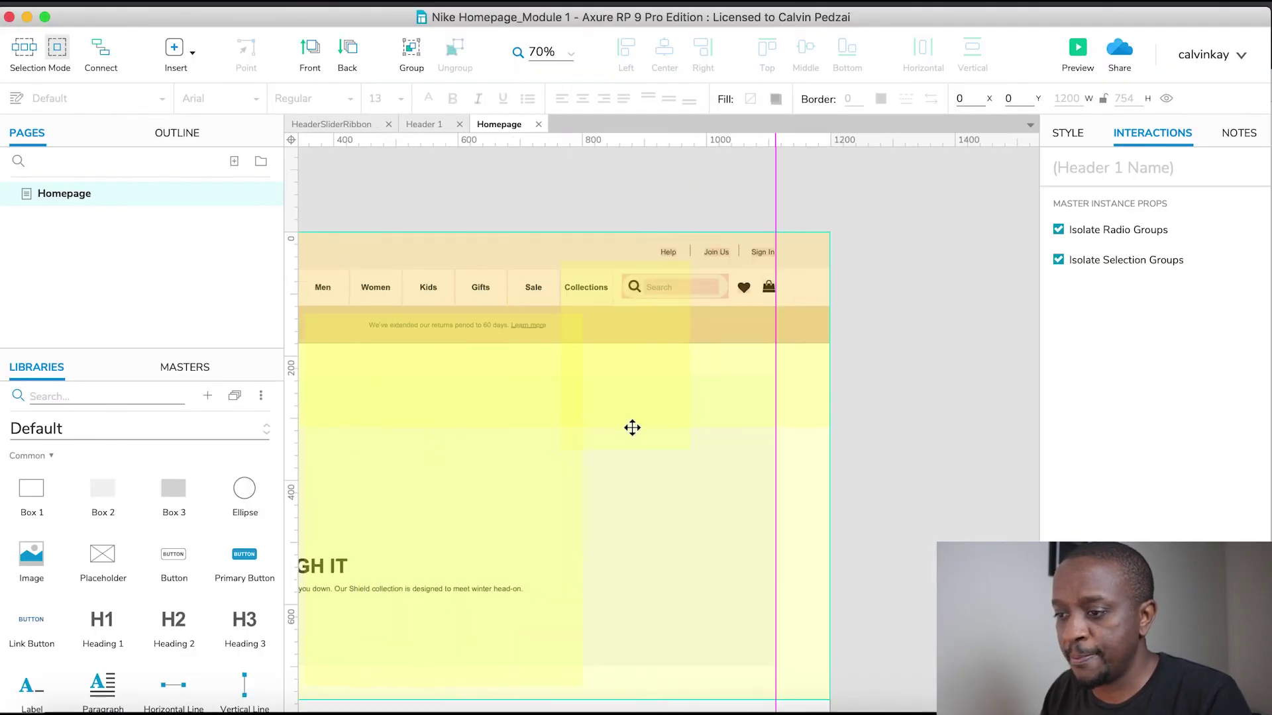
pyautogui.doubleClick(496, 247)
pyautogui.click(868, 351)
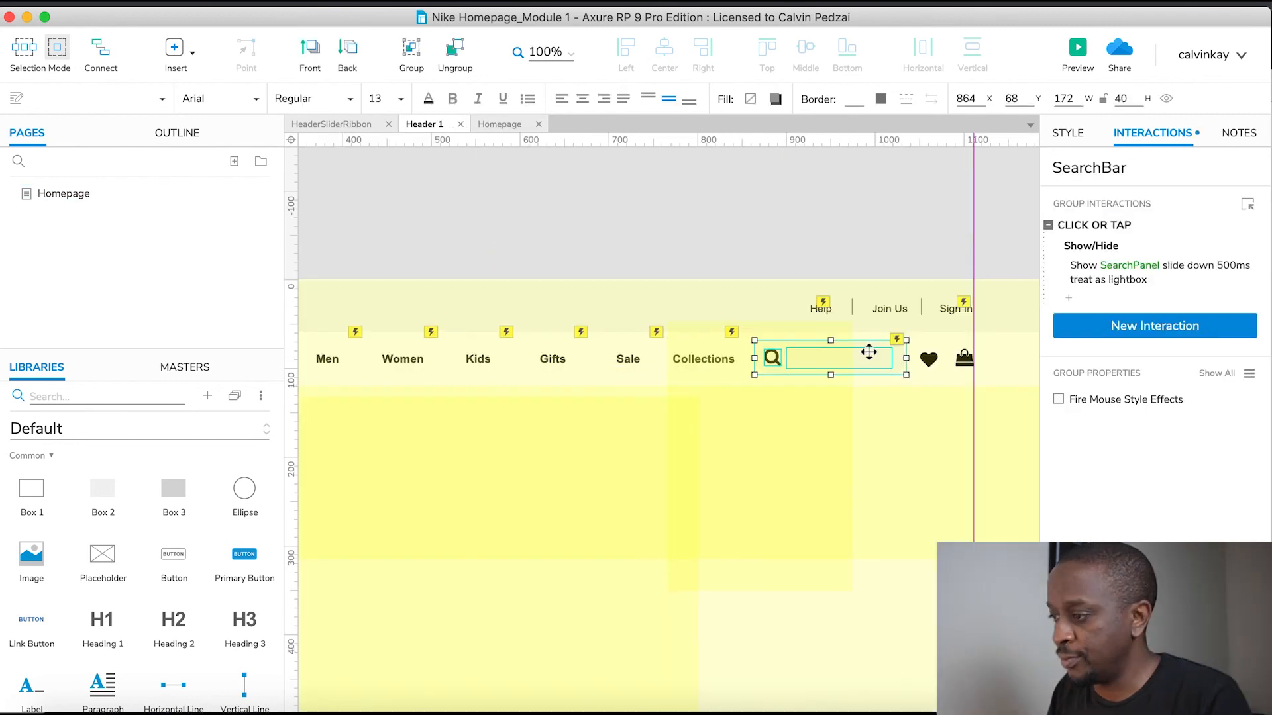
pyautogui.click(1126, 280)
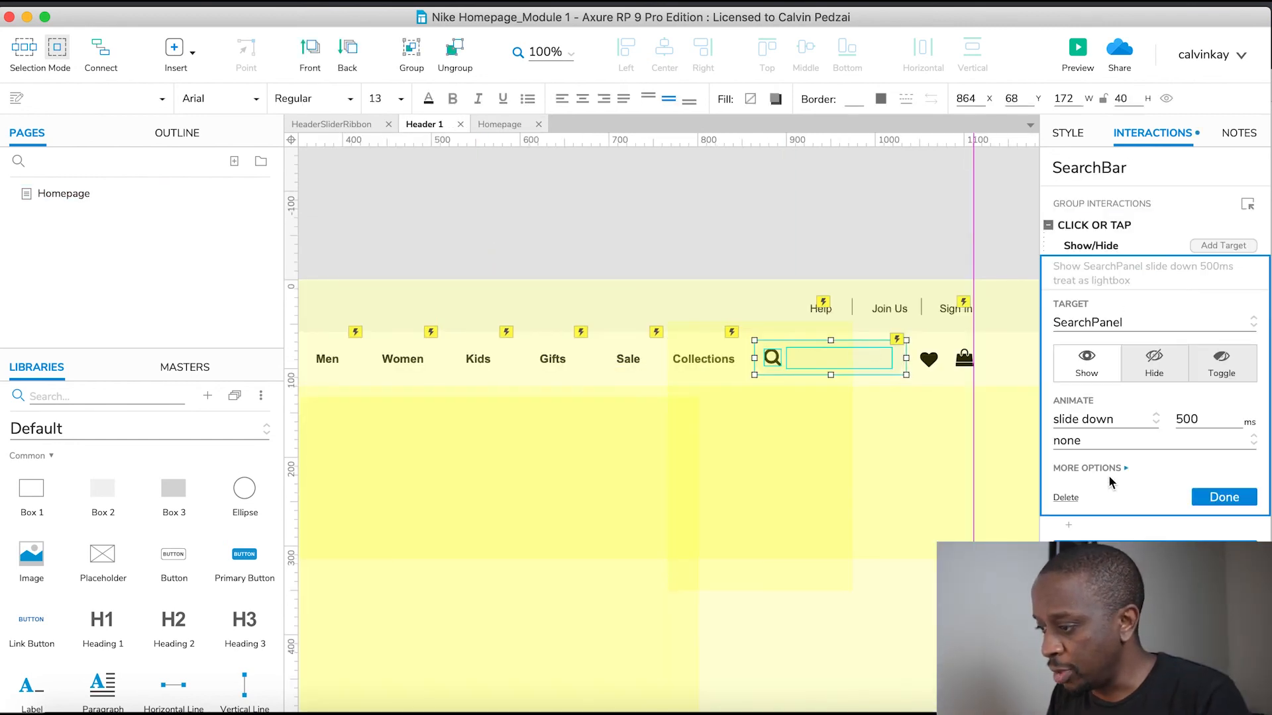
pyautogui.click(1073, 467)
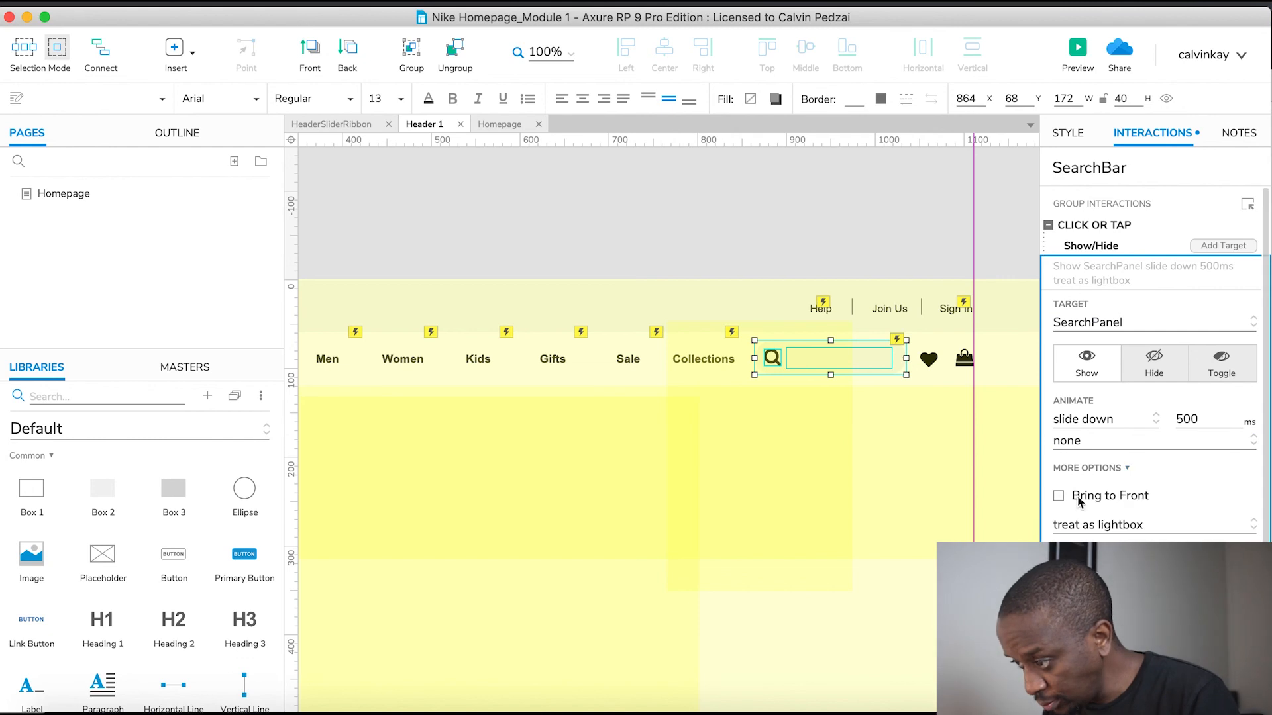
pyautogui.click(1073, 524)
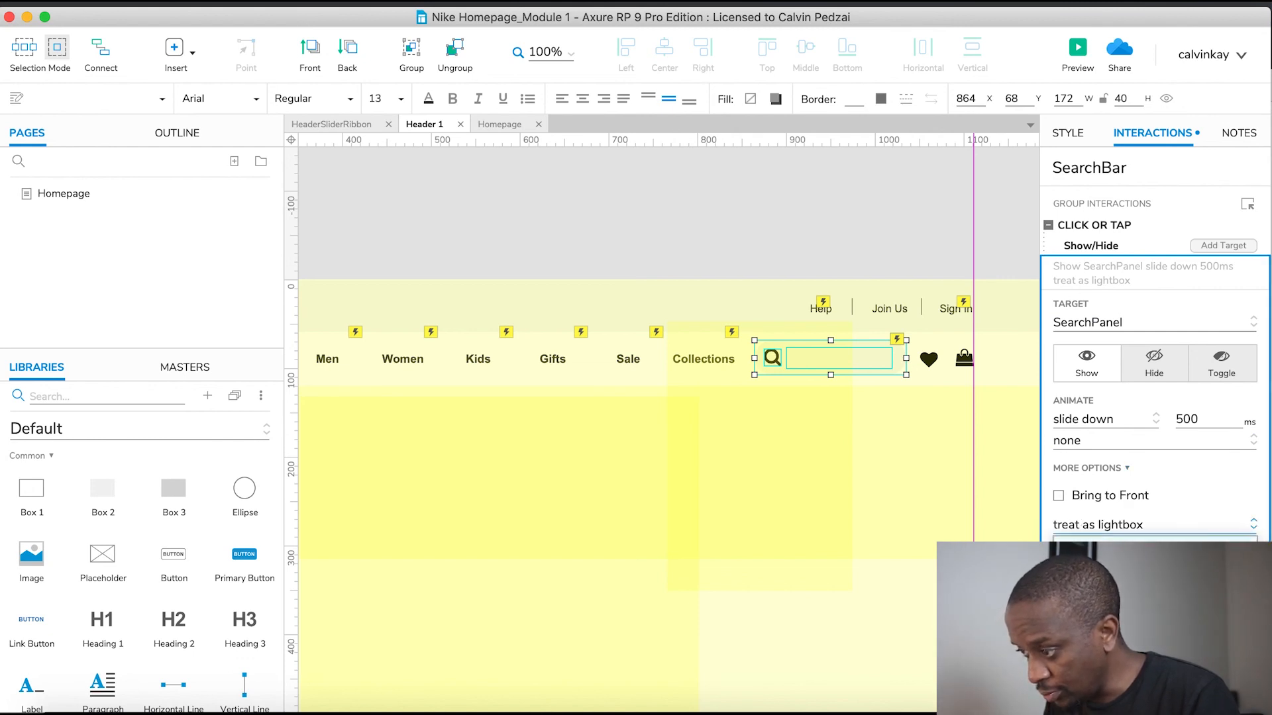
pyautogui.press('Up')
pyautogui.click(1225, 540)
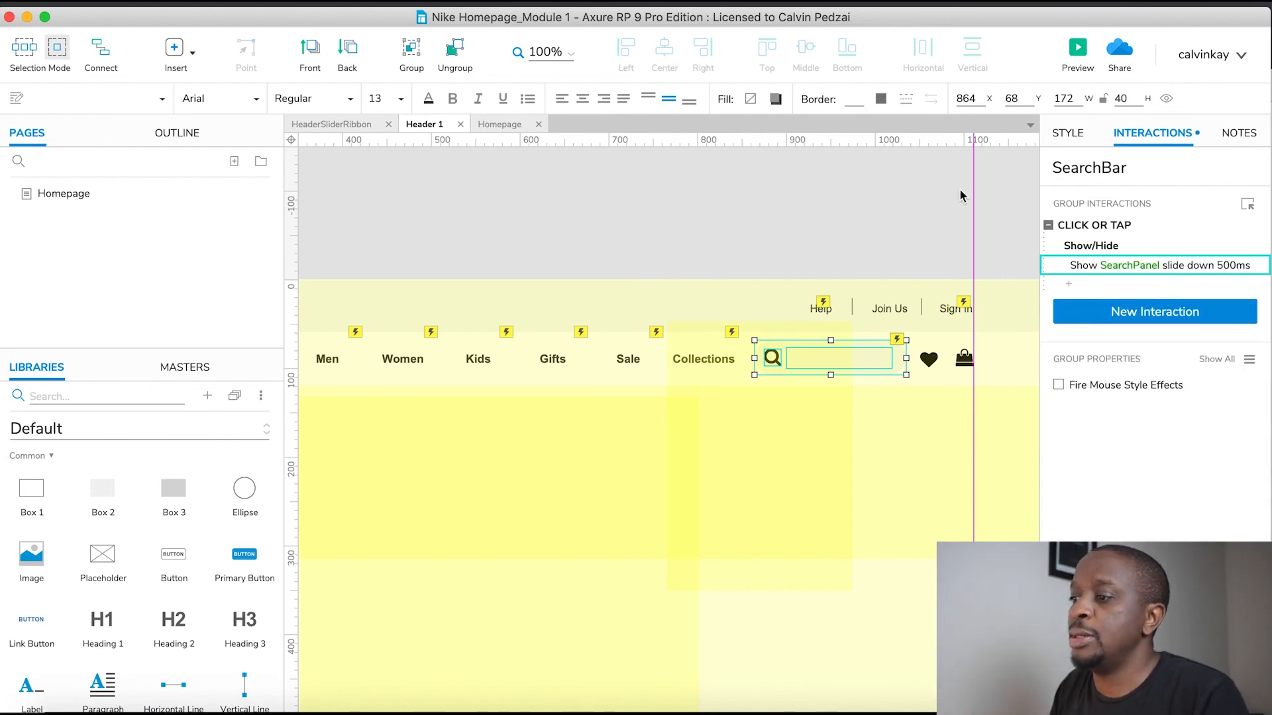
# Step: Return to the Homepage page
pyautogui.click(900, 185)
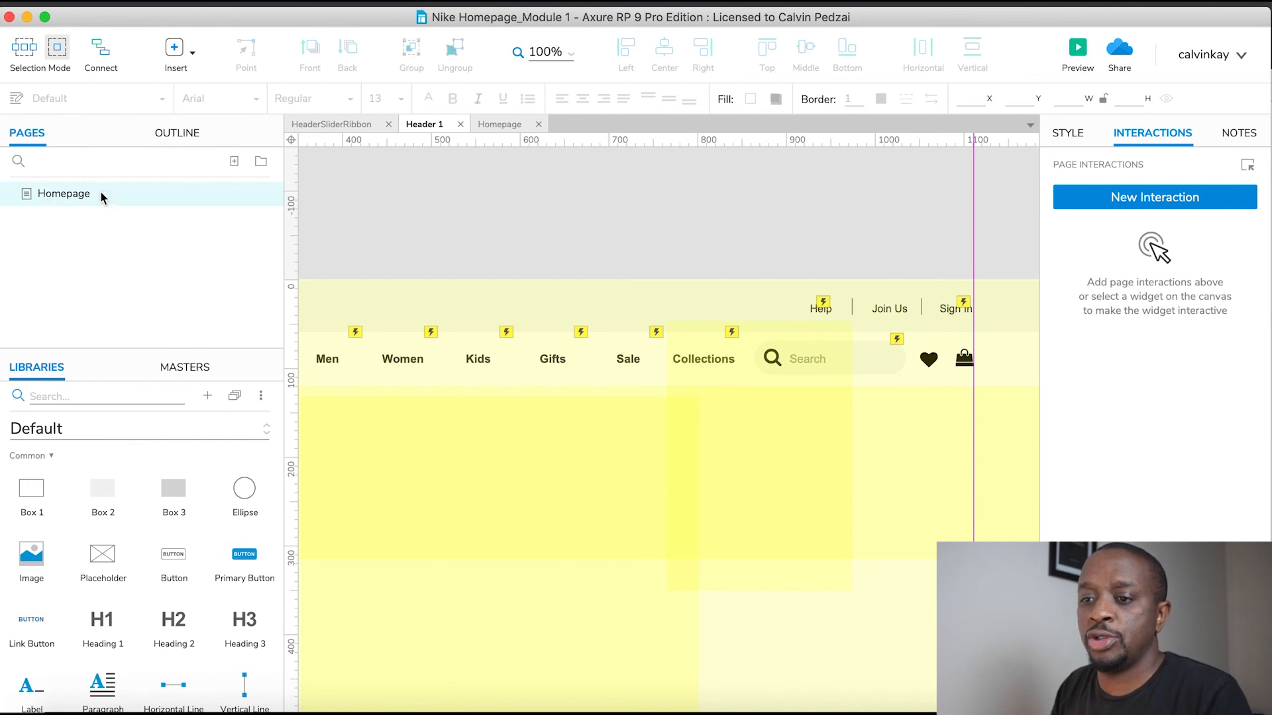
pyautogui.doubleClick(248, 192)
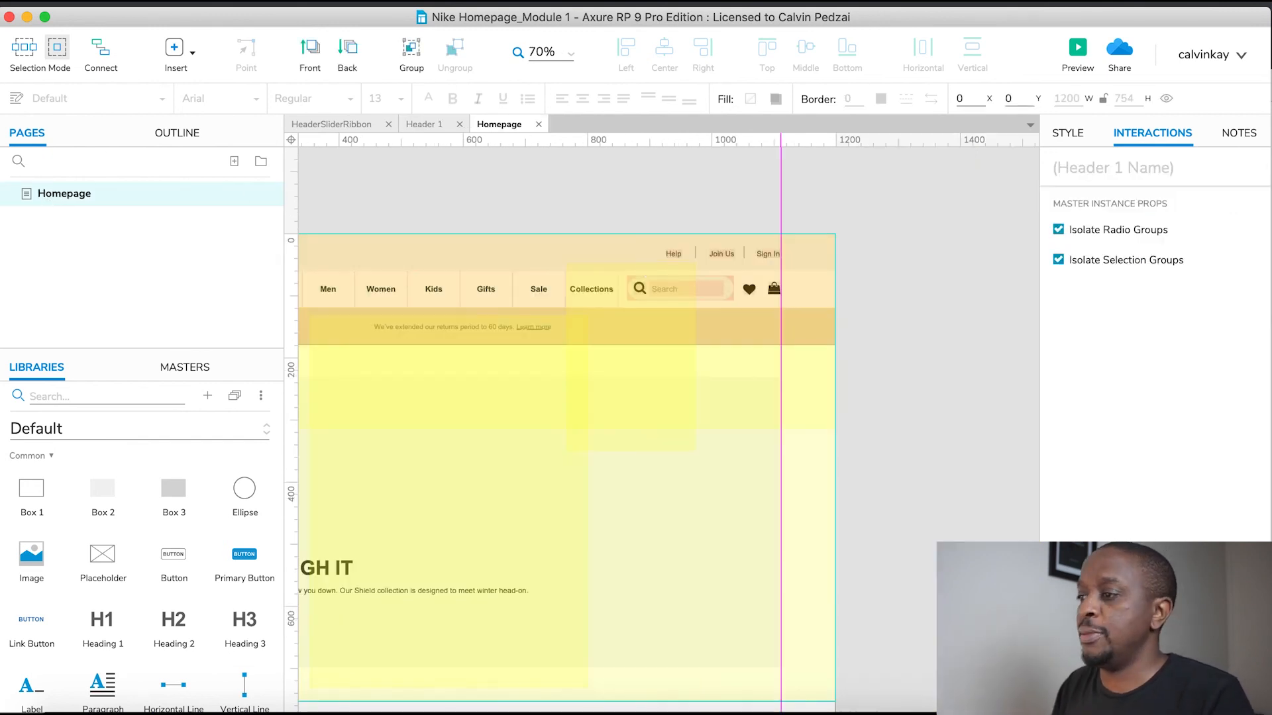
# Step: Preview the homepage, expand the search overlay without dimming, and close it via the X
pyautogui.click(1077, 47)
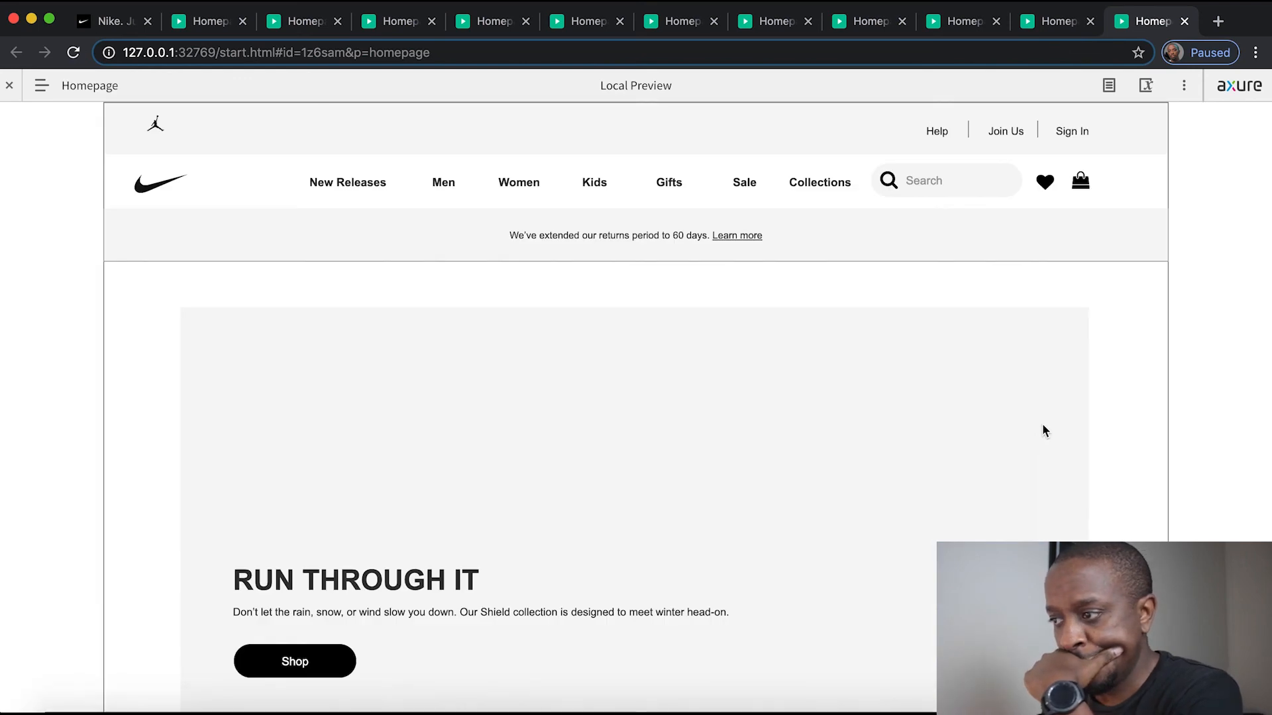
pyautogui.click(912, 183)
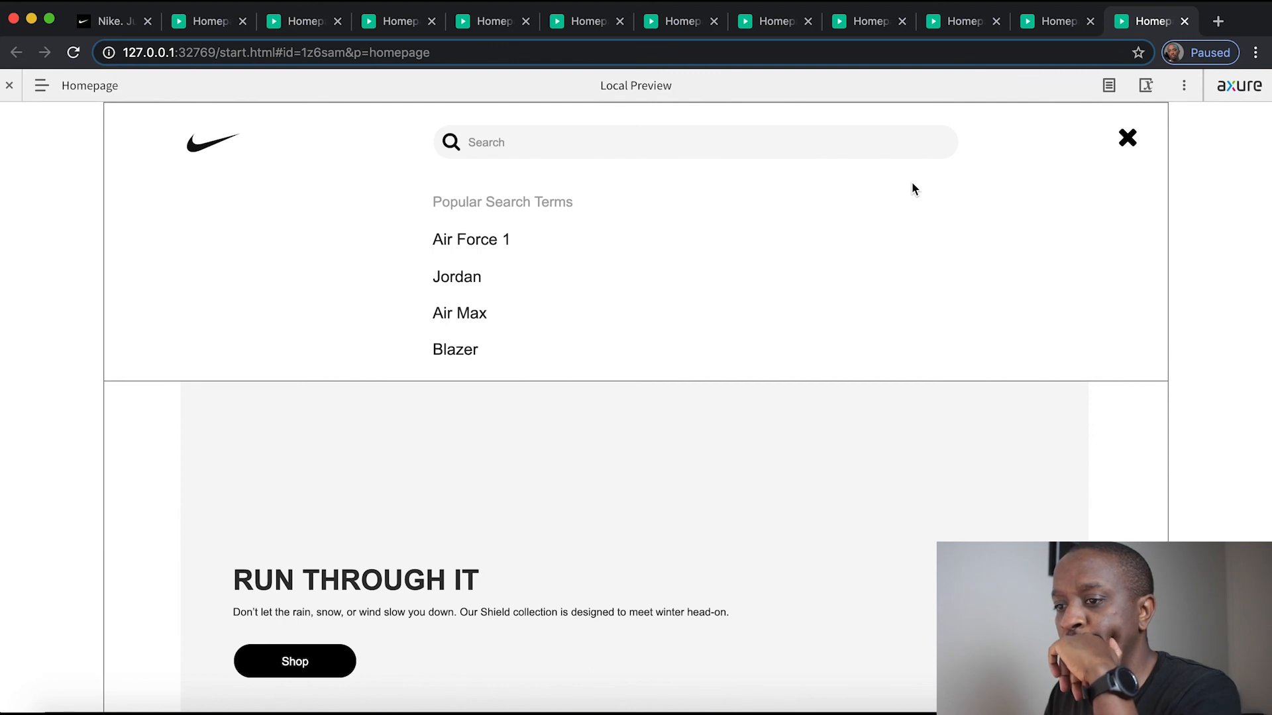
pyautogui.click(1127, 140)
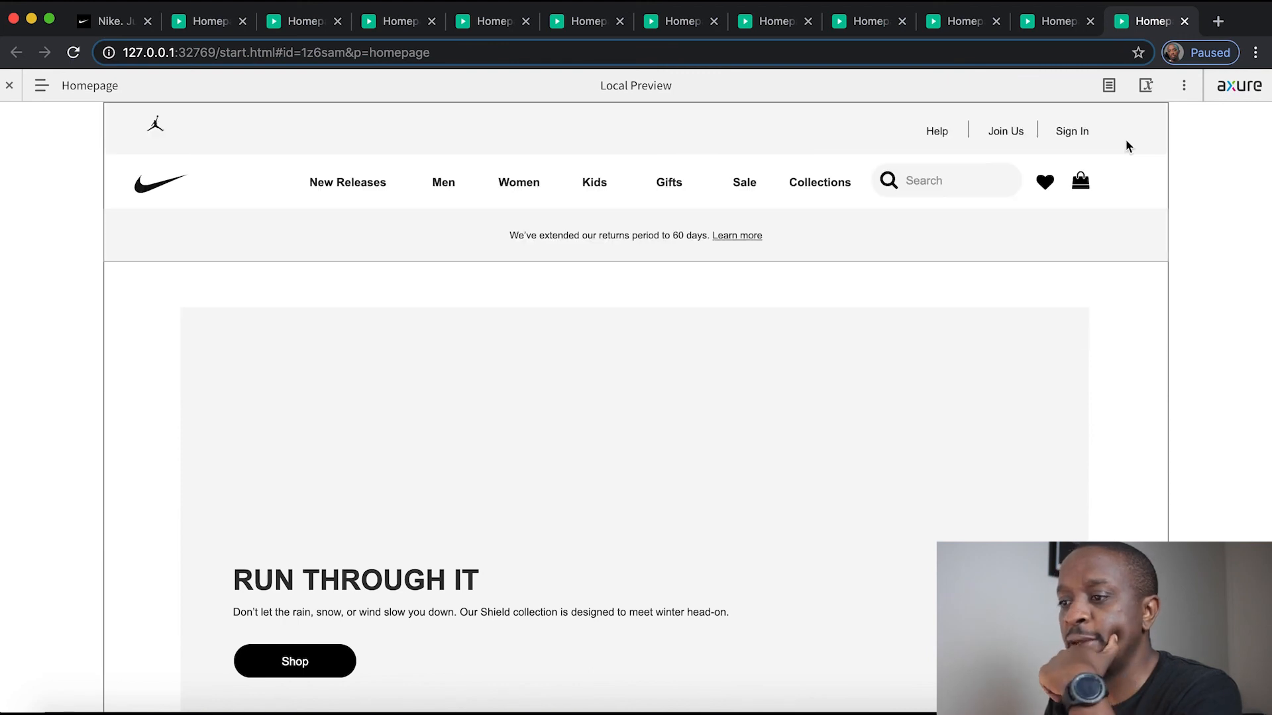